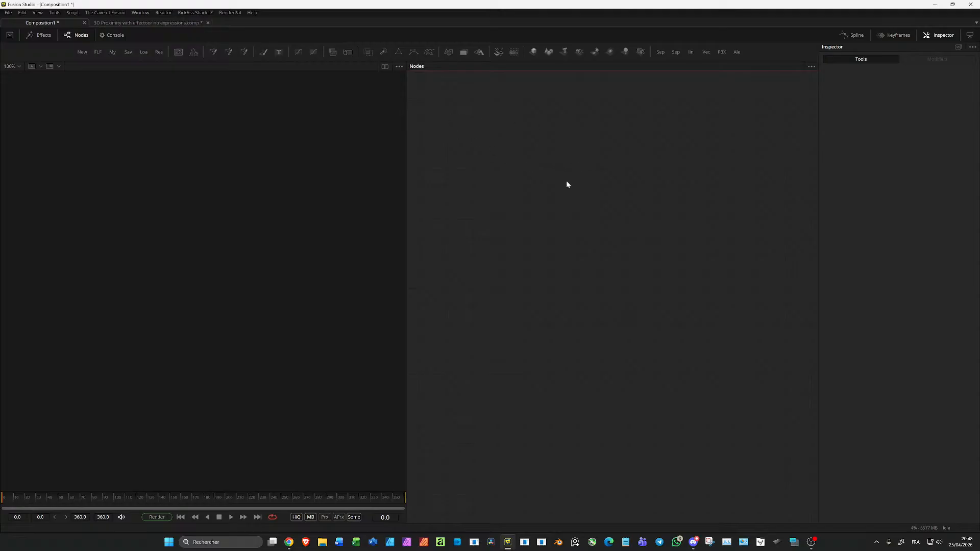
click(122, 115)
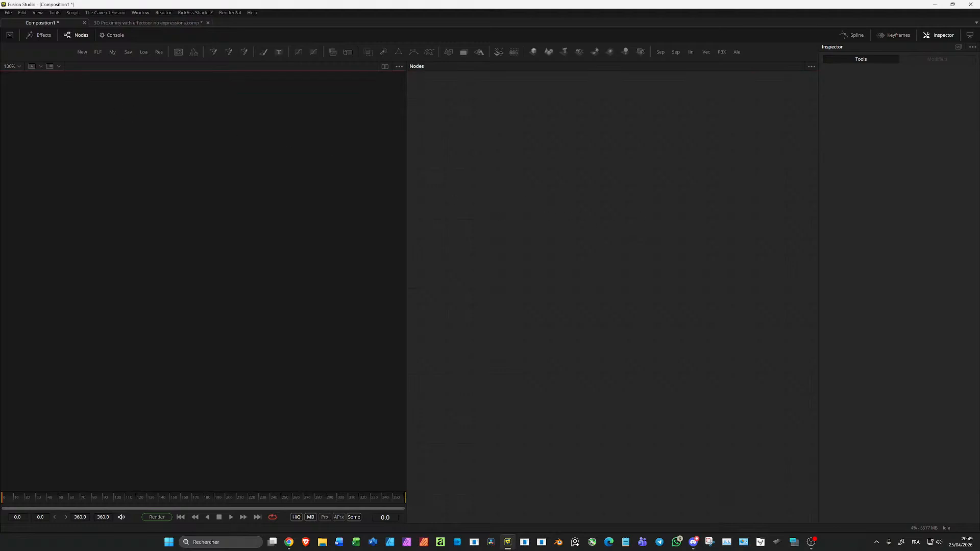
key(alt+Tab)
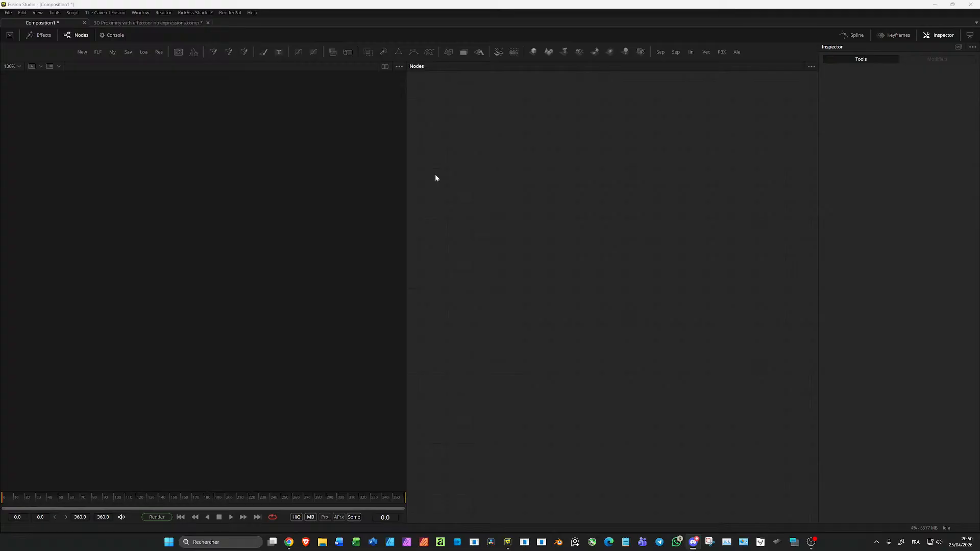
click(594, 153)
click(540, 190)
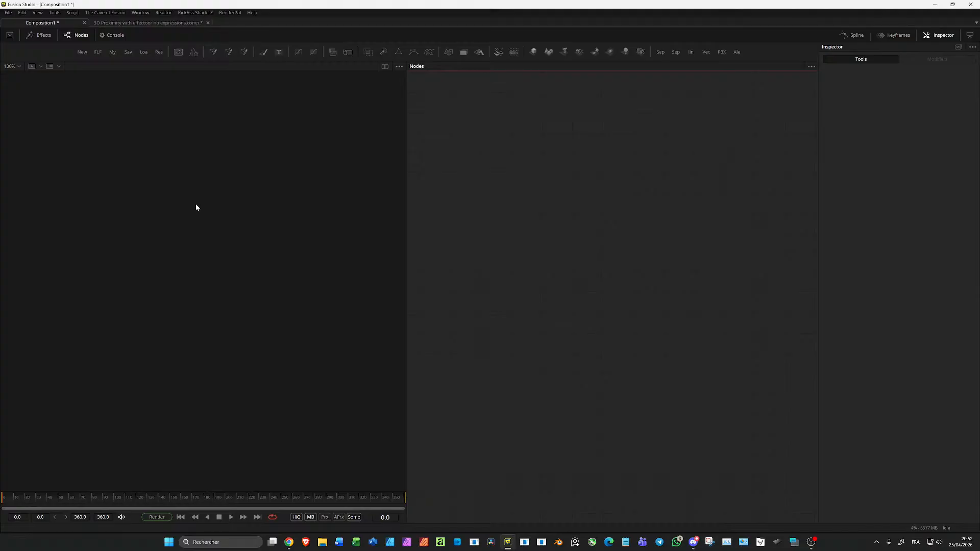
- Add a Ribbon3D node, show it in the viewer, and set it to 1 line with 24 subdivisions
key(ctrl+v)
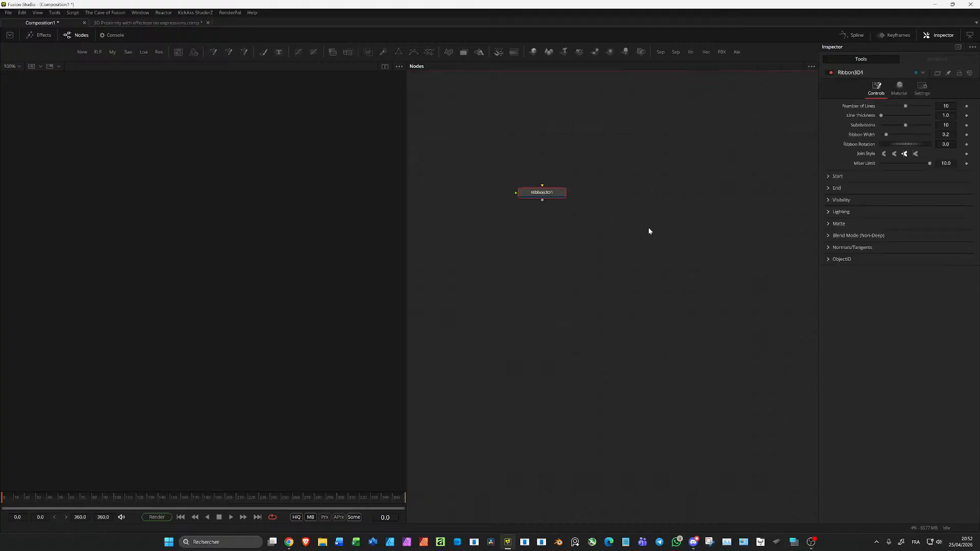
key(1)
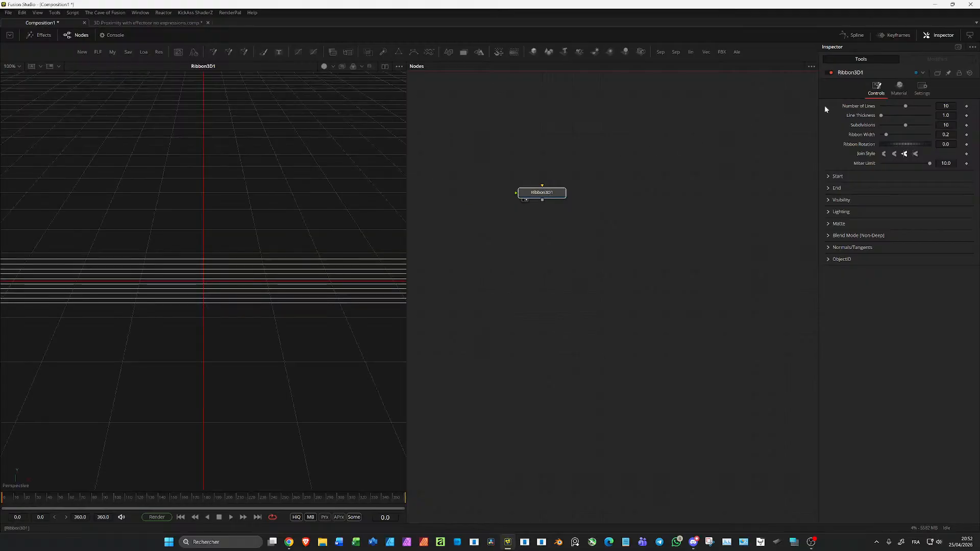
drag(902, 108, 882, 106)
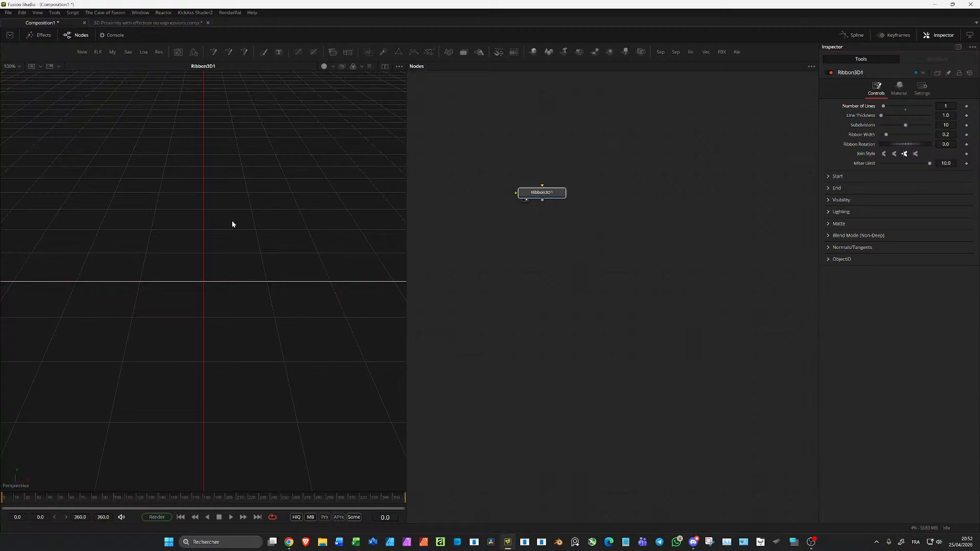
drag(232, 224, 286, 209)
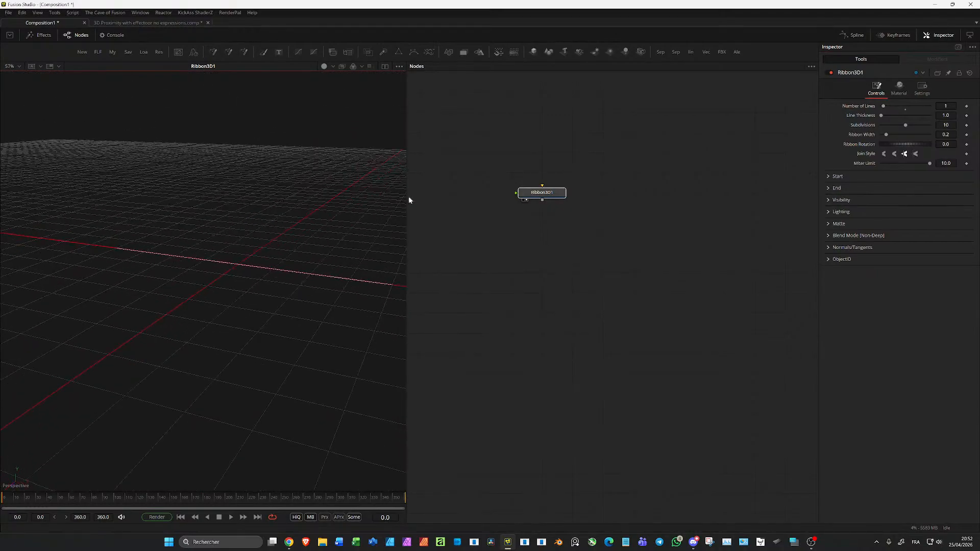
click(541, 191)
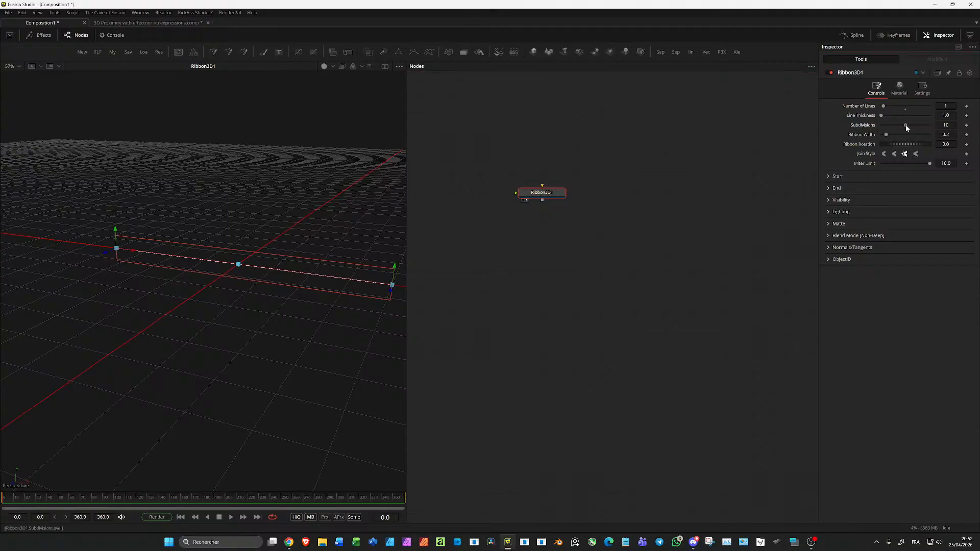
drag(902, 125, 906, 128)
drag(906, 129, 910, 128)
- Move the ribbon node aside and add a Replicate 3D node after it
drag(541, 198, 601, 180)
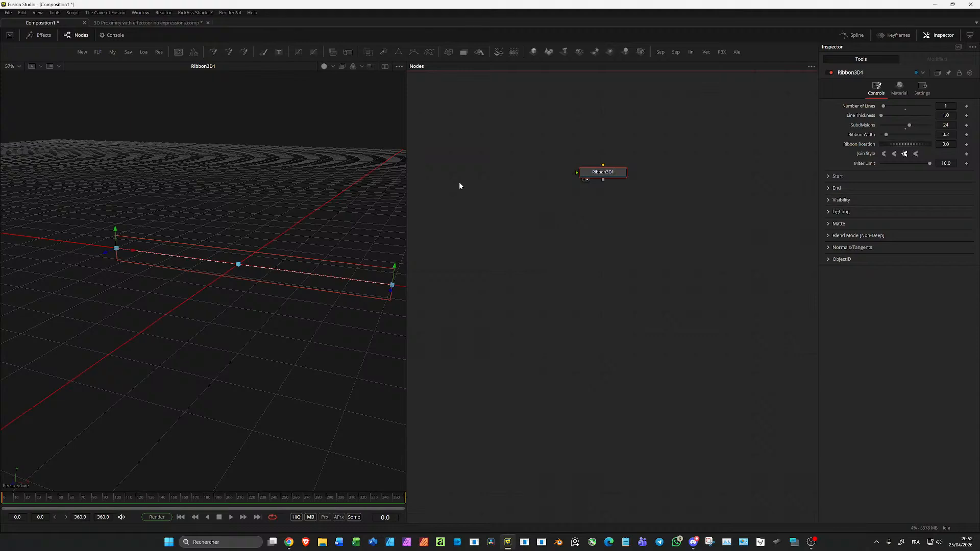
key(shift+space)
text(3re)
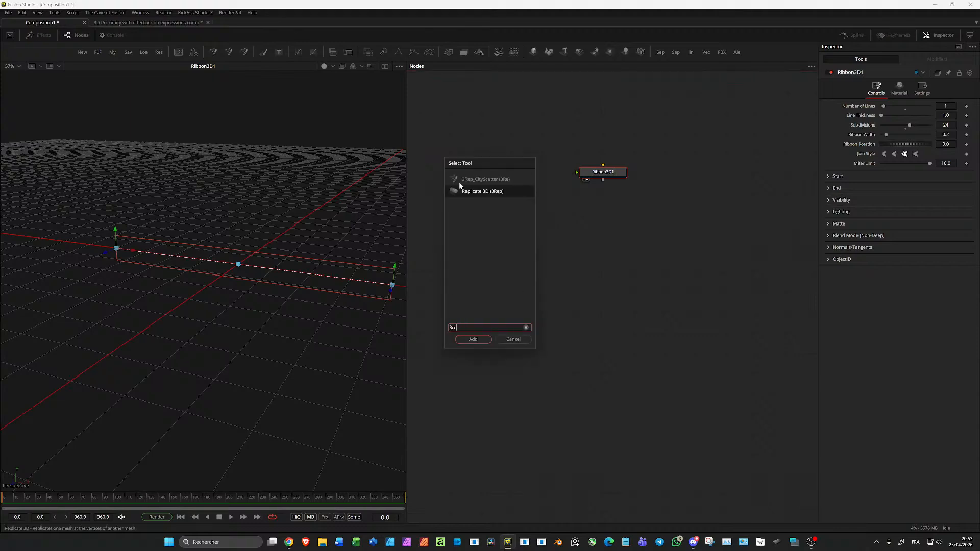
text(p)
key(Return)
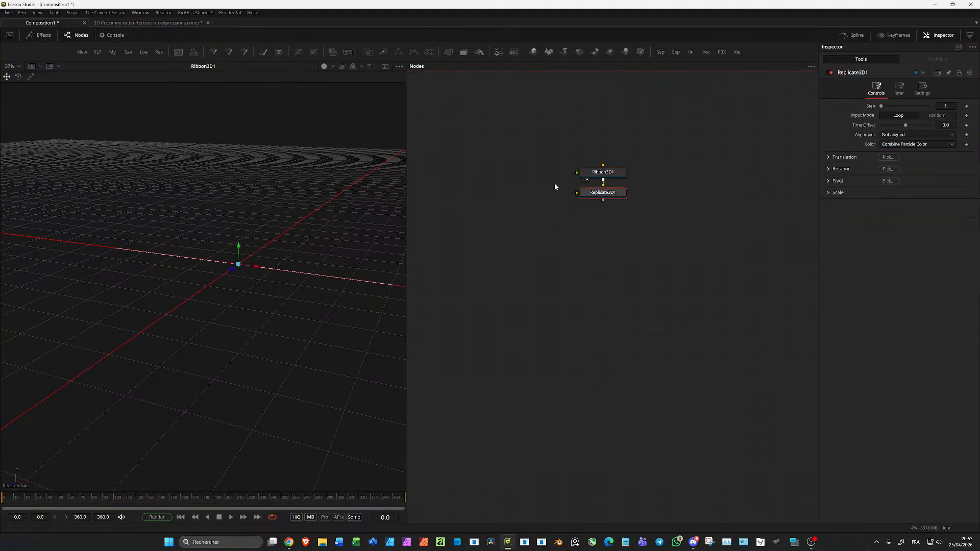
- Add an sRectangle node, view it, and shape it with corner radius 0.315, height about 0.617 and width about 0.468
click(513, 231)
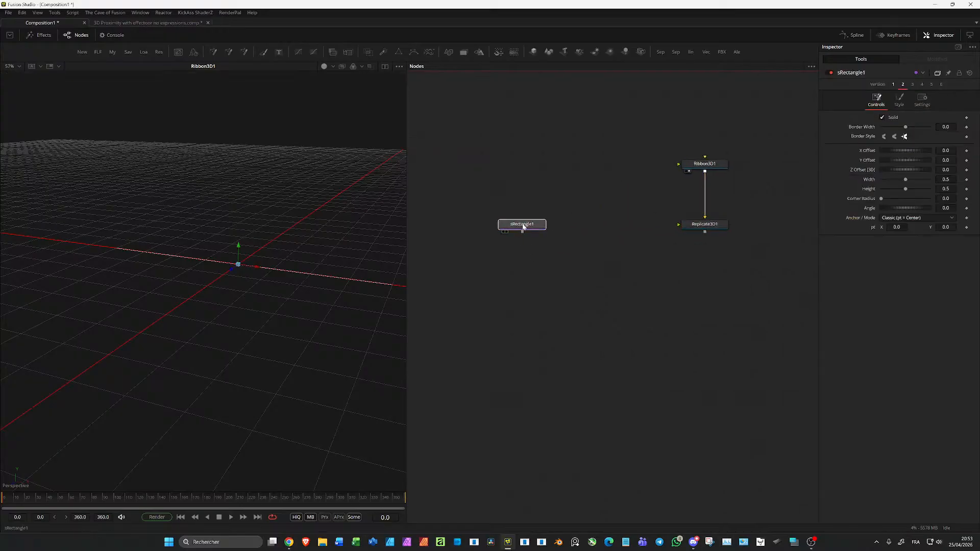
drag(523, 226, 257, 214)
drag(877, 198, 896, 198)
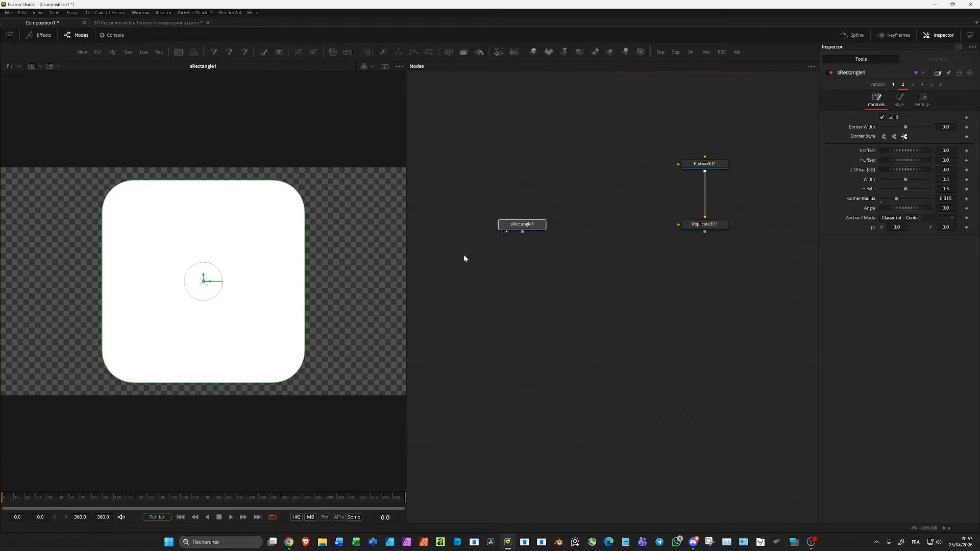
drag(206, 383, 207, 406)
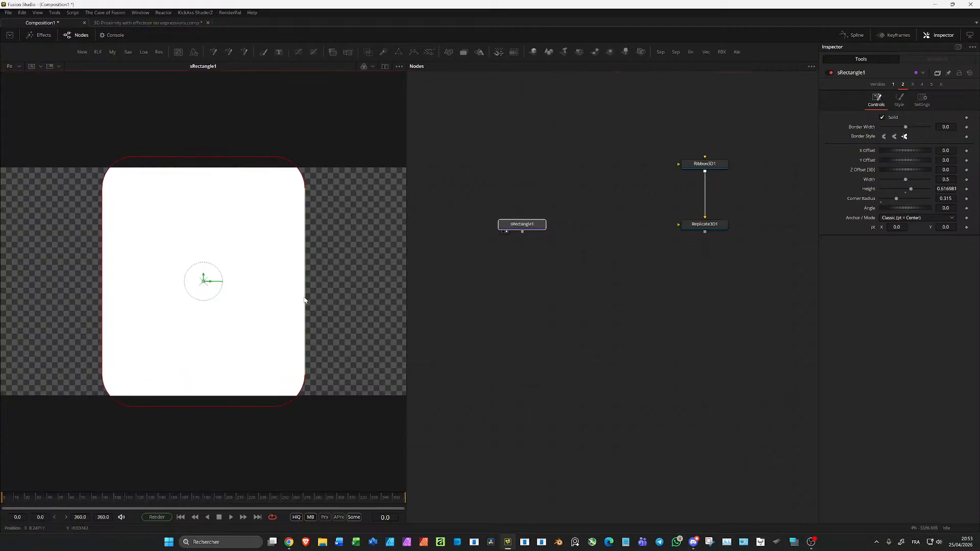
mouse_move(304, 299)
mouse_down()
mouse_move(287, 298)
mouse_move(298, 298)
mouse_up()
- Extrude the rectangle with an Extrude3D node feeding Replicate3D, and view the replicated result with lighting enabled
drag(521, 225, 680, 225)
key(e)
click(703, 225)
key(1)
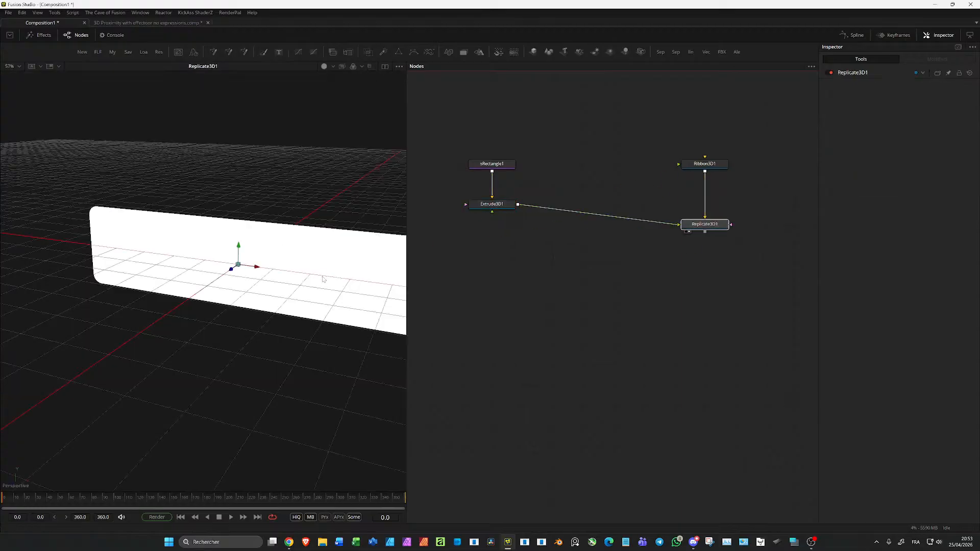
drag(316, 277, 325, 292)
click(324, 66)
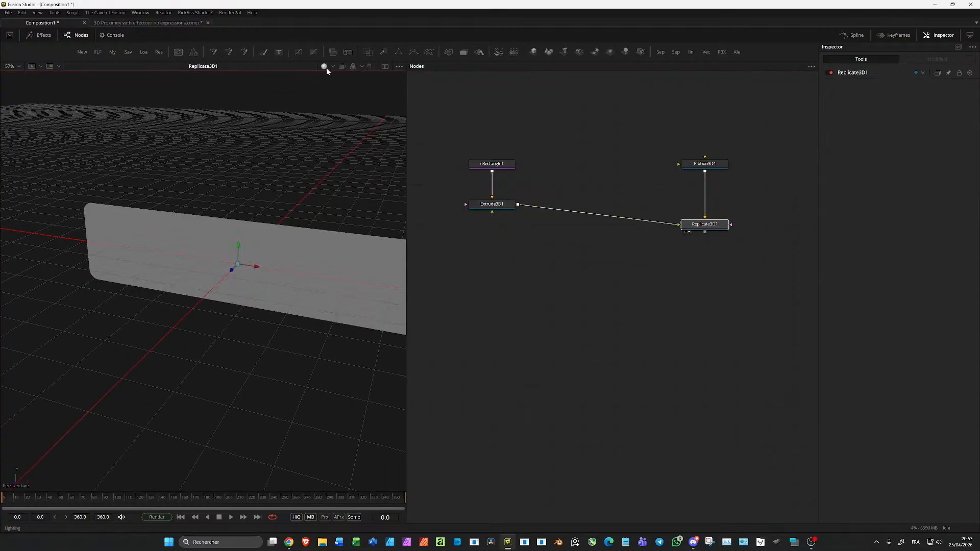
- Insert a Transform 3D node after Extrude3D and set its Y rotation to 90
drag(480, 214, 486, 233)
click(491, 226)
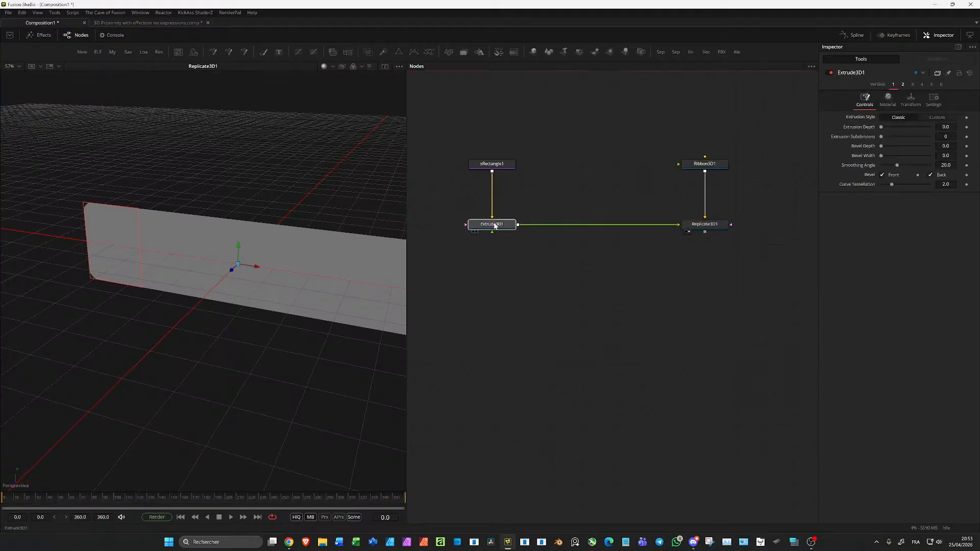
key(shift+t)
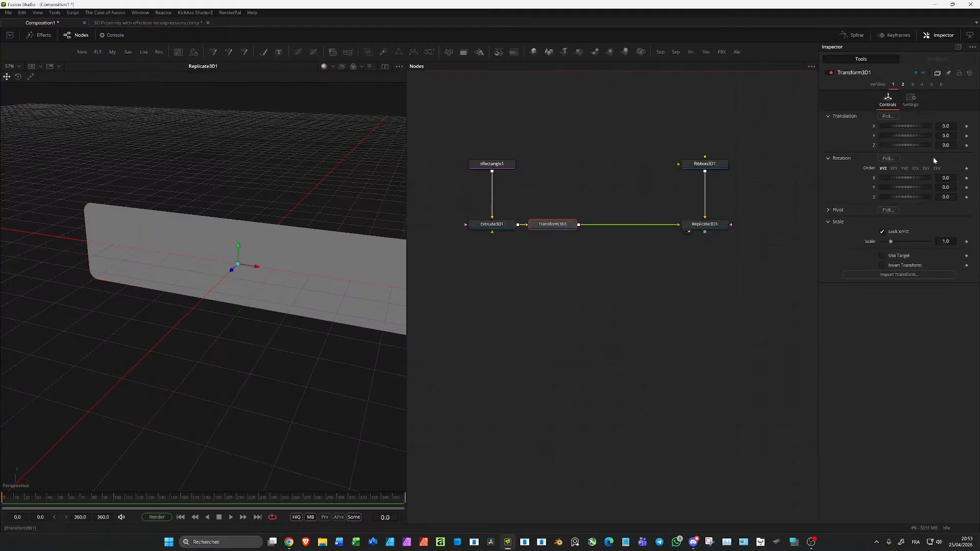
drag(901, 187, 916, 188)
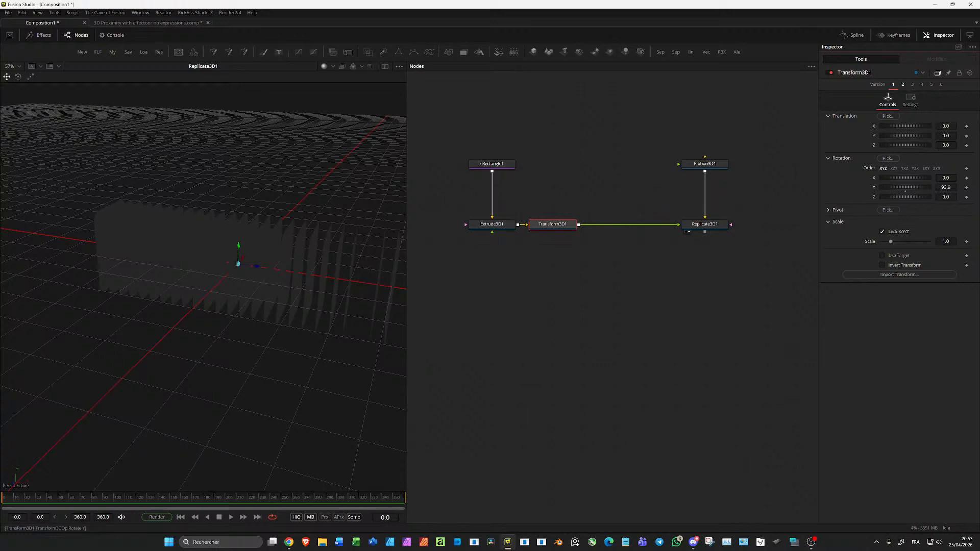
click(946, 187)
text(90)
key(Tab)
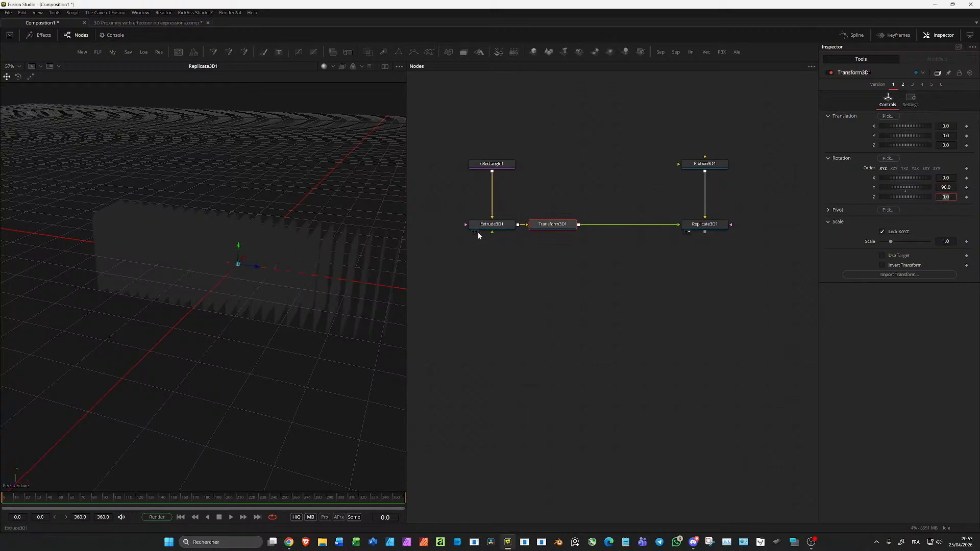
- Set the Extrude3D extrusion depth to about 0.014 to give the replicated panels thickness
click(495, 225)
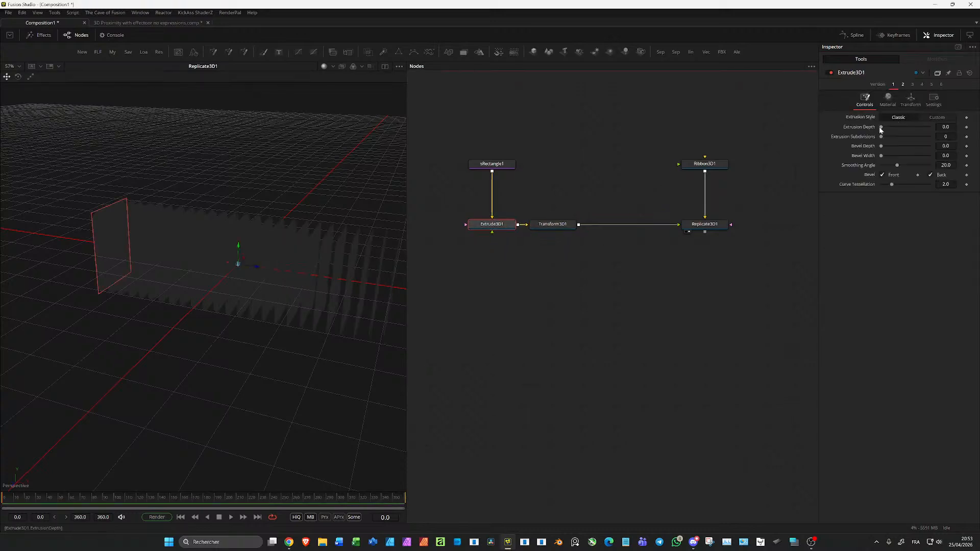
drag(880, 127, 887, 127)
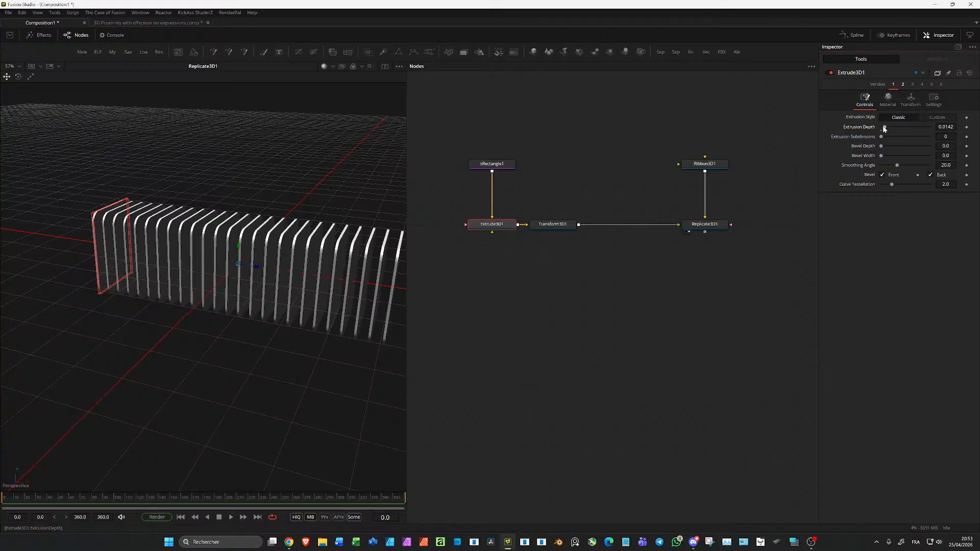
click(705, 163)
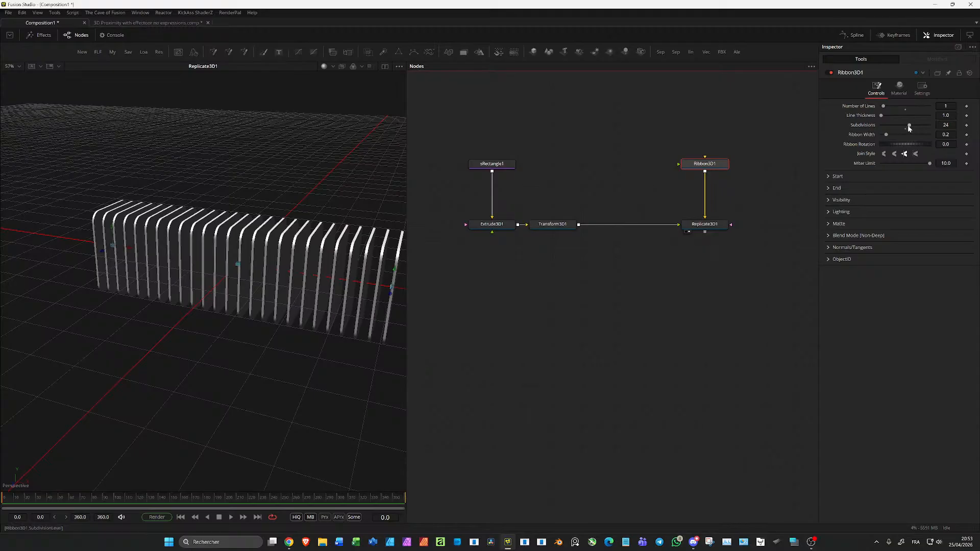
drag(334, 230, 60, 221)
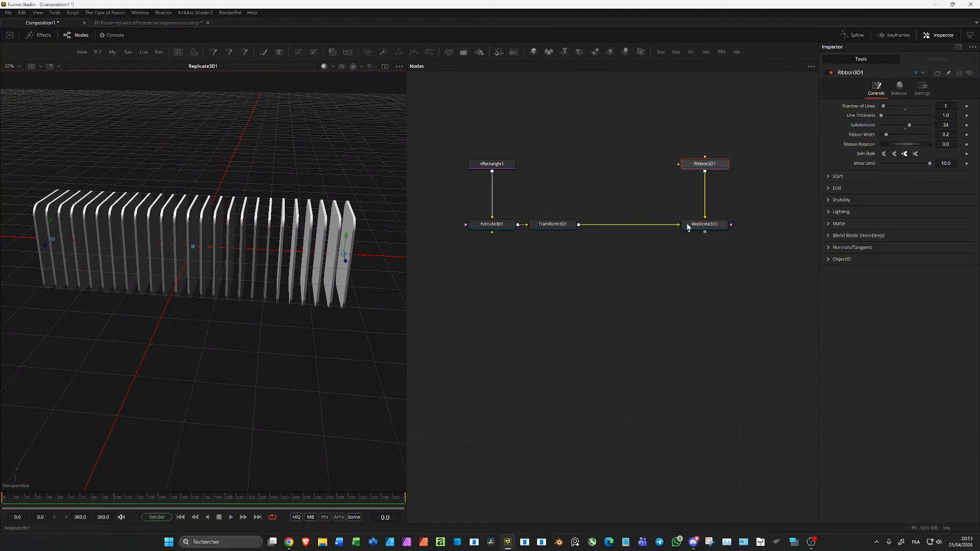
- Change the Ribbon3D subdivisions to 19 to adjust the number of replicated panels
click(568, 225)
click(715, 165)
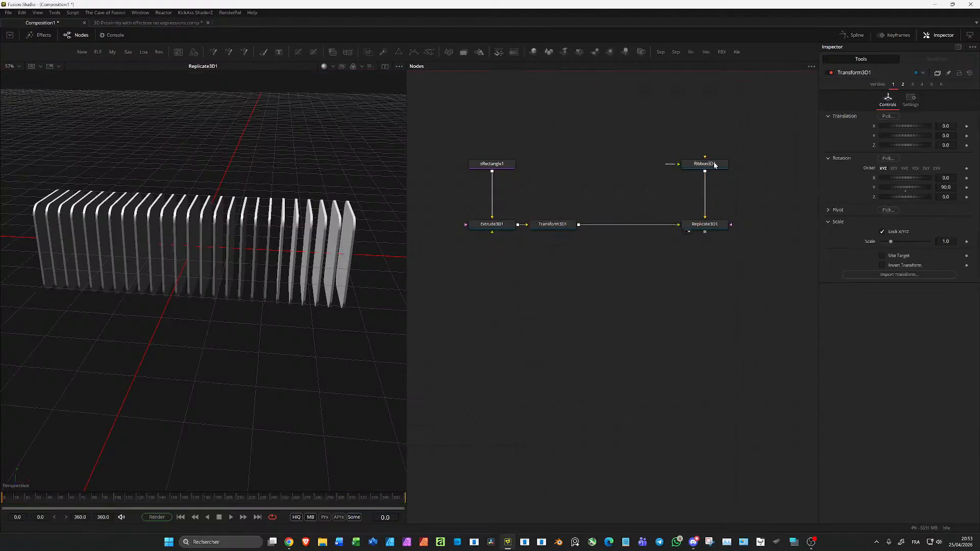
mouse_move(909, 126)
mouse_down()
mouse_move(918, 128)
mouse_move(902, 127)
mouse_up()
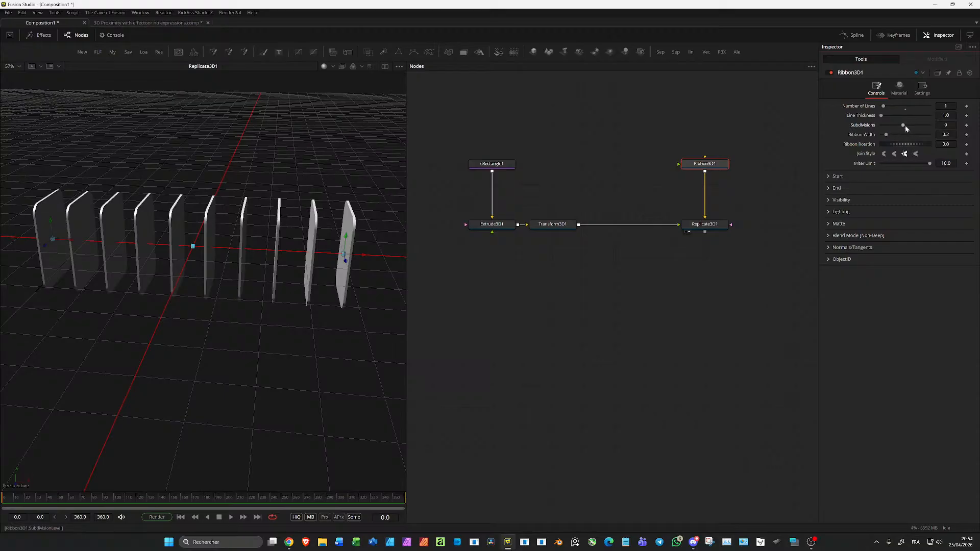
drag(904, 126, 909, 126)
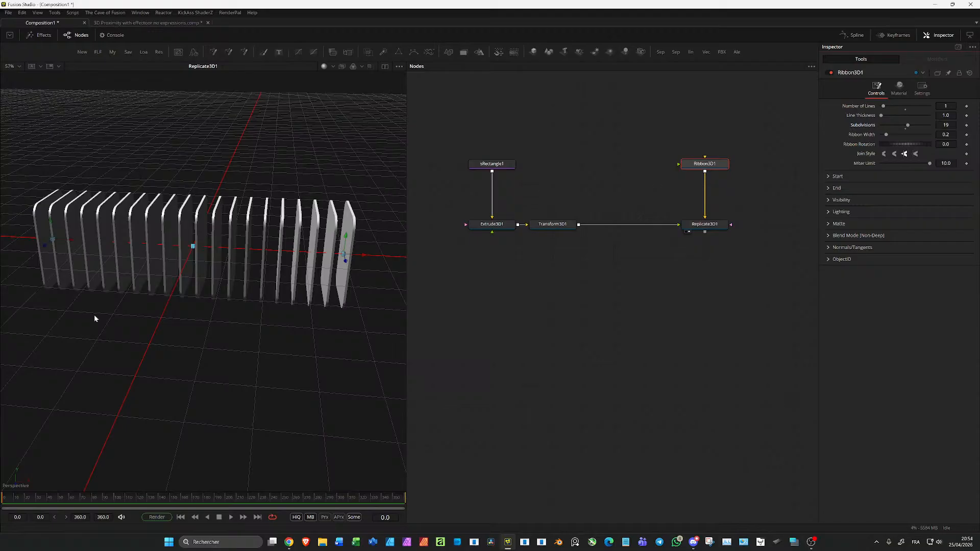
- Rearrange the node graph, placing sRectangle1 closer to Extrude3D1 and leaving wide space between Ribbon3D1 and the replicate row
scroll(292, 214, down, 3)
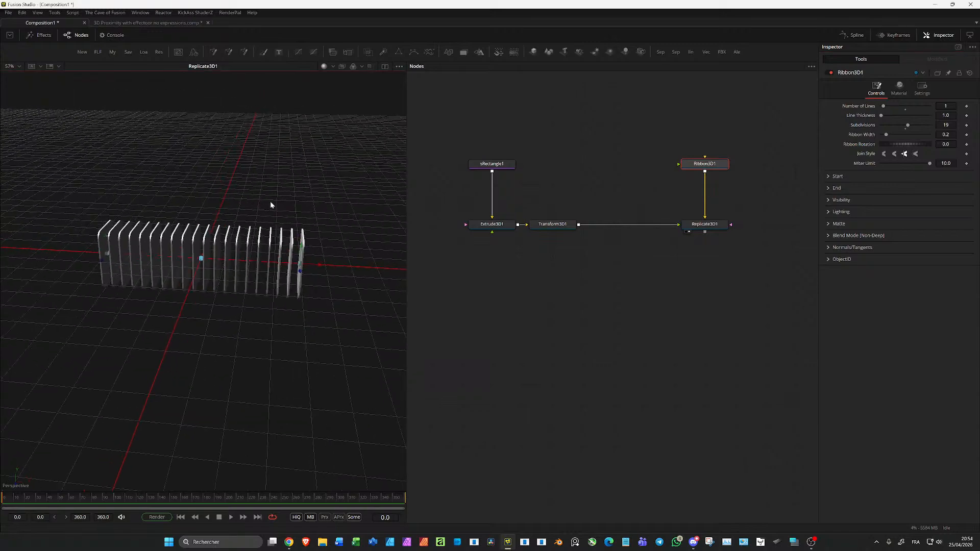
drag(729, 263, 460, 202)
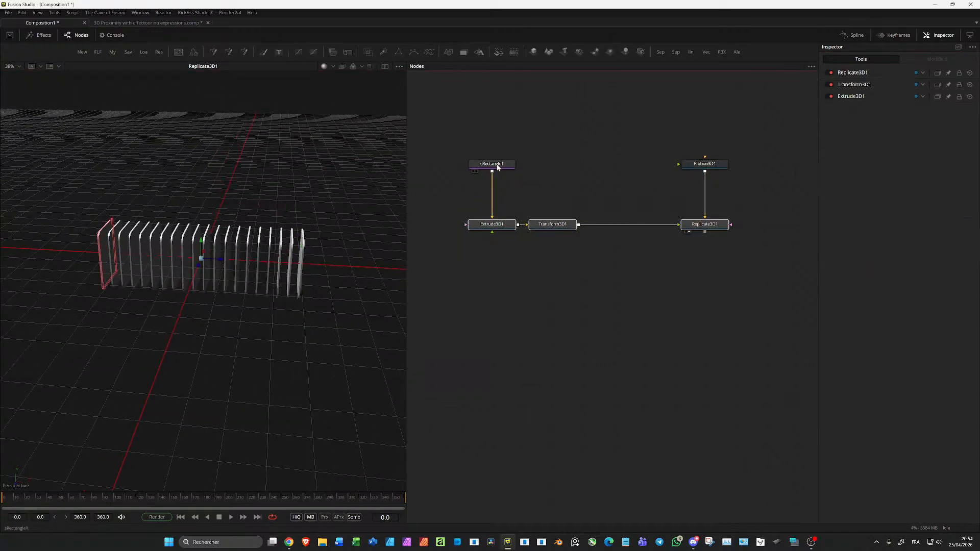
drag(494, 163, 494, 184)
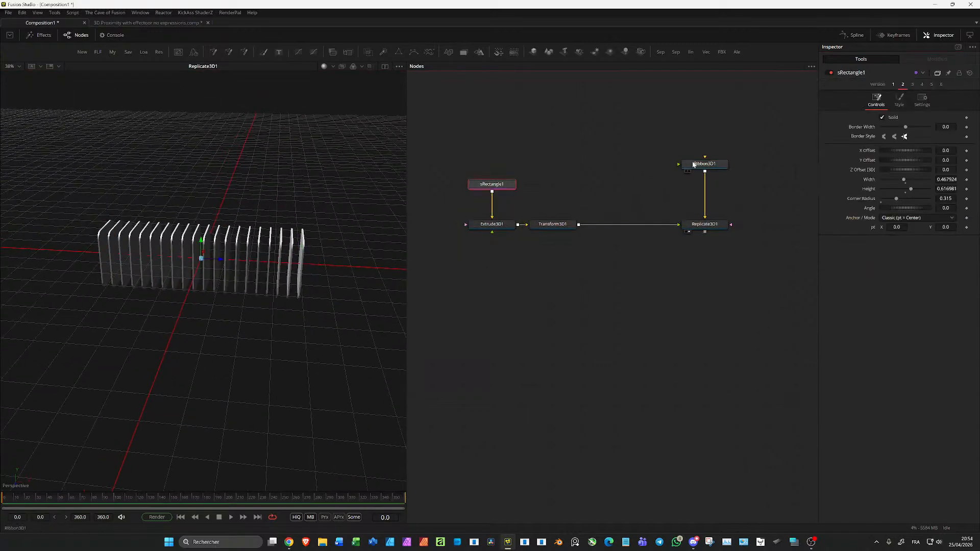
drag(700, 163, 699, 124)
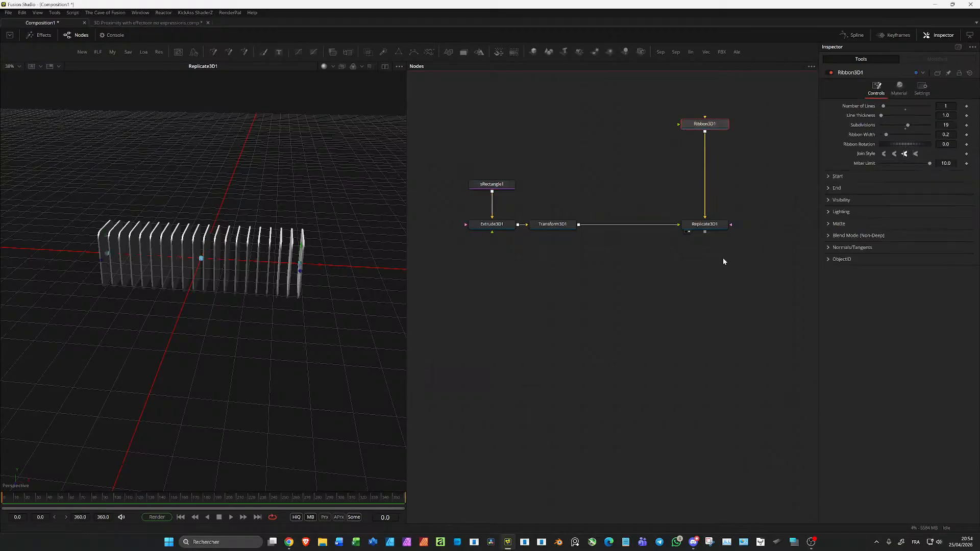
drag(751, 264, 467, 173)
drag(709, 225, 710, 286)
- Insert a Displace 3D node between Ribbon3D1 and Replicate3D1, space it below the ribbon, and show it in the viewer
click(703, 126)
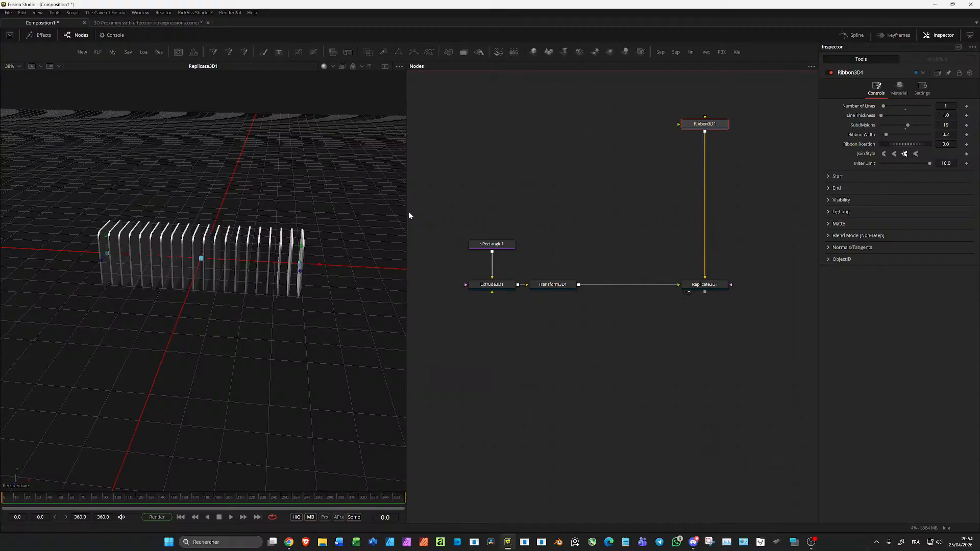
key(Return)
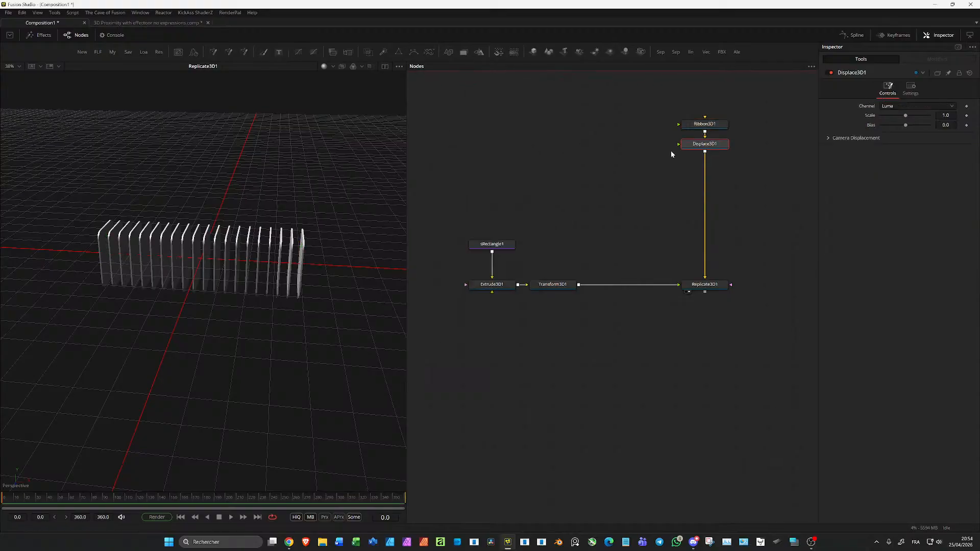
drag(689, 144, 383, 190)
drag(306, 234, 276, 223)
drag(697, 145, 697, 165)
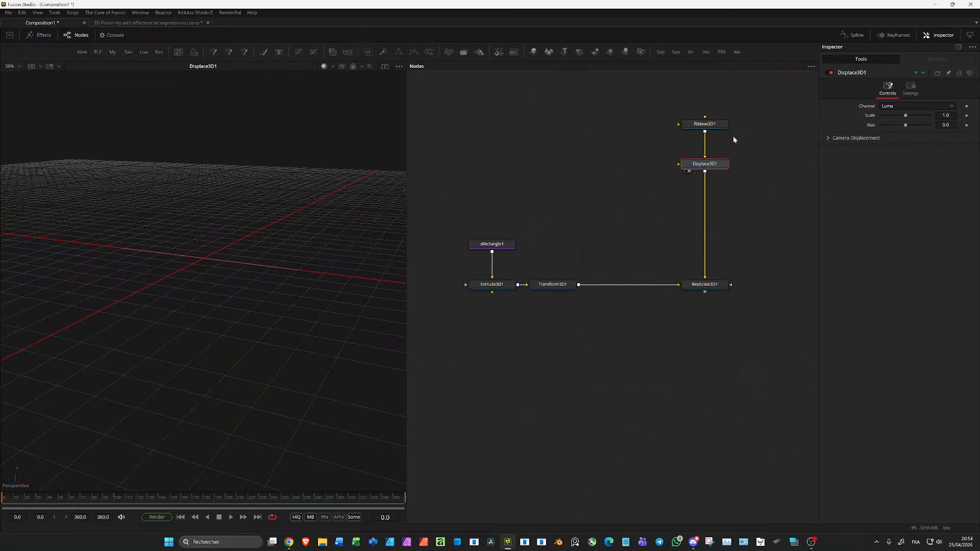
click(720, 124)
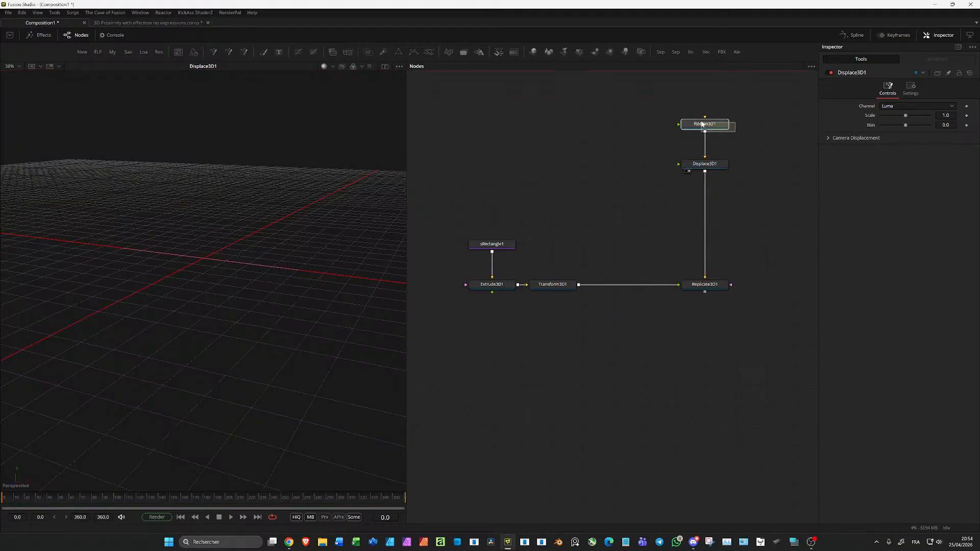
- Hide the reference grid in the 3D view of the displaced ribbon
right_click(216, 218)
mouse_move(254, 249)
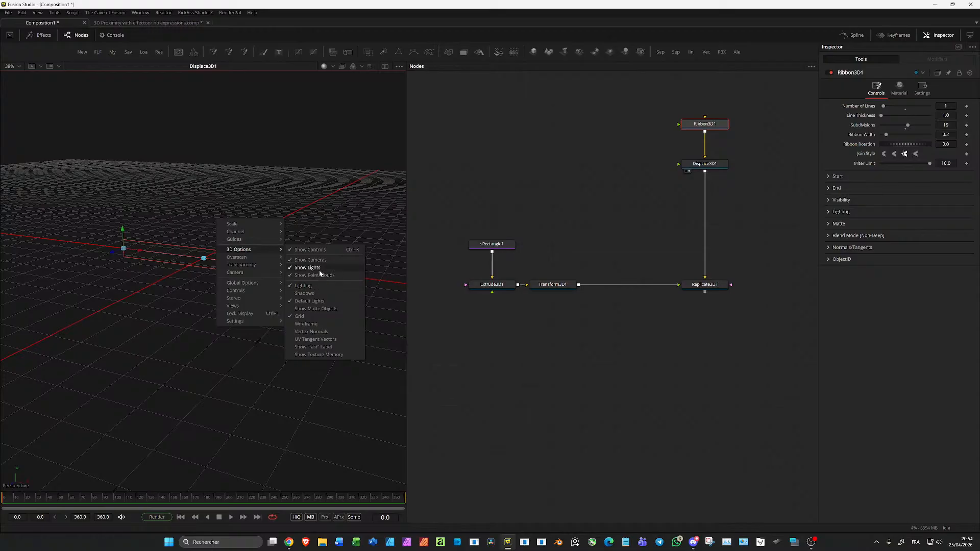
click(313, 317)
drag(268, 273, 284, 268)
- Add a Background node, show it in the viewer fitted to view, and reduce its height to about 228 pixels
click(557, 171)
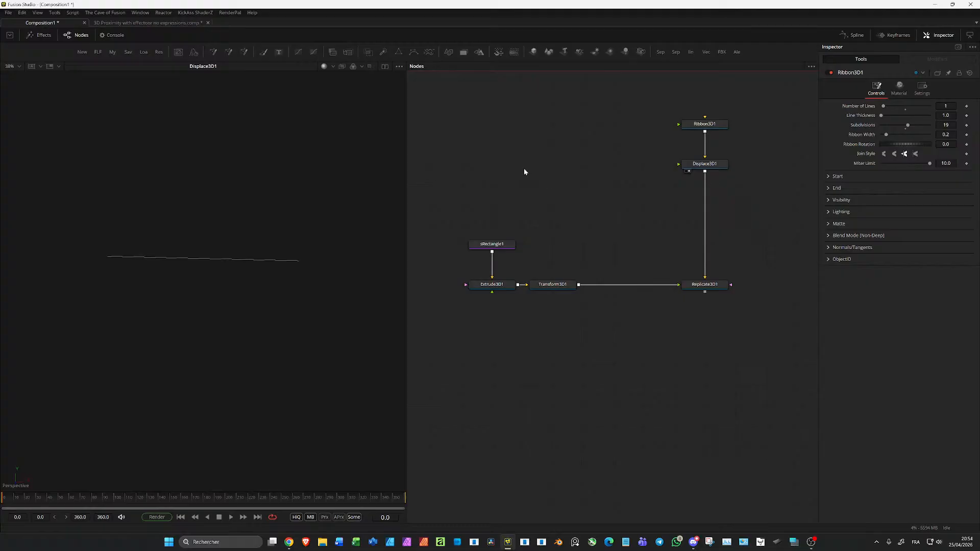
key(b)
drag(527, 167, 155, 191)
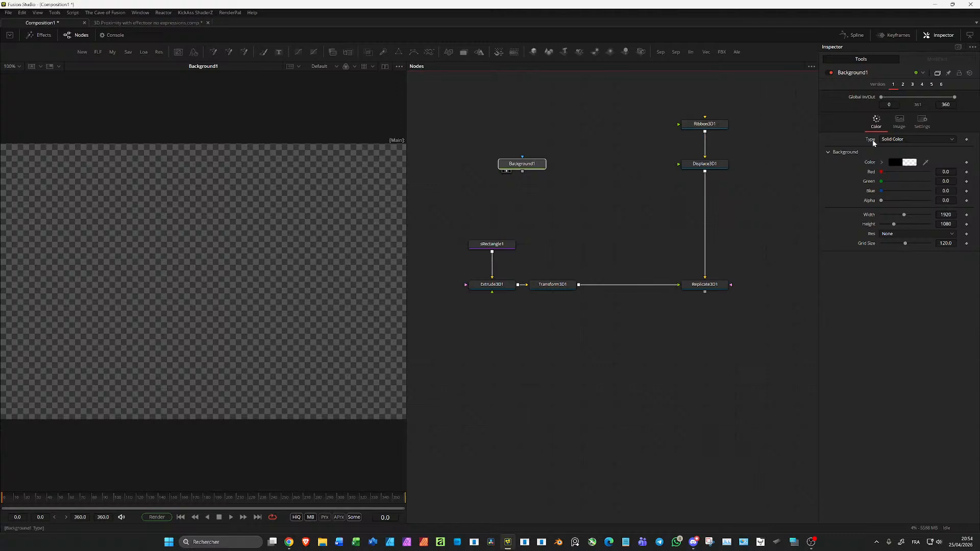
drag(890, 224, 884, 225)
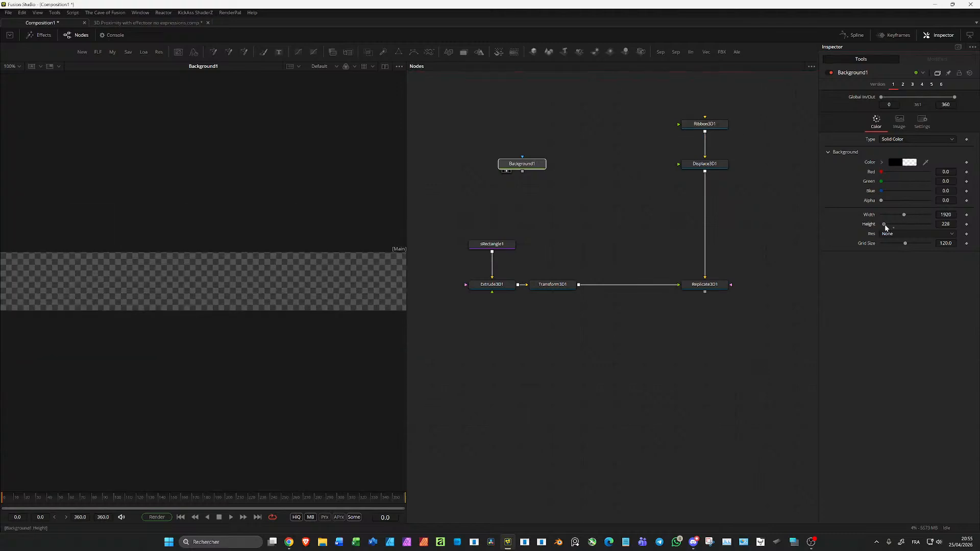
key(ctrl+f)
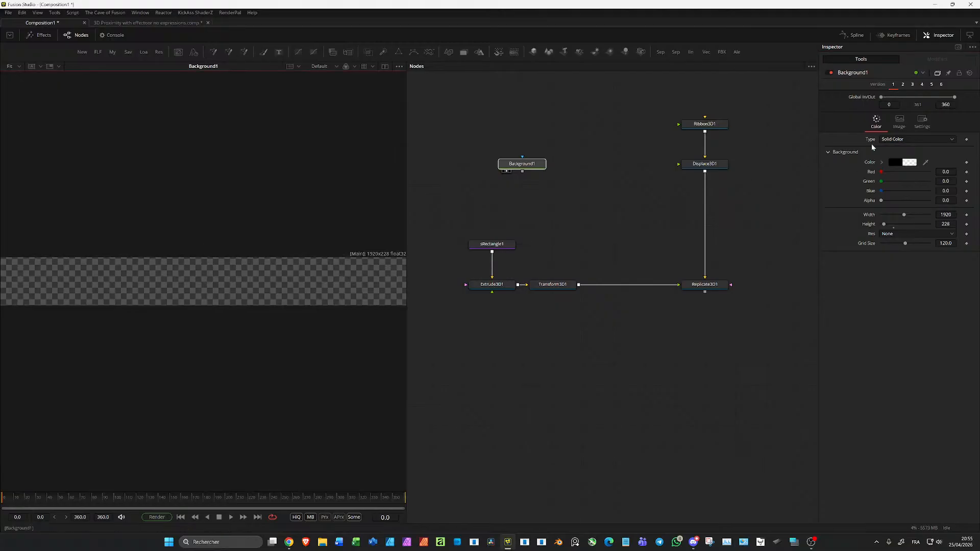
- Change Background1 to a Gradient and add a bright green colour stop at about 0.378
click(890, 139)
click(887, 193)
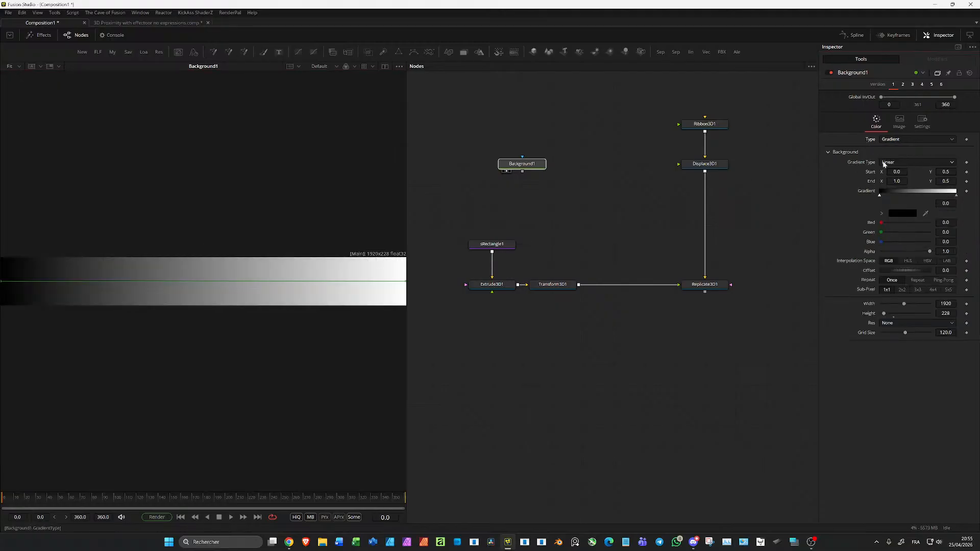
click(909, 194)
click(881, 214)
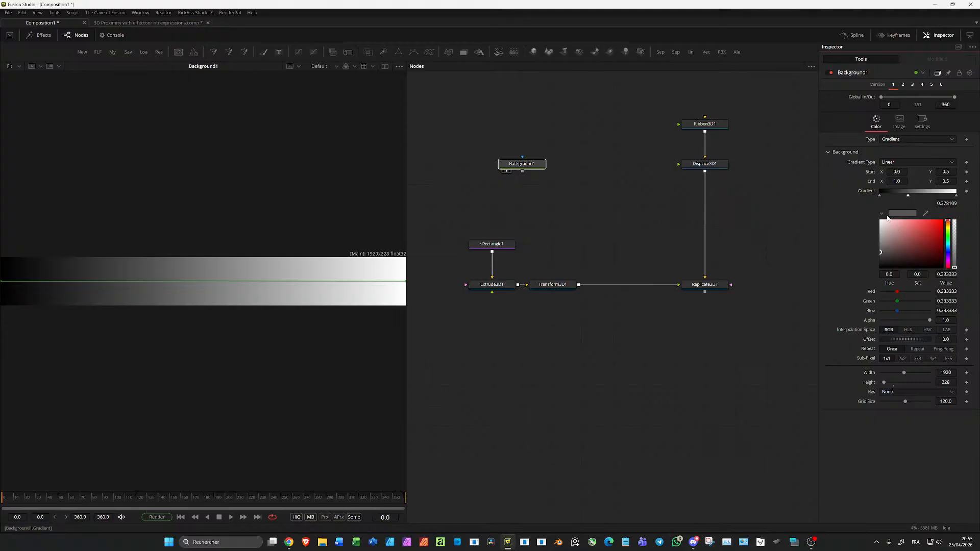
click(949, 236)
click(943, 220)
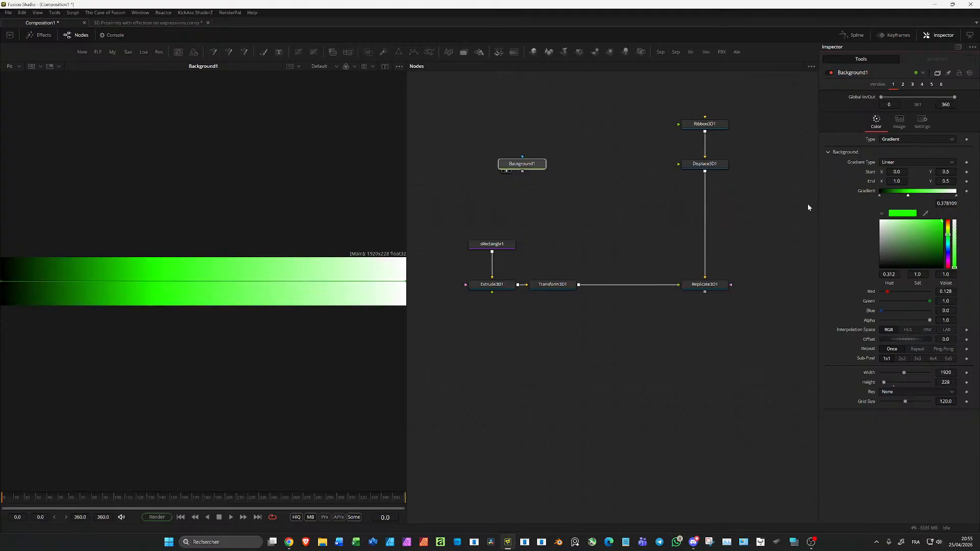
- Remove the white gradient stop and place black stops at about 0.219 and 0.547 to confine the green band
drag(957, 197, 936, 176)
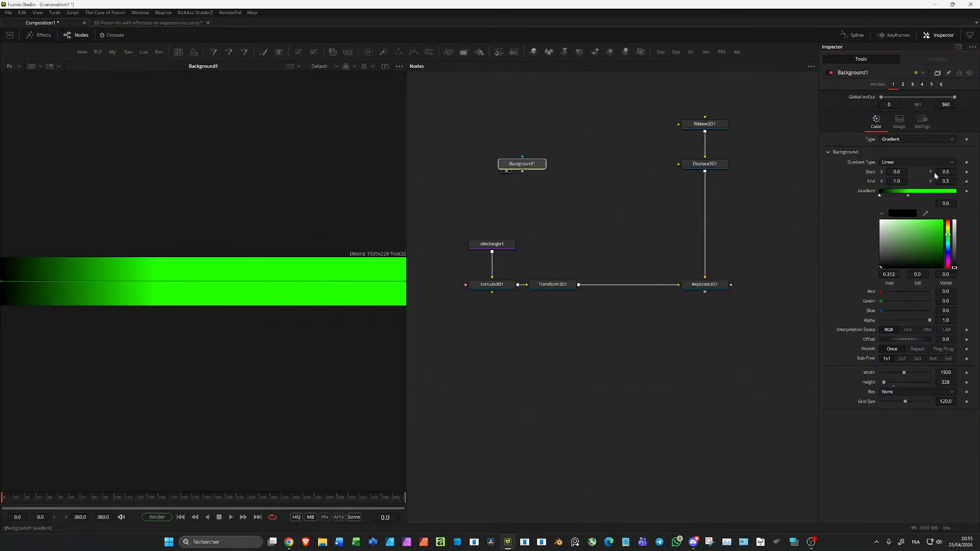
mouse_move(879, 196)
mouse_down()
mouse_move(935, 197)
mouse_move(895, 197)
mouse_up()
drag(926, 196, 921, 195)
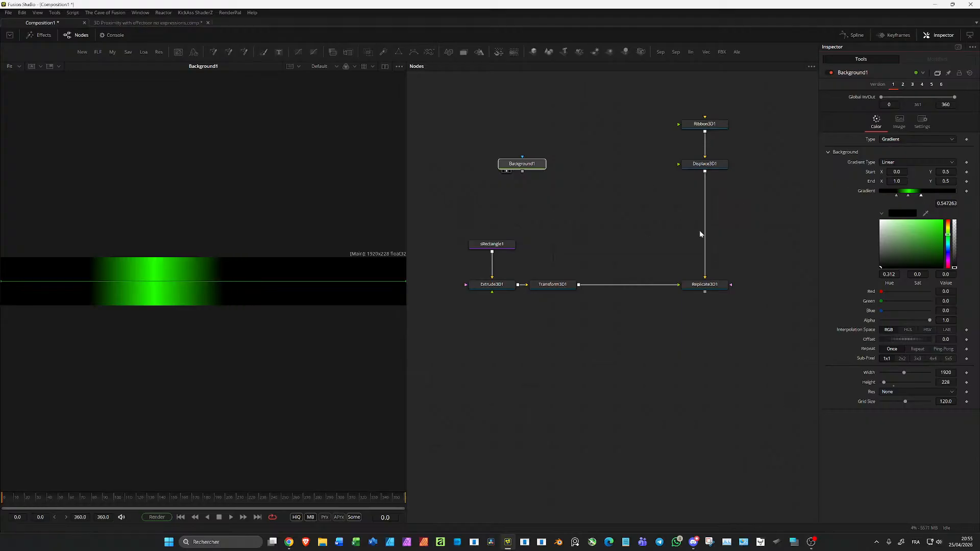
- Connect Background1 to Displace3D1's image input and set the displacement channel to RGB
click(689, 292)
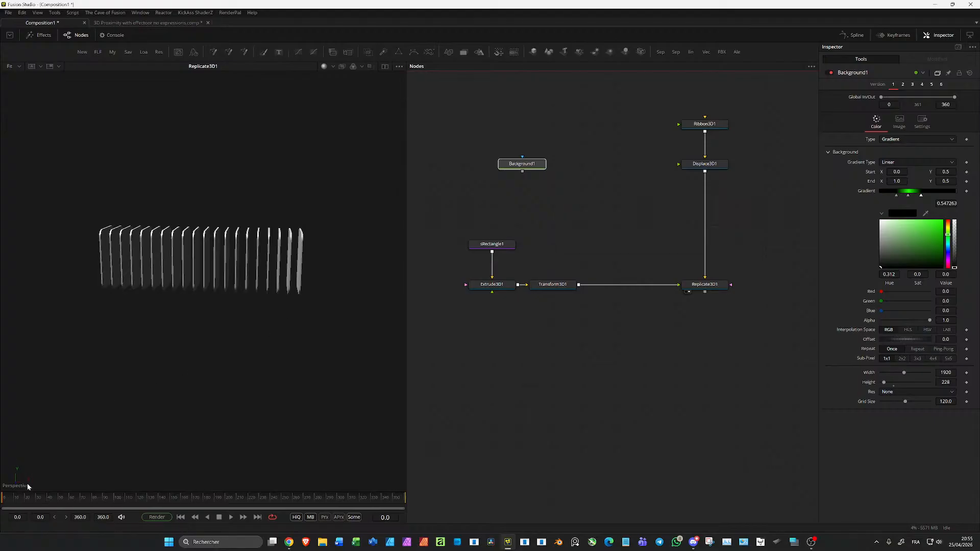
drag(75, 435, 106, 420)
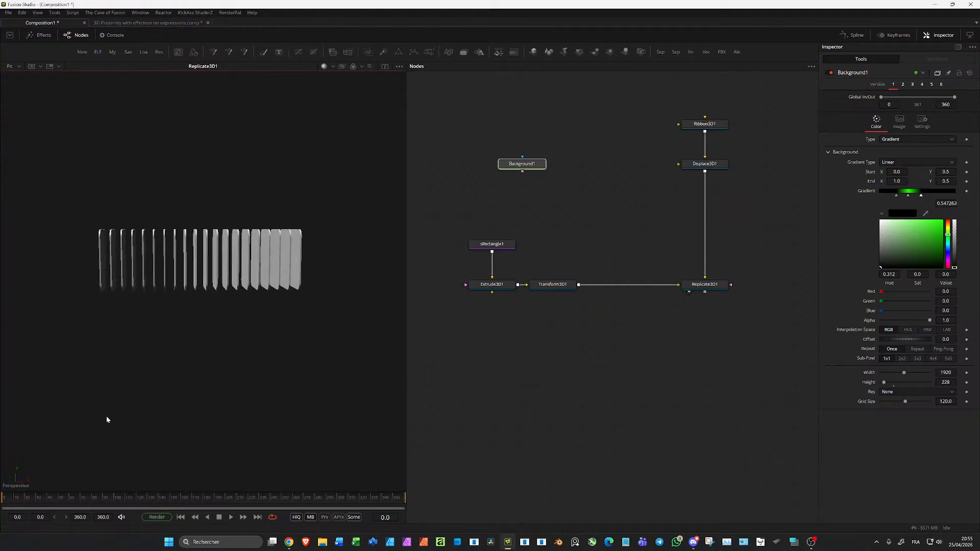
drag(22, 471, 17, 481)
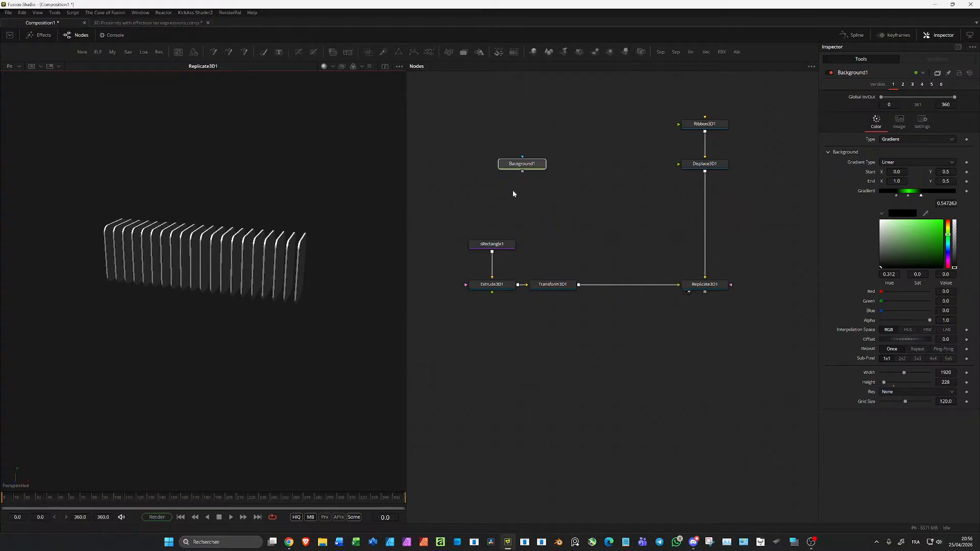
drag(522, 172, 232, 171)
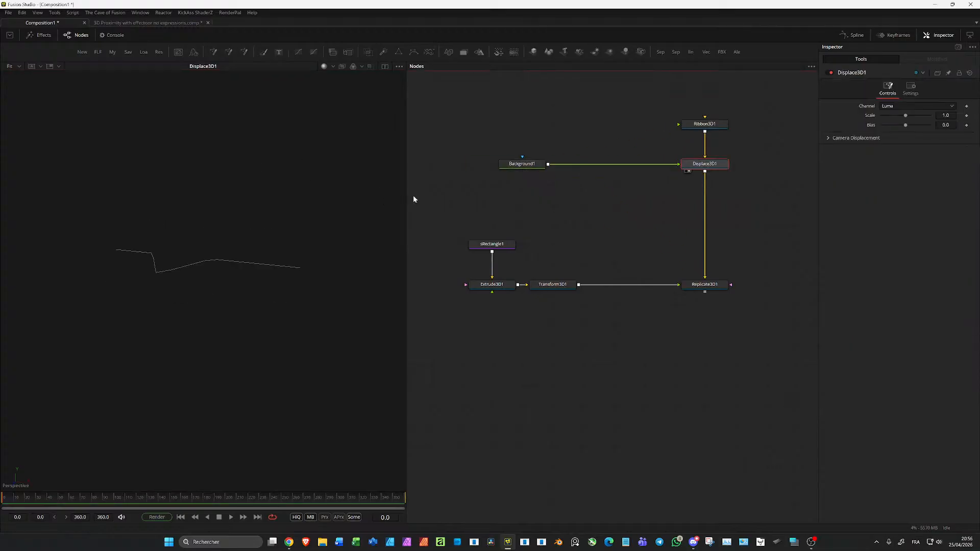
drag(522, 164, 326, 180)
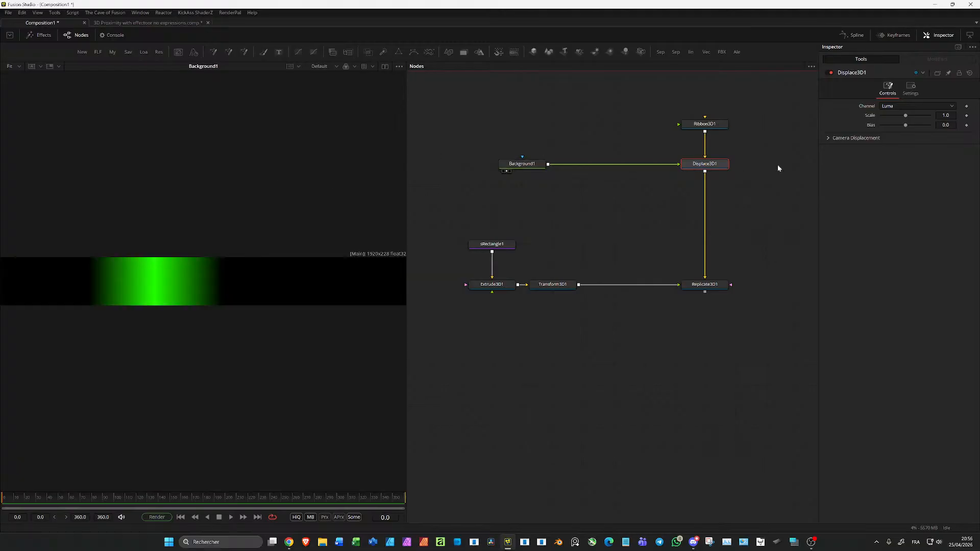
click(905, 105)
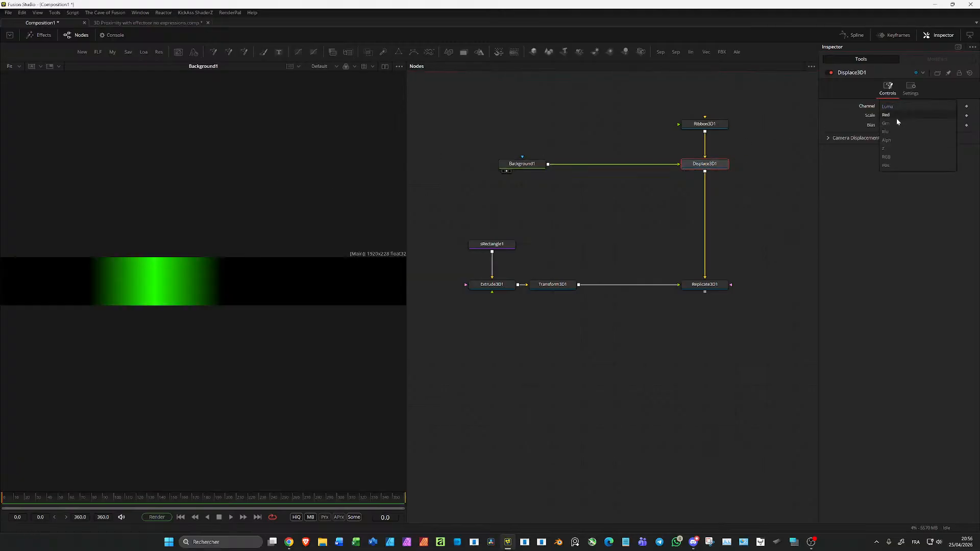
click(898, 157)
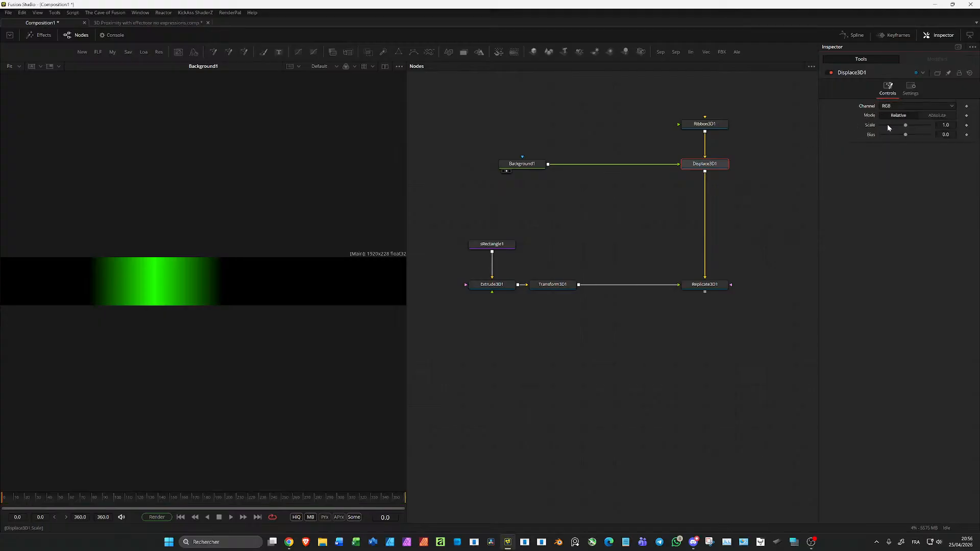
- Check the displaced panels in the viewer and reduce Displace3D1's scale to about 0.457
click(688, 292)
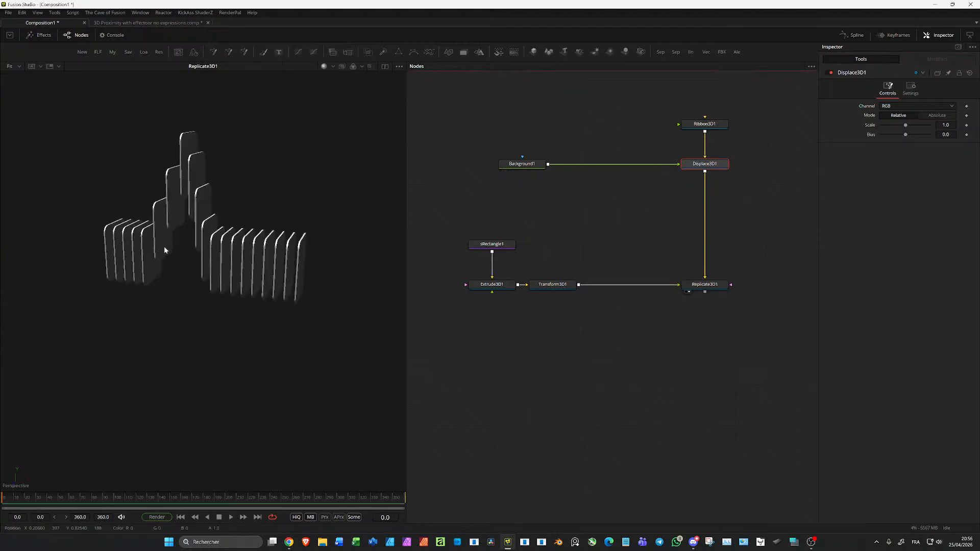
scroll(229, 263, down, 2)
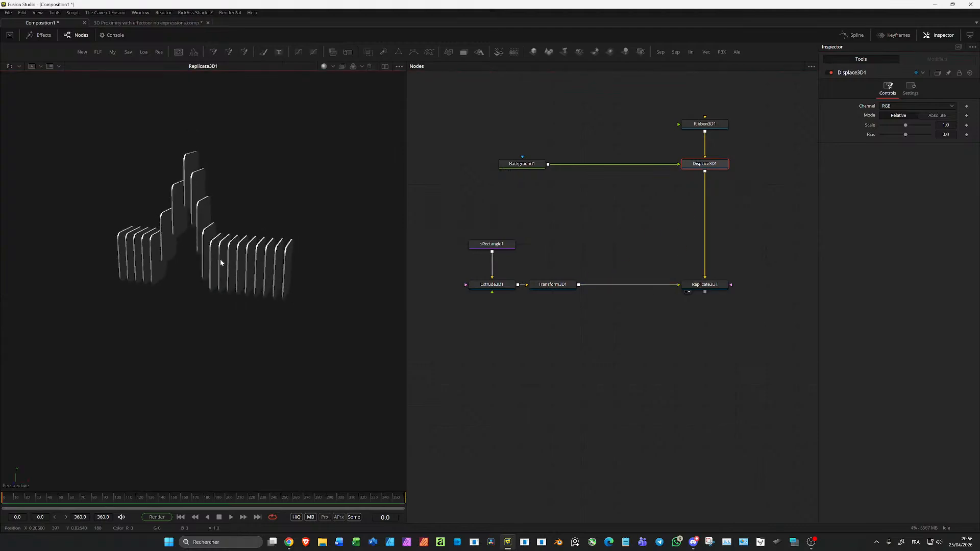
drag(907, 128, 895, 126)
drag(705, 164, 522, 184)
drag(447, 188, 186, 268)
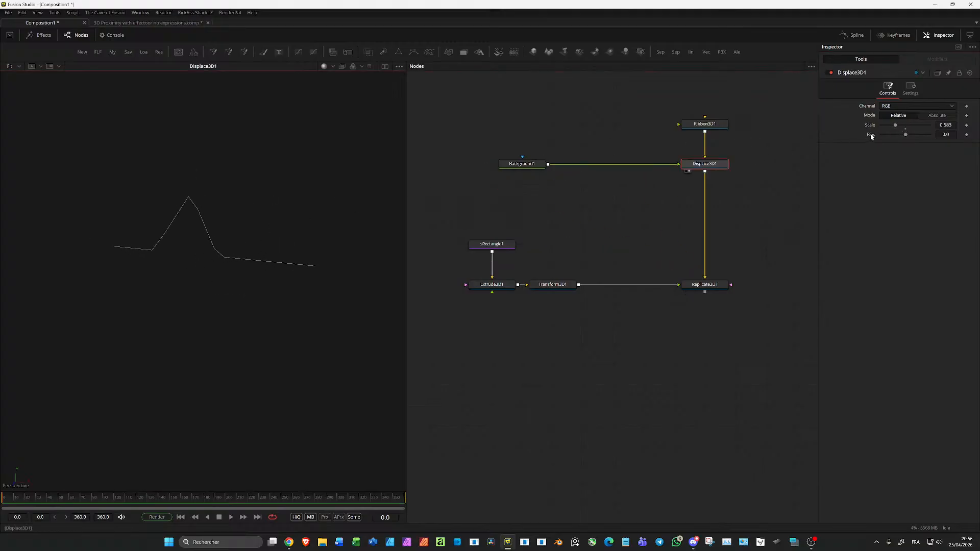
drag(896, 126, 893, 126)
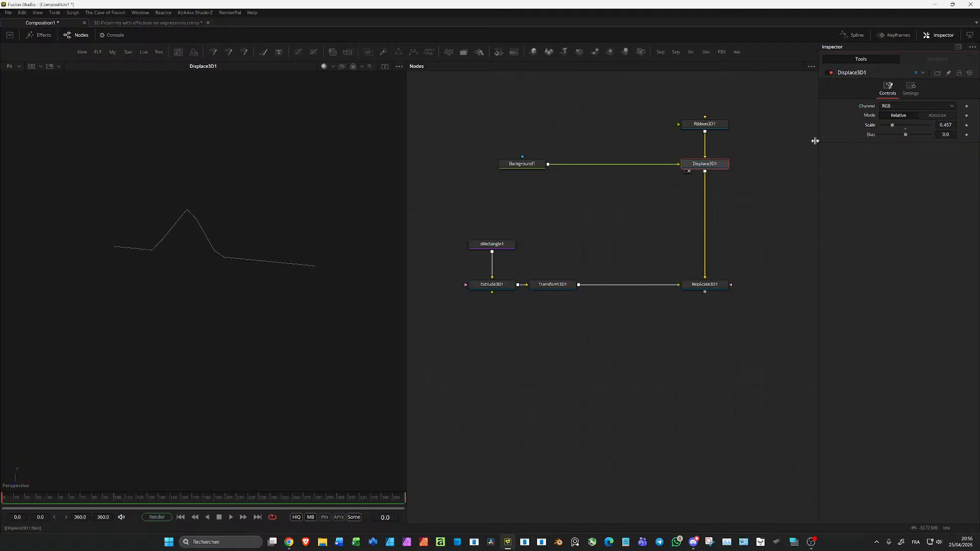
- Adjust Background1's gradient offset to about 0.058 while viewing the replicated panels from Replicate3D1
click(523, 163)
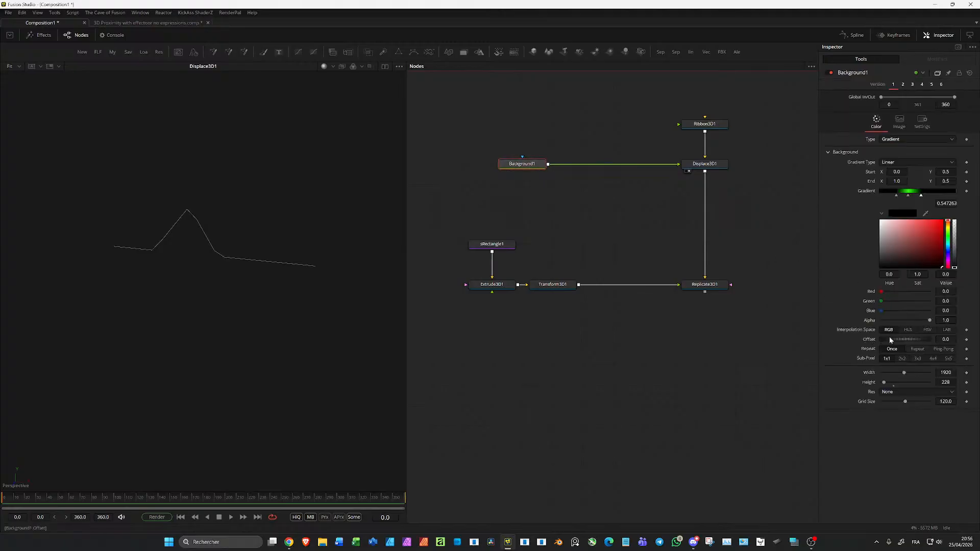
mouse_move(890, 337)
mouse_down()
mouse_move(909, 341)
mouse_move(871, 341)
mouse_move(935, 341)
mouse_move(871, 342)
mouse_move(921, 344)
mouse_move(898, 342)
mouse_up()
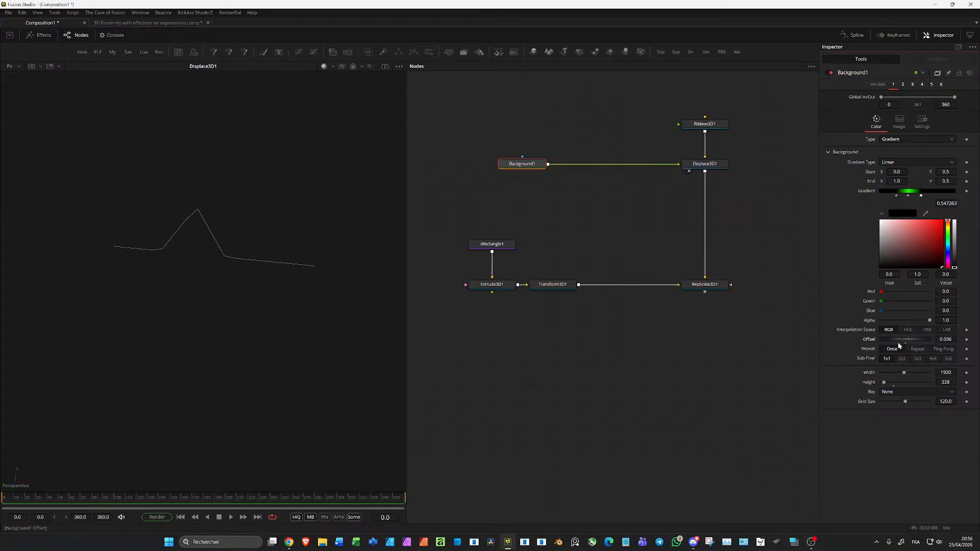
click(717, 289)
drag(716, 289, 354, 240)
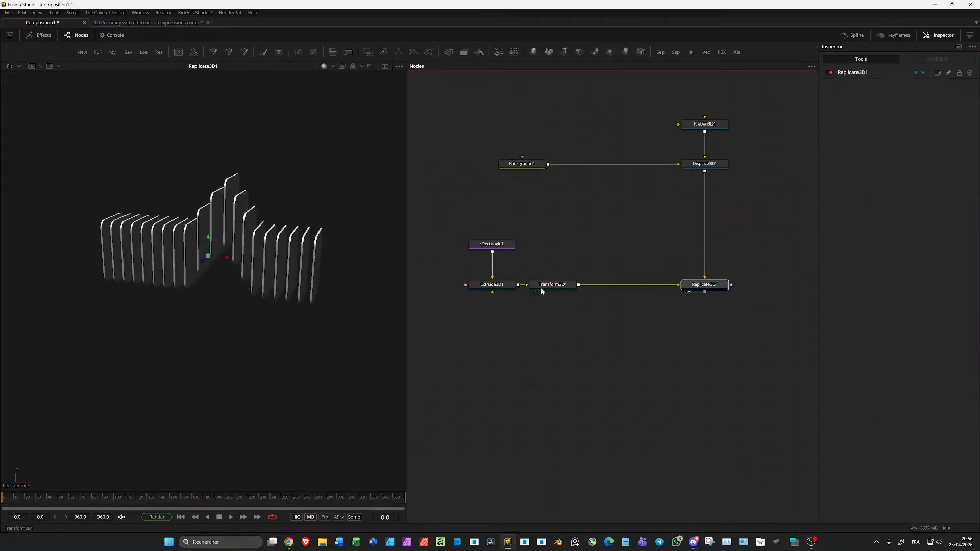
click(522, 164)
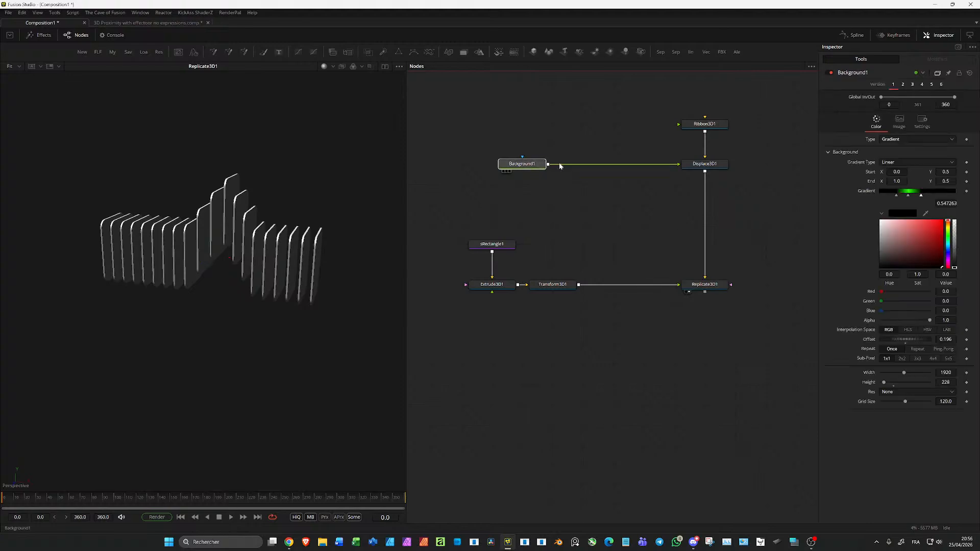
drag(883, 339, 904, 341)
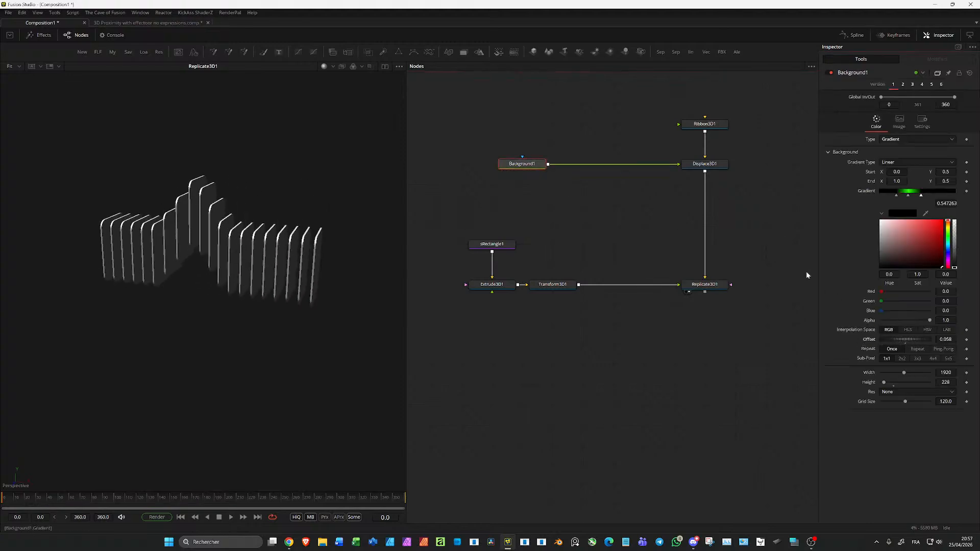
- Insert a second Displace 3D node between Displace3D1 and Replicate3D1 and show it in the viewer
click(710, 164)
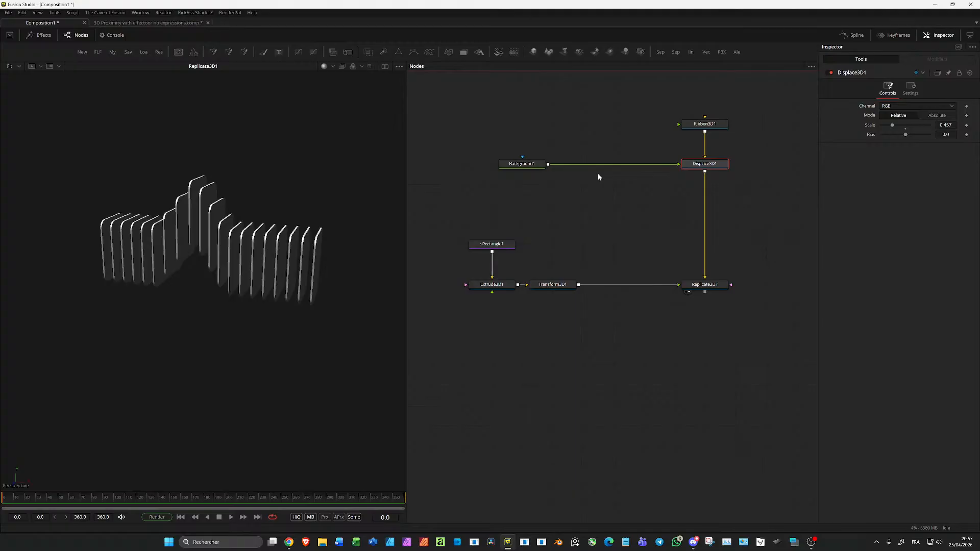
key(shift+space)
text(3di)
key(Return)
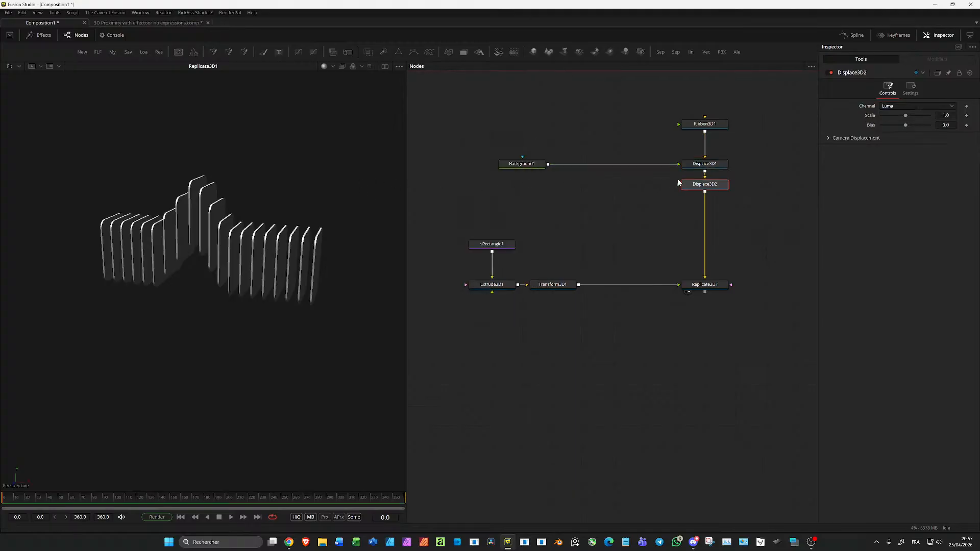
click(690, 191)
drag(321, 207, 192, 230)
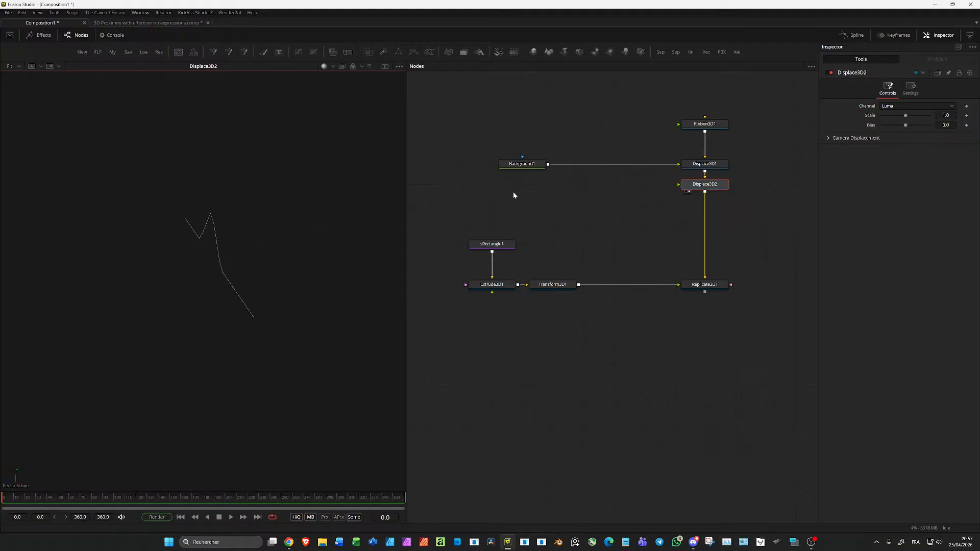
key(ctrl+v)
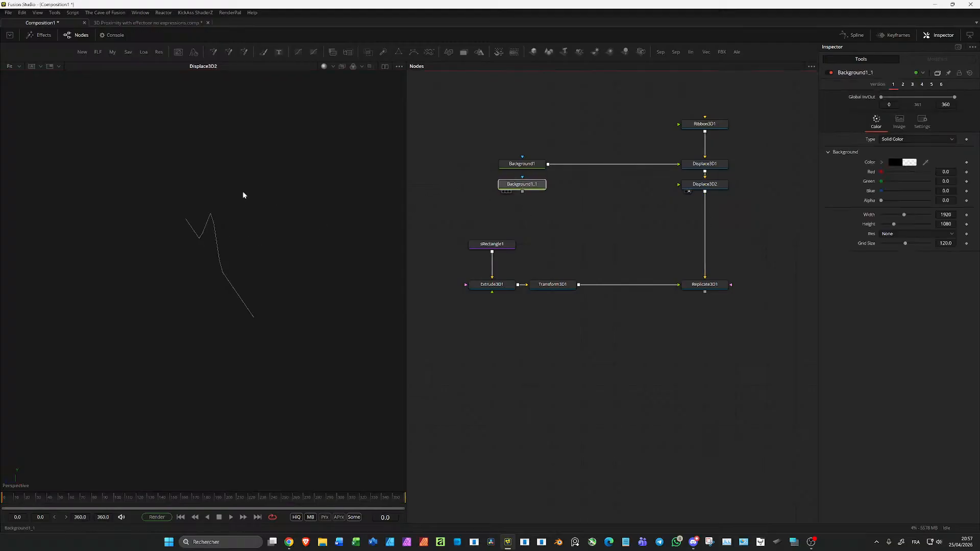
drag(522, 185, 243, 193)
click(522, 185)
key(Delete)
- Duplicate the Background1 gradient node, show the copy in the viewer, and connect it to Displace3D2's image input
click(528, 165)
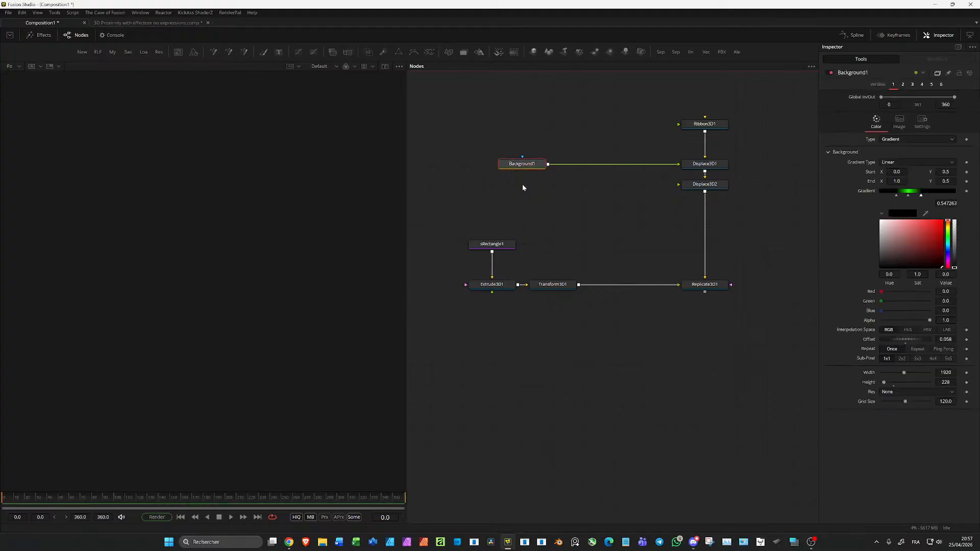
key(ctrl+v)
click(508, 192)
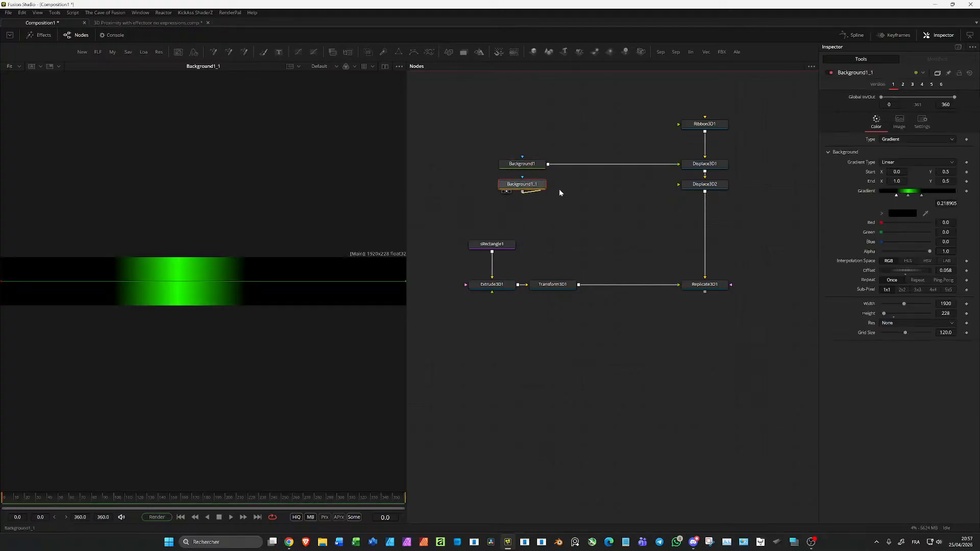
drag(559, 192, 699, 185)
click(720, 185)
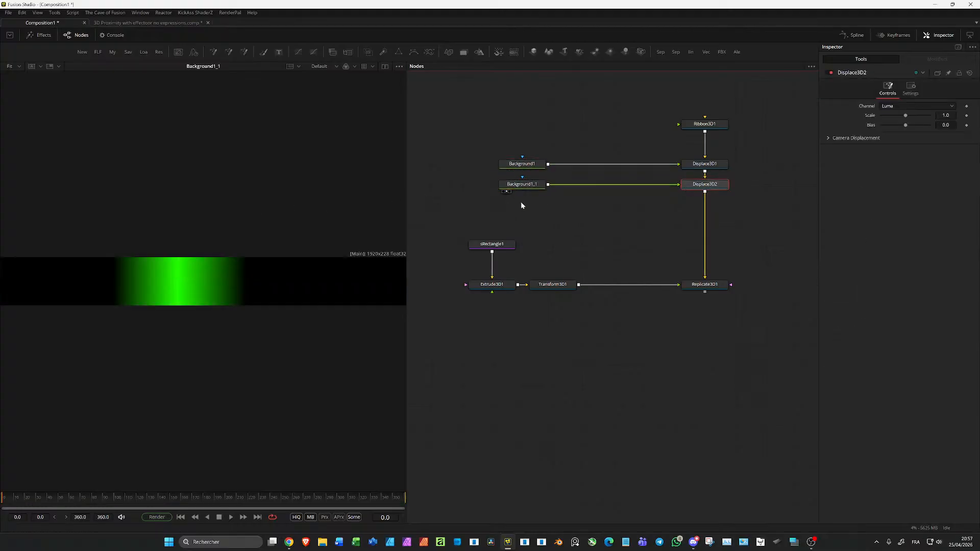
- Recolour the middle gradient stop of Background1_1 to pure red at about 0.393 and show Replicate3D1 in the viewer
click(522, 185)
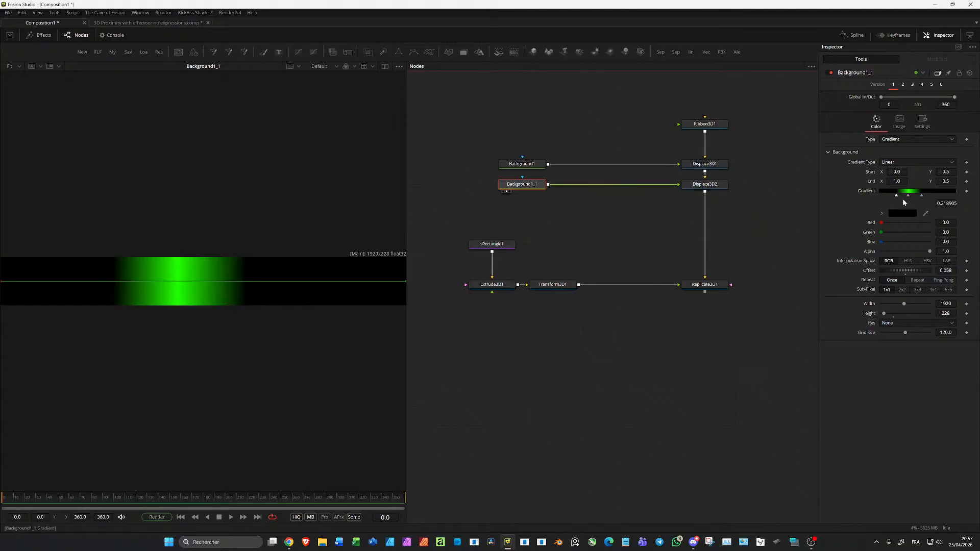
drag(908, 195, 735, 234)
click(689, 292)
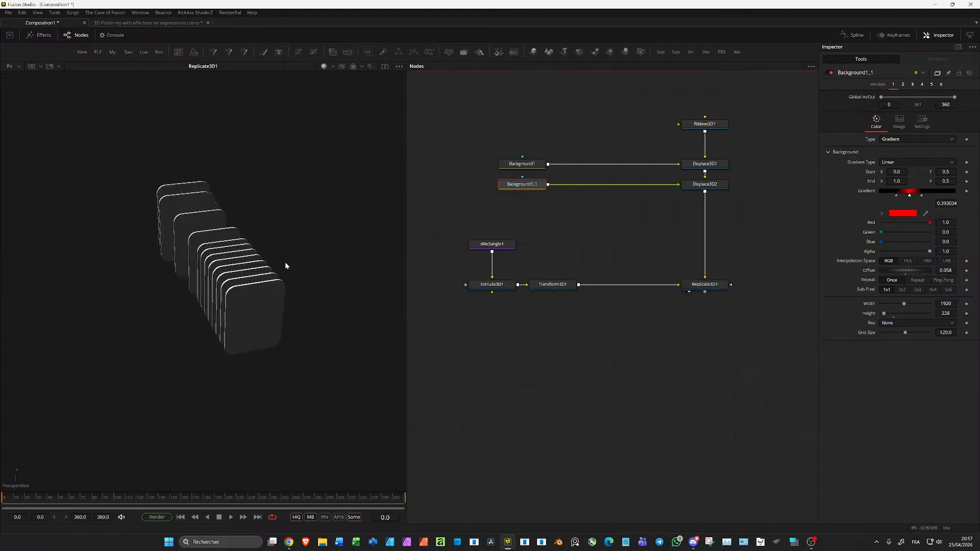
- Set the Displace3D2 node's displacement channel to RGB
drag(376, 257, 311, 261)
click(704, 184)
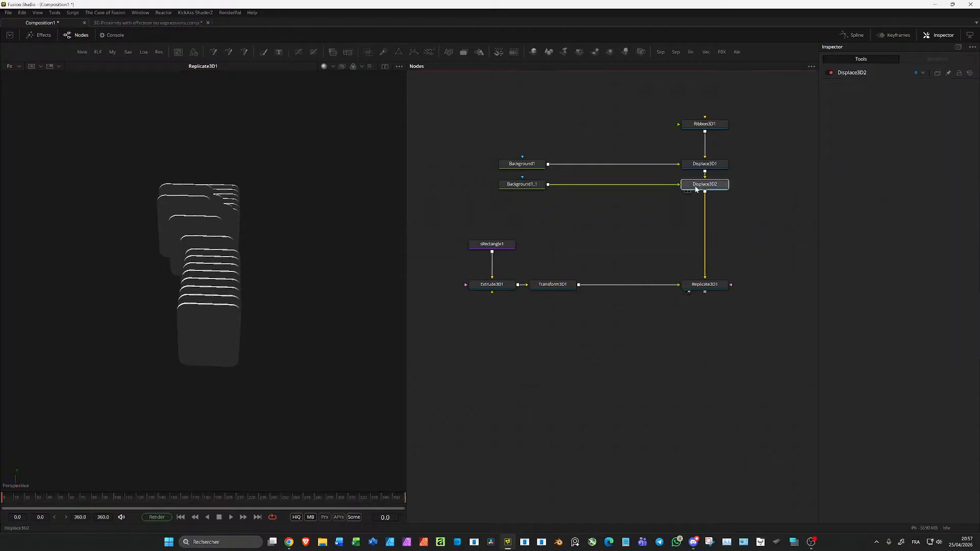
click(899, 107)
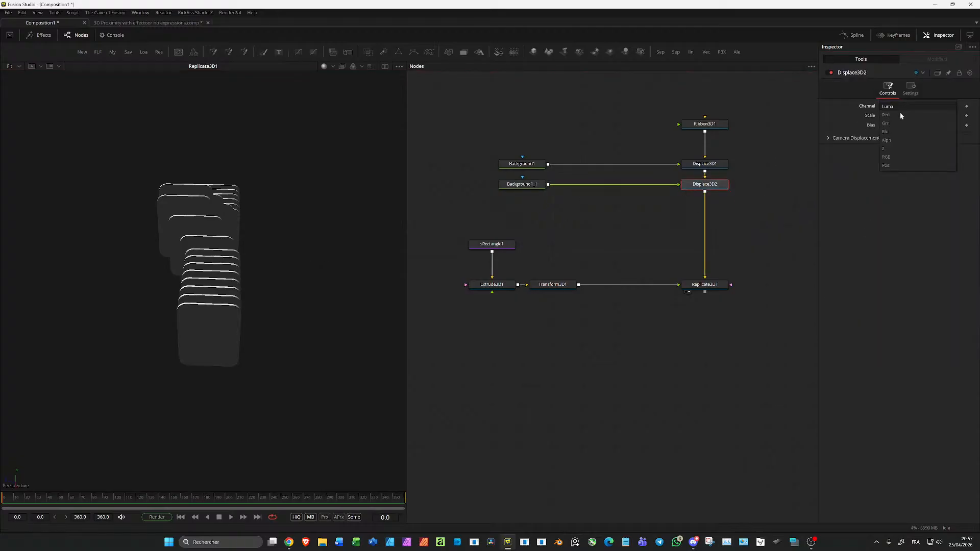
click(889, 157)
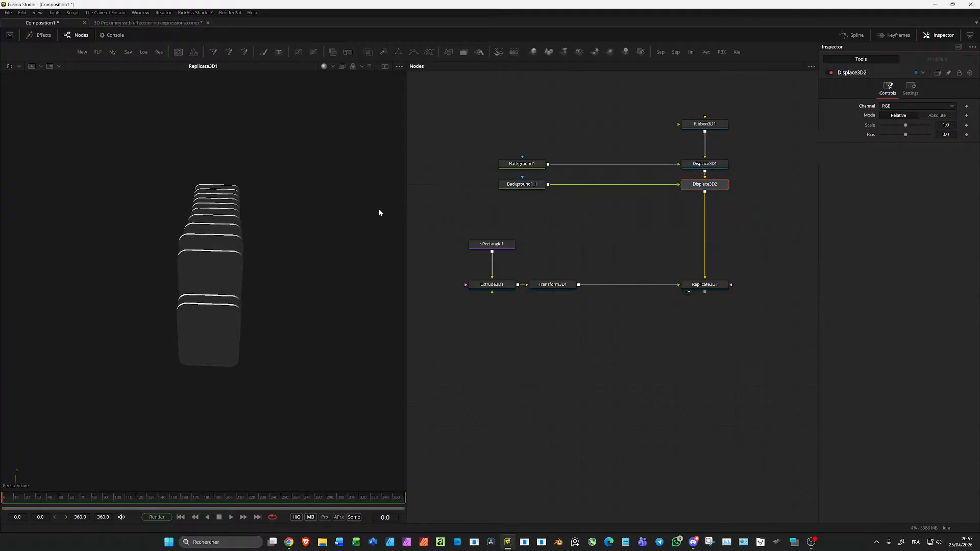
- Show Displace3D2 in the viewer and recolour Background1_1's middle gradient stop to pure blue
click(522, 185)
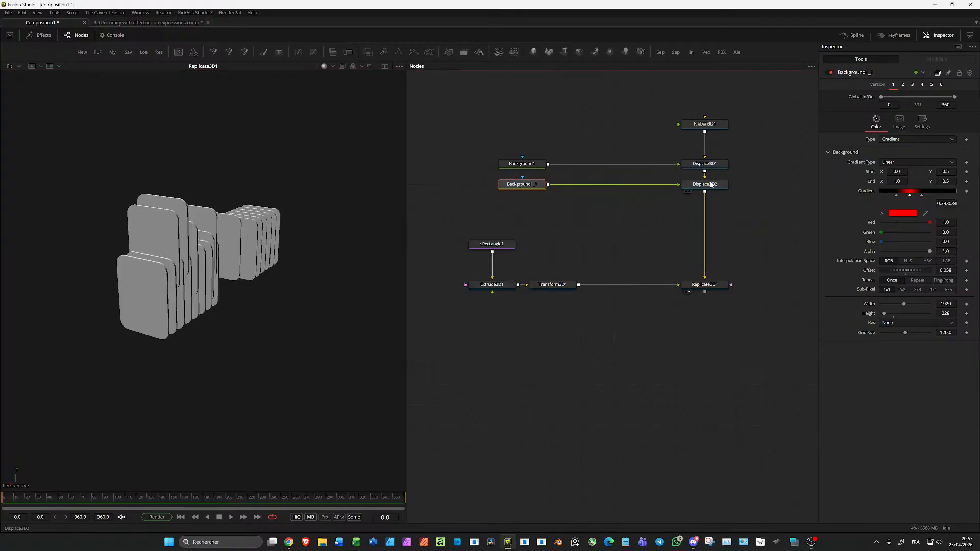
click(689, 192)
drag(365, 219, 347, 234)
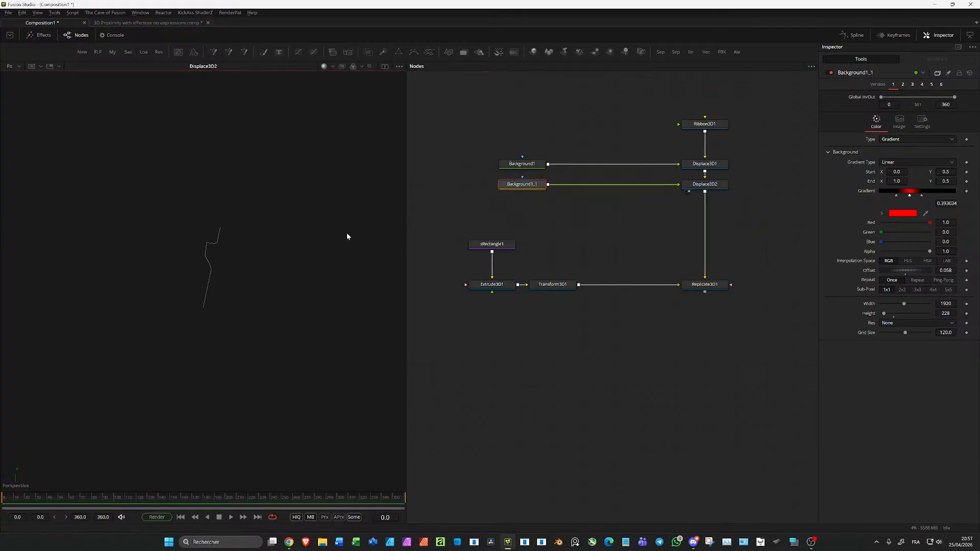
drag(637, 200, 357, 236)
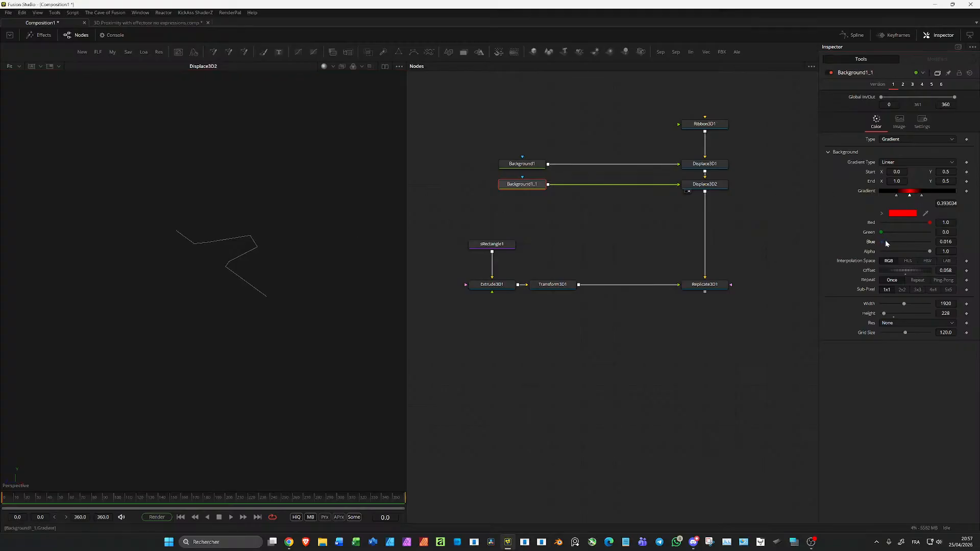
drag(882, 242, 845, 225)
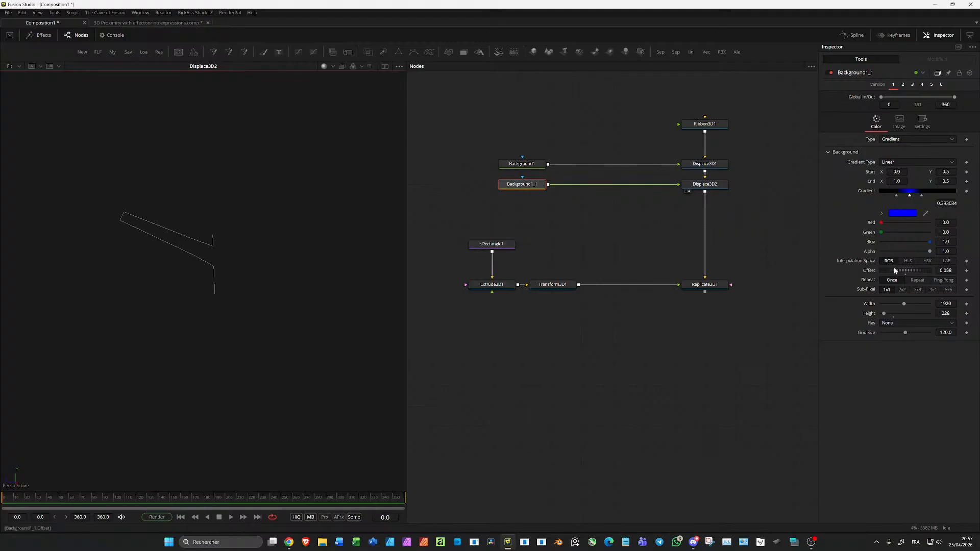
- Set Background1_1's gradient offset to about 0.355 and lower Displace3D2's scale while viewing Replicate3D1
drag(897, 271, 909, 271)
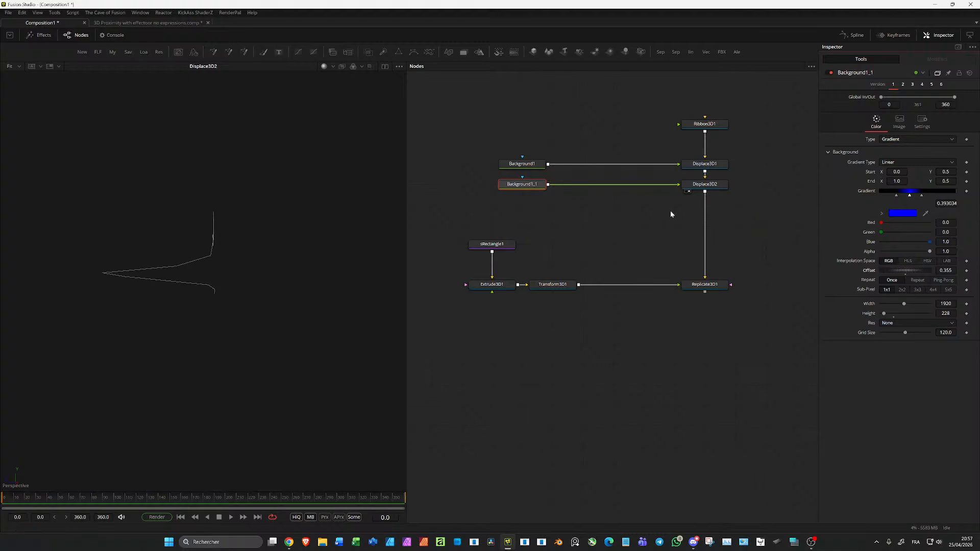
drag(710, 282, 341, 256)
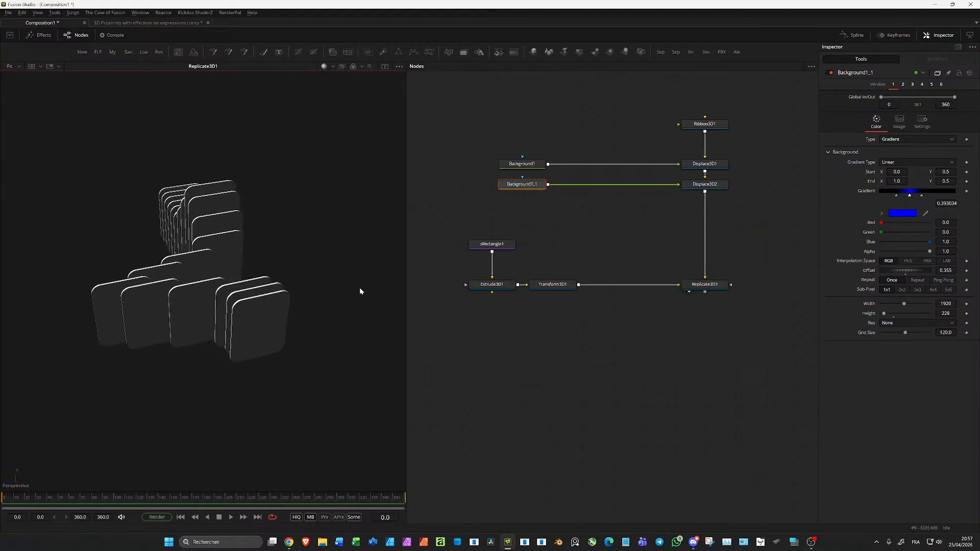
click(717, 184)
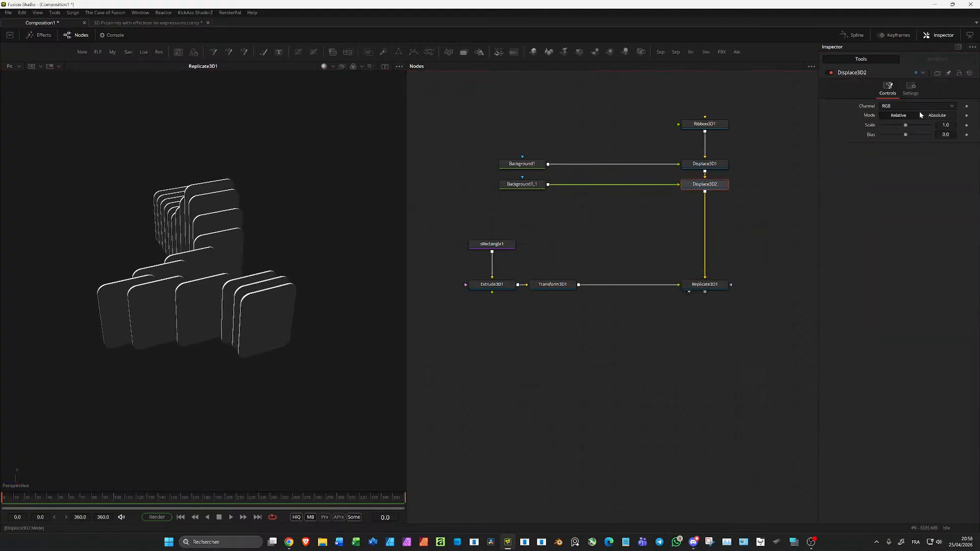
drag(906, 124, 892, 129)
- Add a green stop at about 0.766 to Background1_1's gradient, with a black stop just beyond it
click(523, 185)
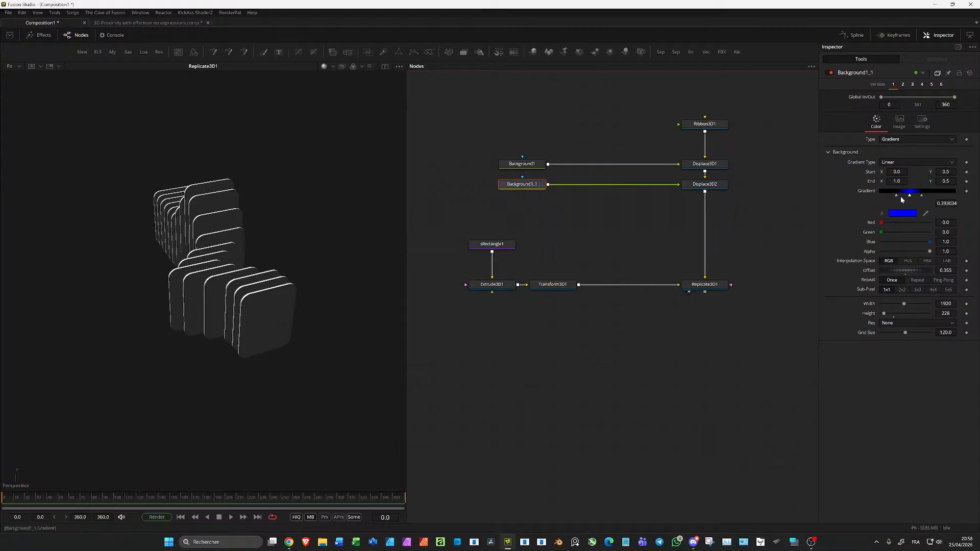
click(931, 196)
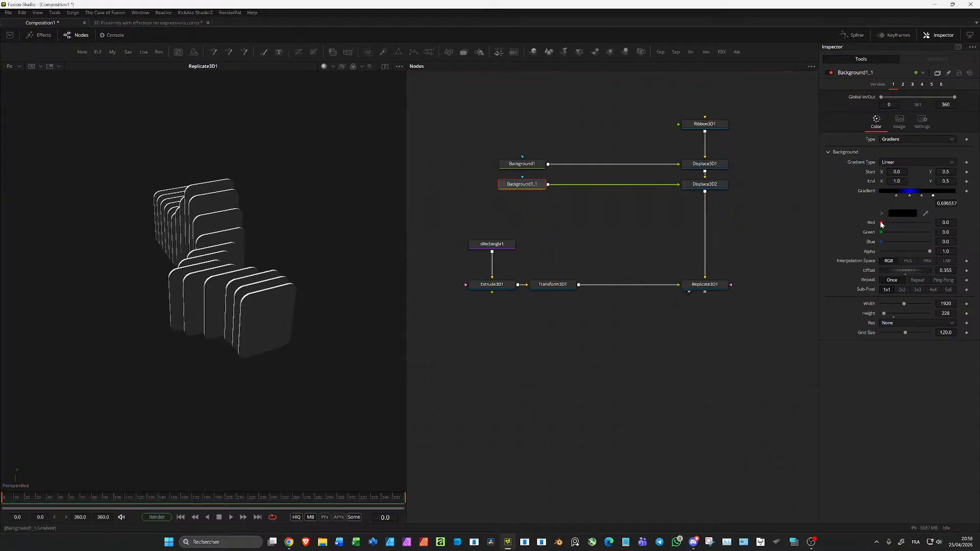
mouse_move(882, 223)
mouse_down()
mouse_move(899, 234)
mouse_move(890, 232)
mouse_up()
click(944, 196)
click(934, 196)
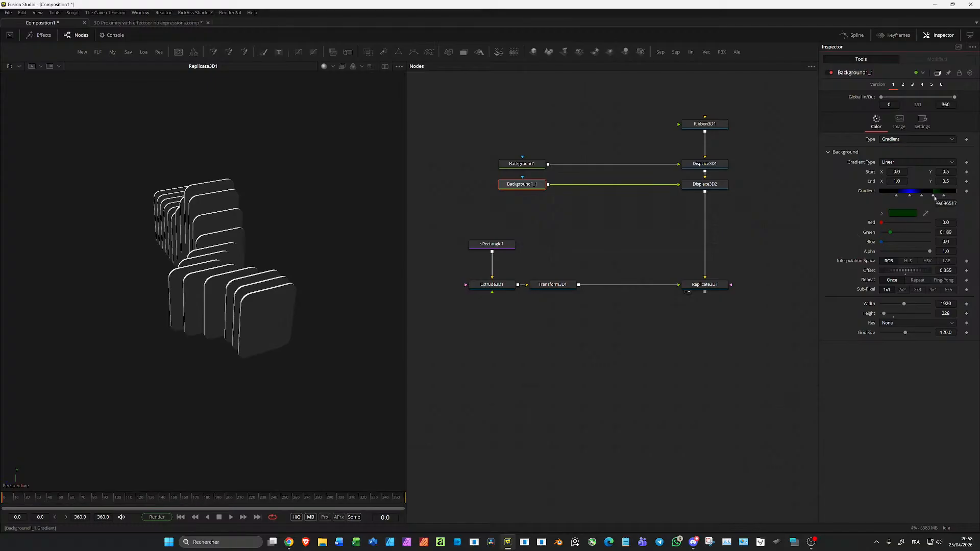
drag(934, 198, 938, 197)
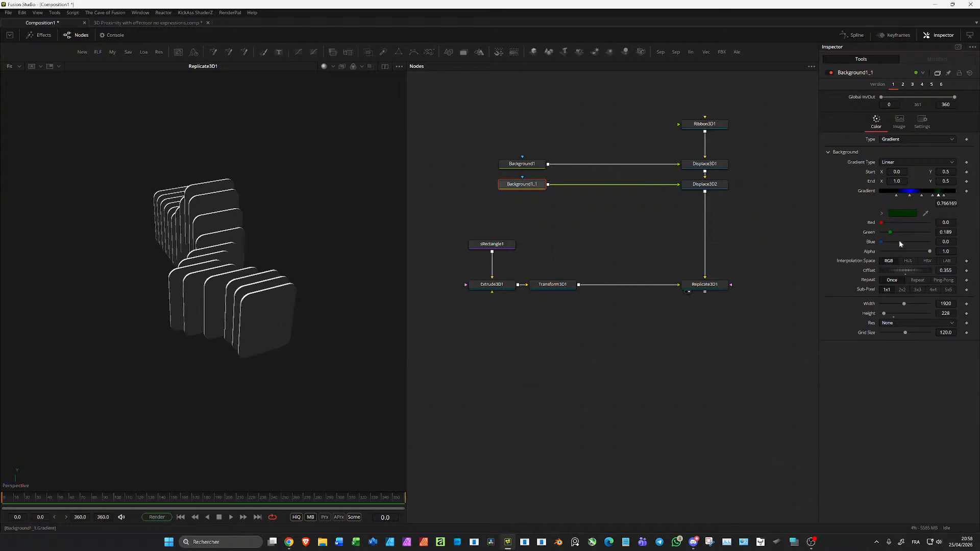
drag(892, 233, 901, 232)
- Add a black stop at about 0.104 and a pure blue stop at 0.0 to Background1_1's gradient
click(887, 195)
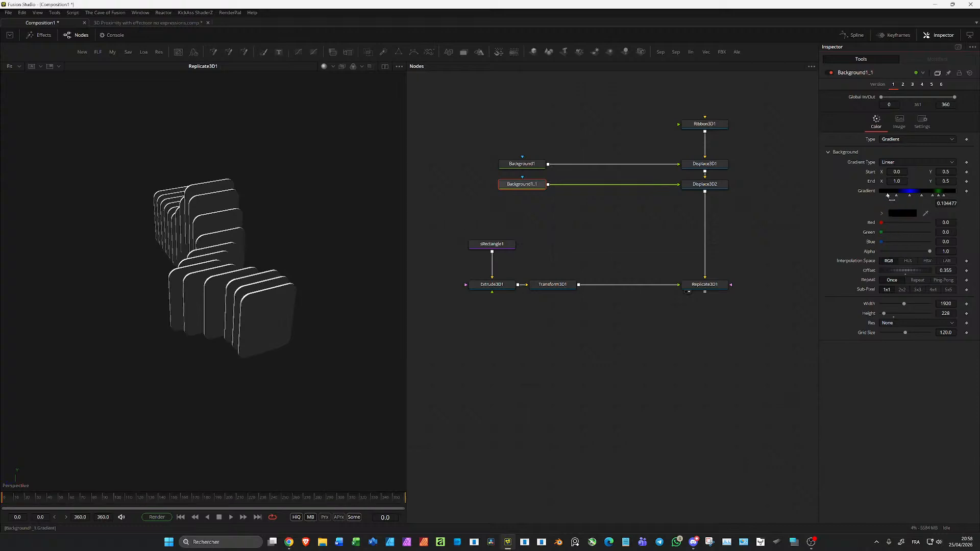
click(880, 192)
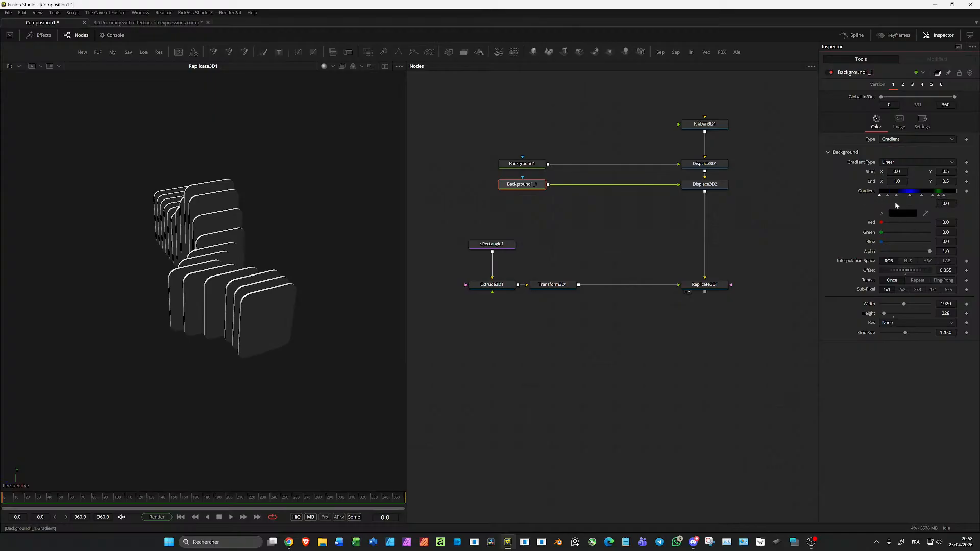
drag(880, 243, 926, 241)
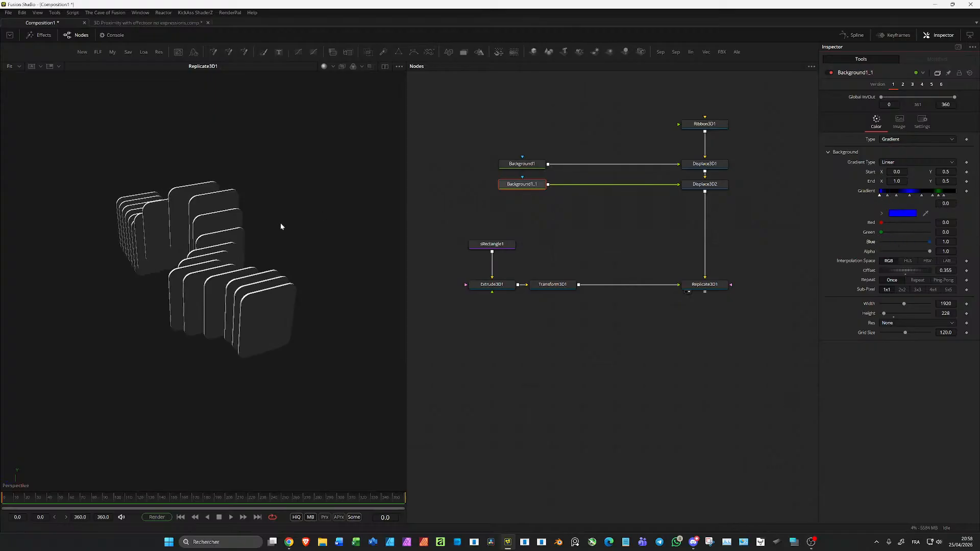
drag(302, 233, 284, 258)
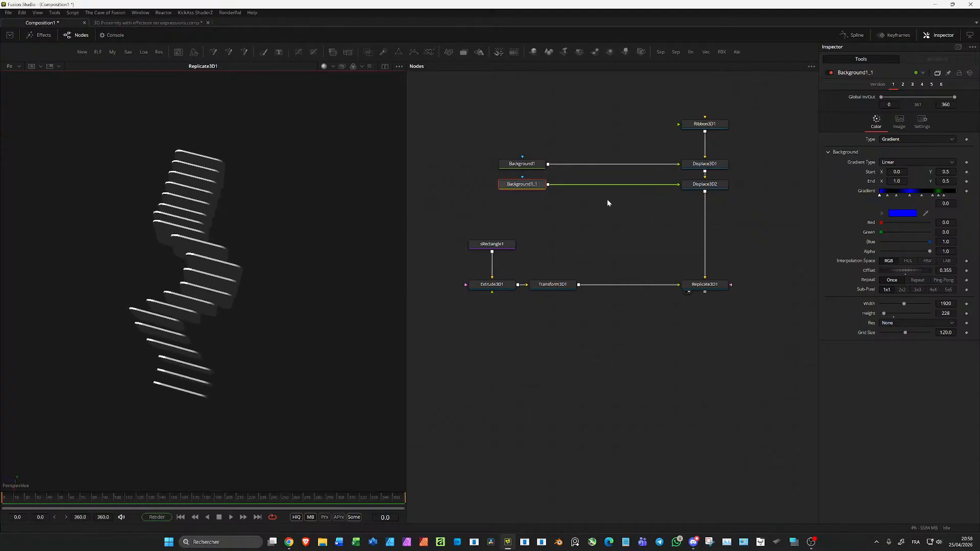
- Compare the displaced line from Displace3D2 with the original Ribbon3D1 line in the viewer
click(688, 190)
drag(266, 245, 382, 185)
click(689, 132)
drag(669, 185, 676, 185)
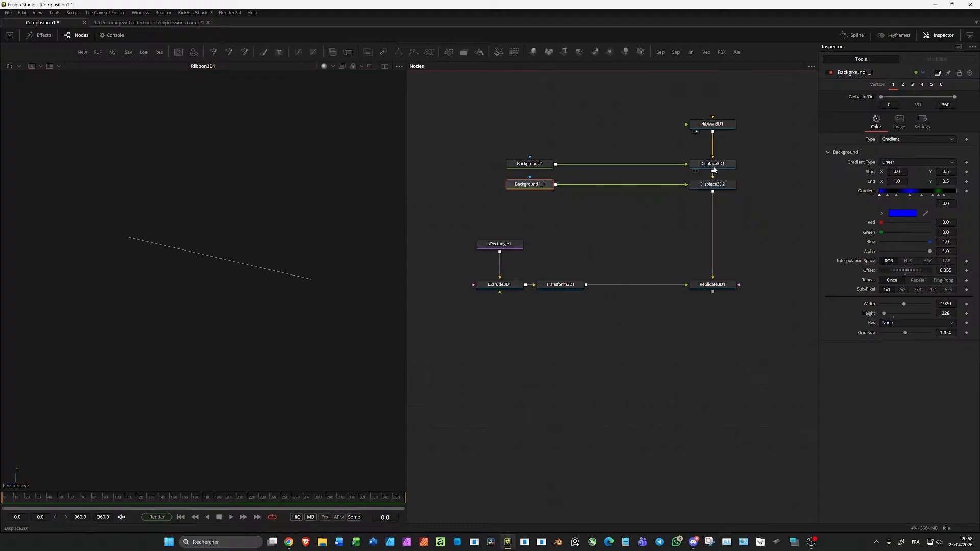
- Toggle Displace3D1 off and on while viewing Displace3D2 to compare each displacement's effect on the line
click(709, 164)
key(ctrl+p)
click(696, 192)
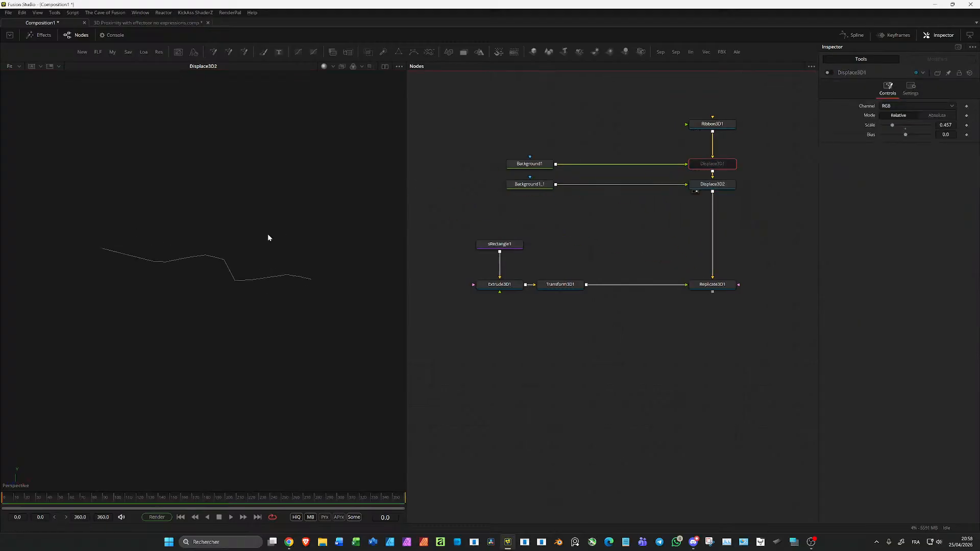
drag(268, 234, 221, 253)
click(707, 167)
key(ctrl+p)
key(ctrl+p)
key(ctrl+p)
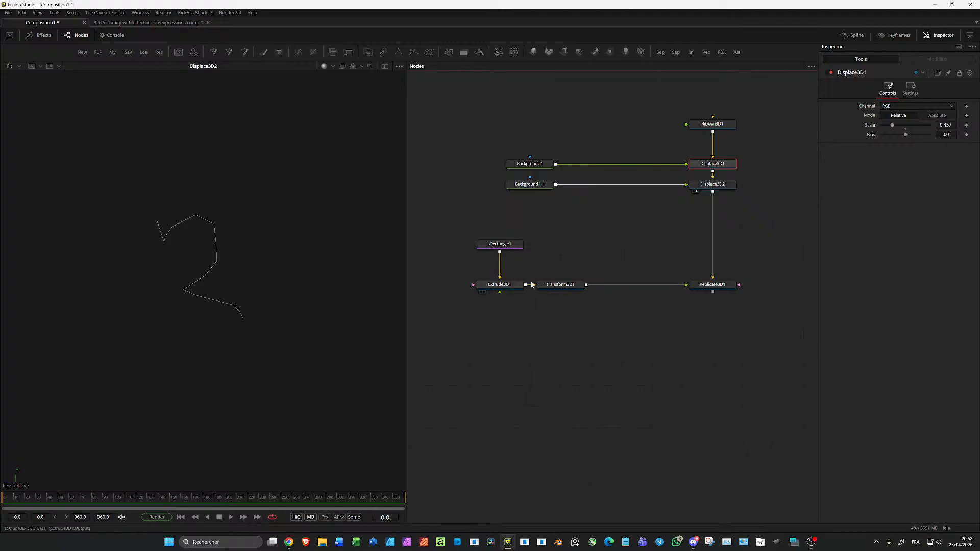
- Add the expression time to Background1's gradient offset and briefly play the animation on Replicate3D1
click(531, 163)
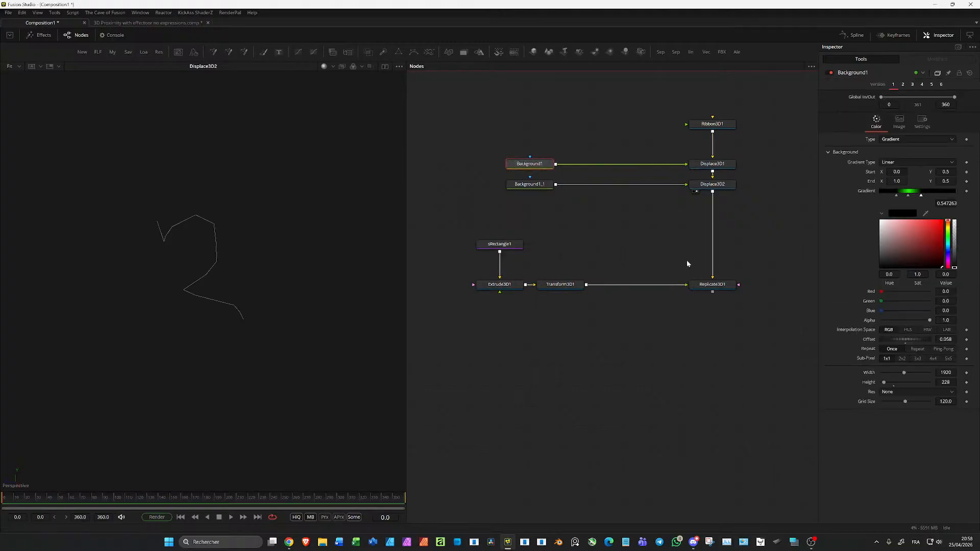
click(696, 292)
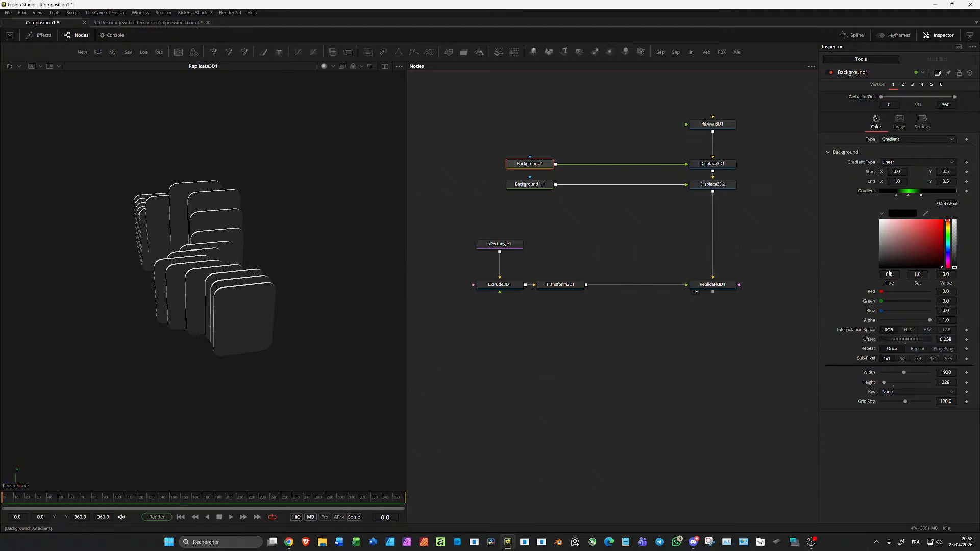
right_click(874, 341)
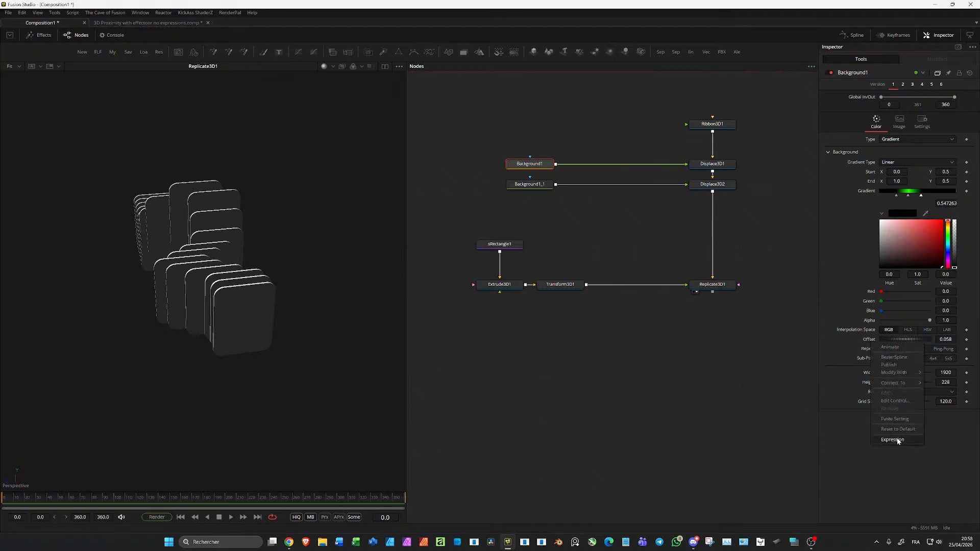
click(892, 440)
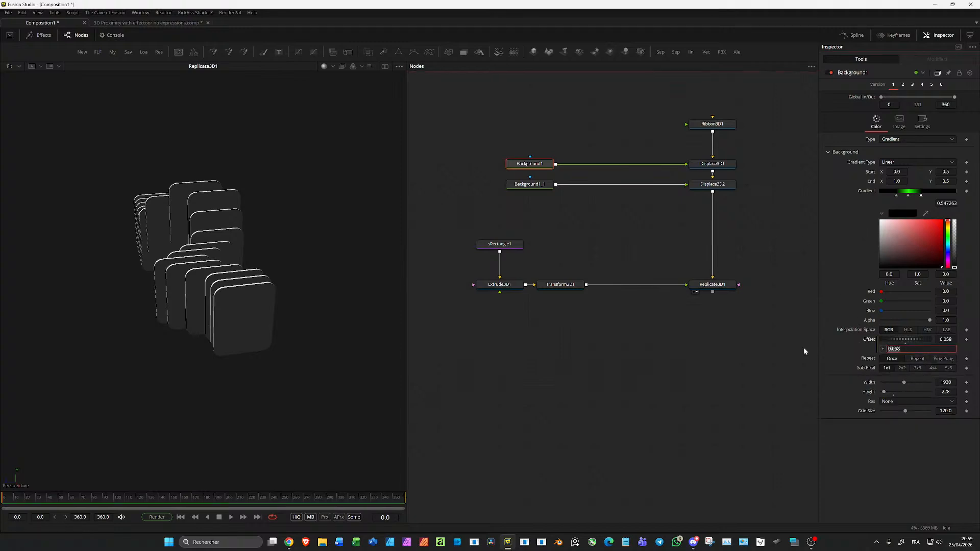
text(time)
key(Tab)
click(475, 329)
key(space)
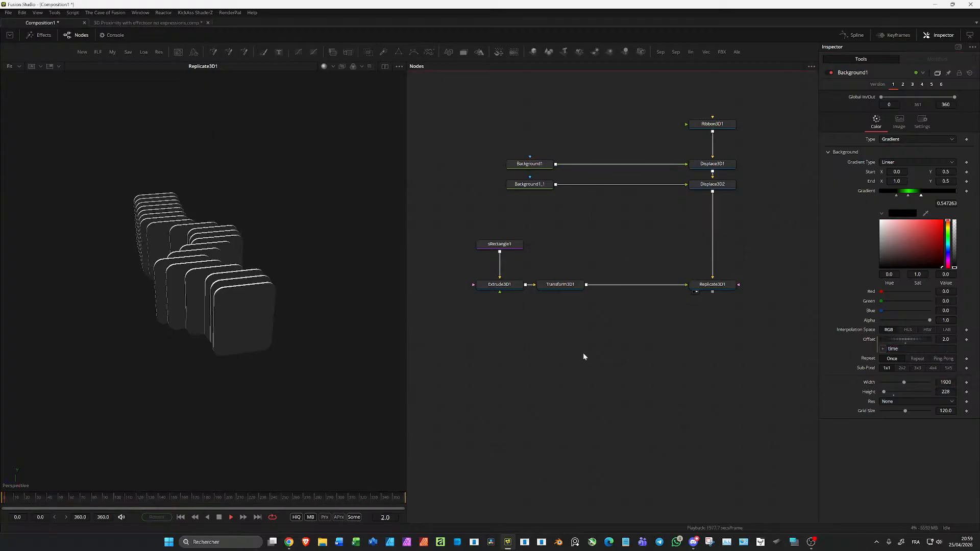
key(space)
- Set Background1's gradient repeat mode to Repeat and play the animation while viewing the replicated panels from another angle
click(911, 359)
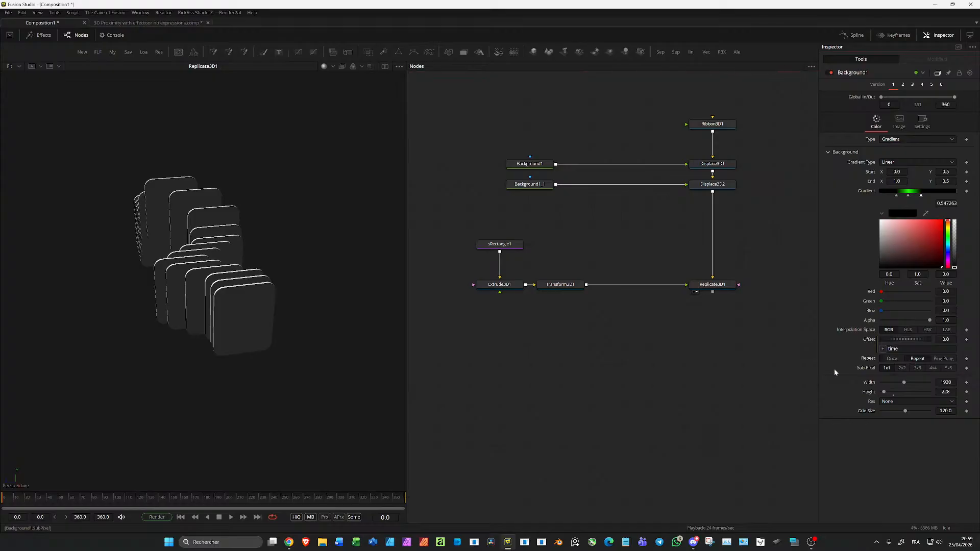
key(space)
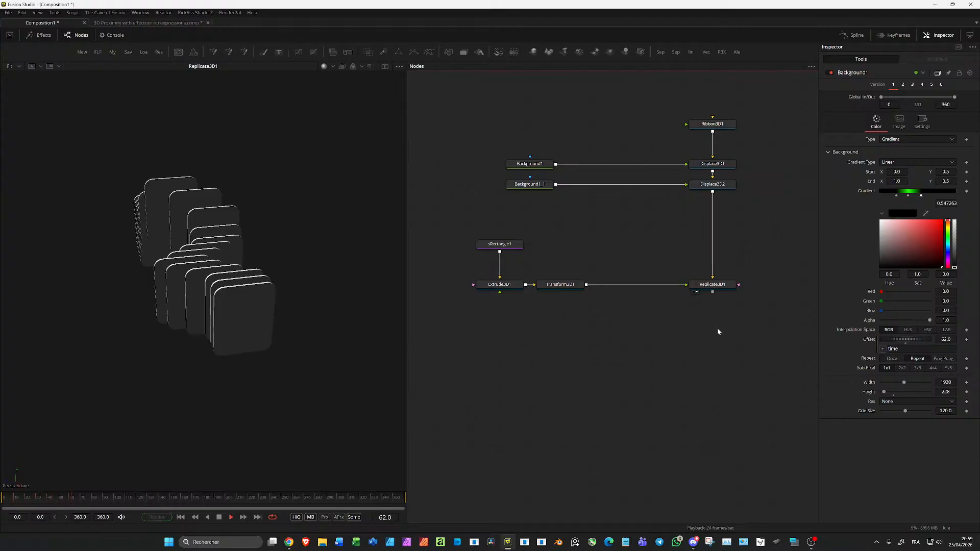
click(712, 284)
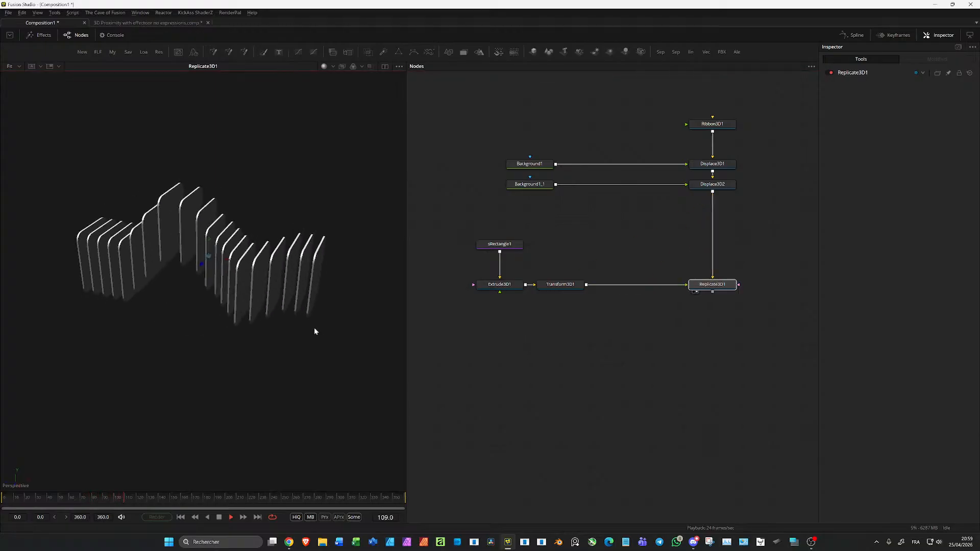
click(713, 163)
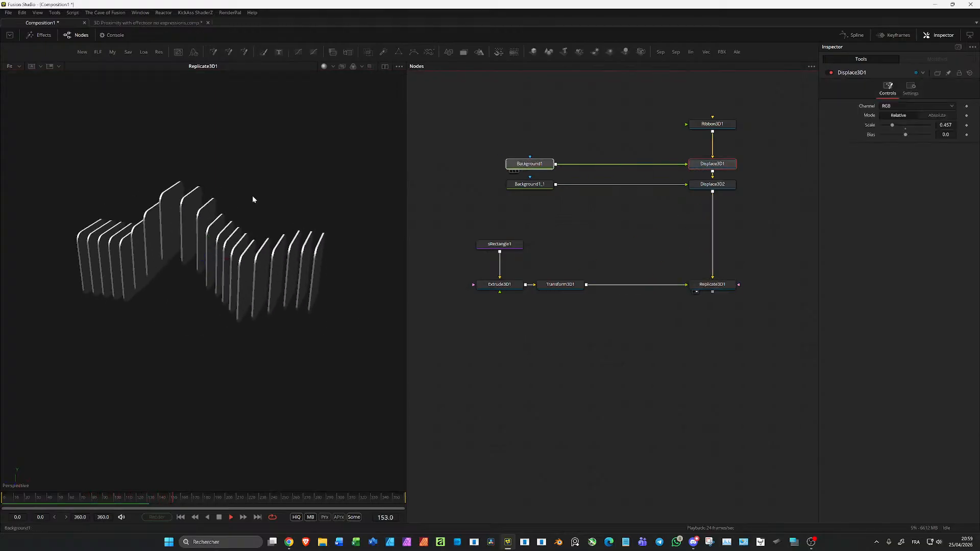
drag(252, 196, 255, 197)
key(space)
- Show Background1 in the viewer, change its offset expression to time/50, and play the animation from frame 0
click(531, 164)
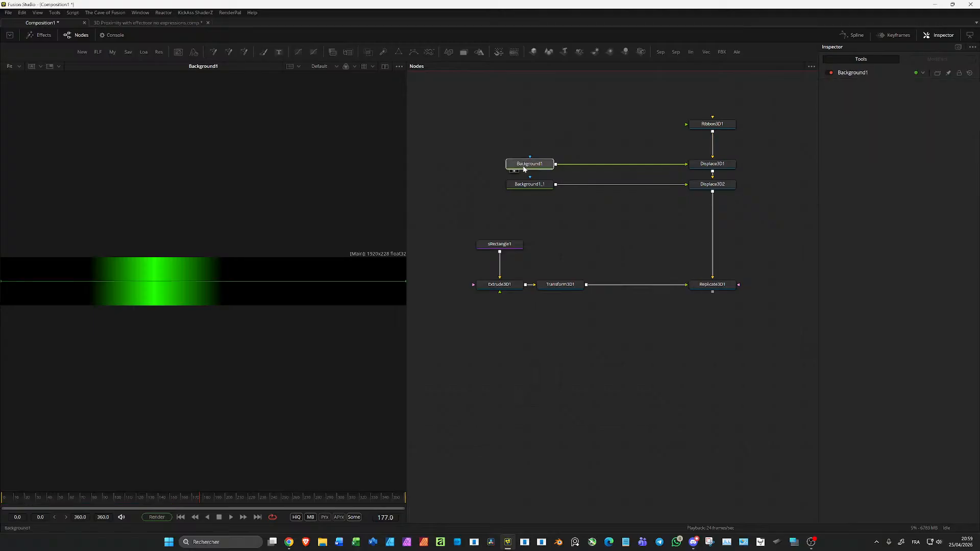
click(891, 349)
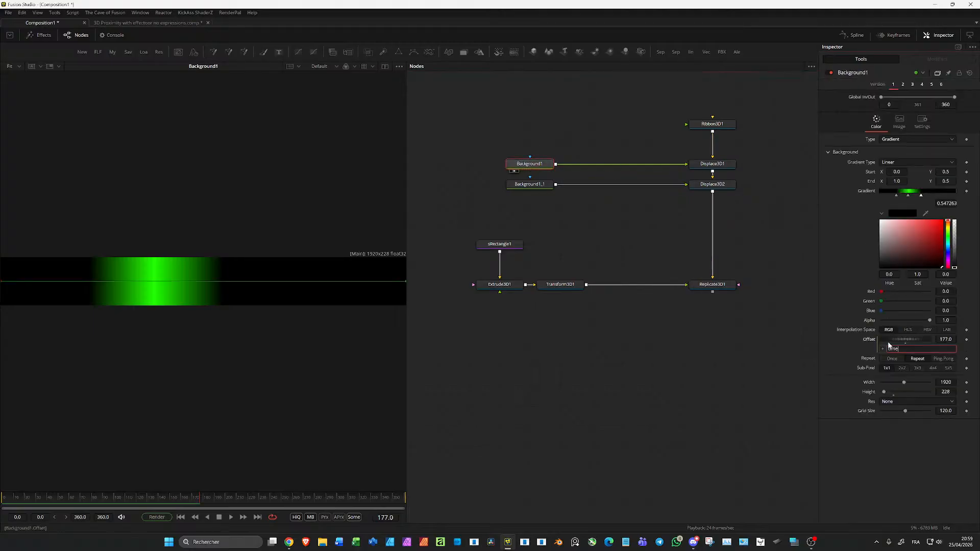
text(/50)
key(Tab)
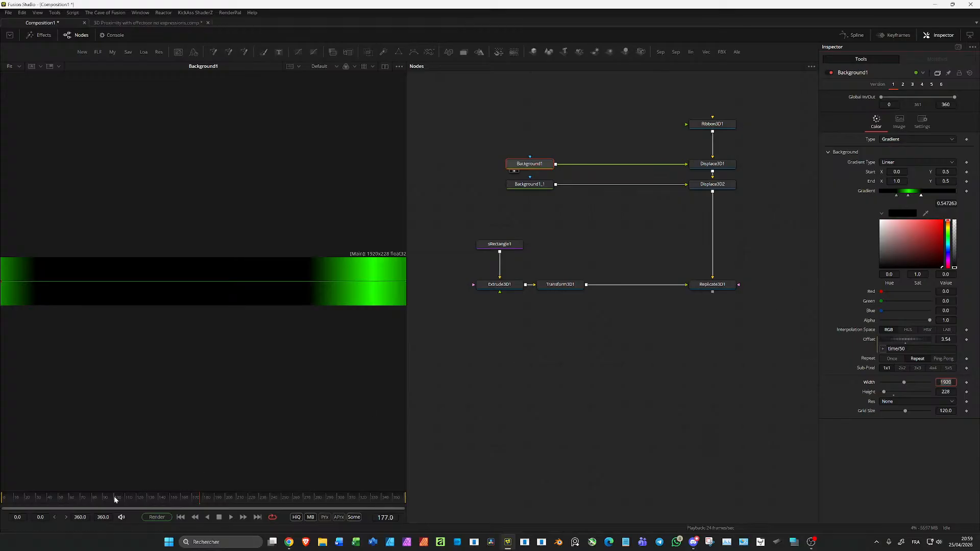
drag(114, 497, 1, 484)
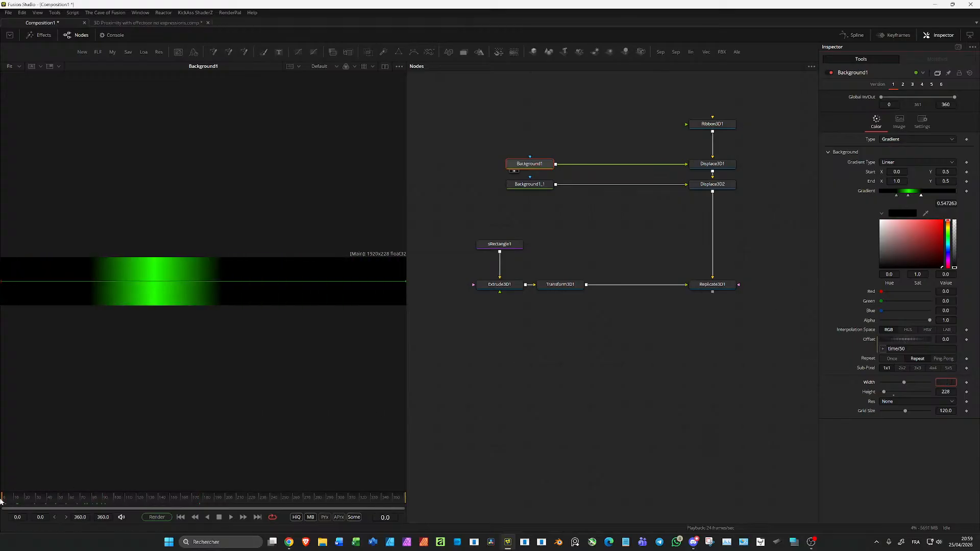
key(space)
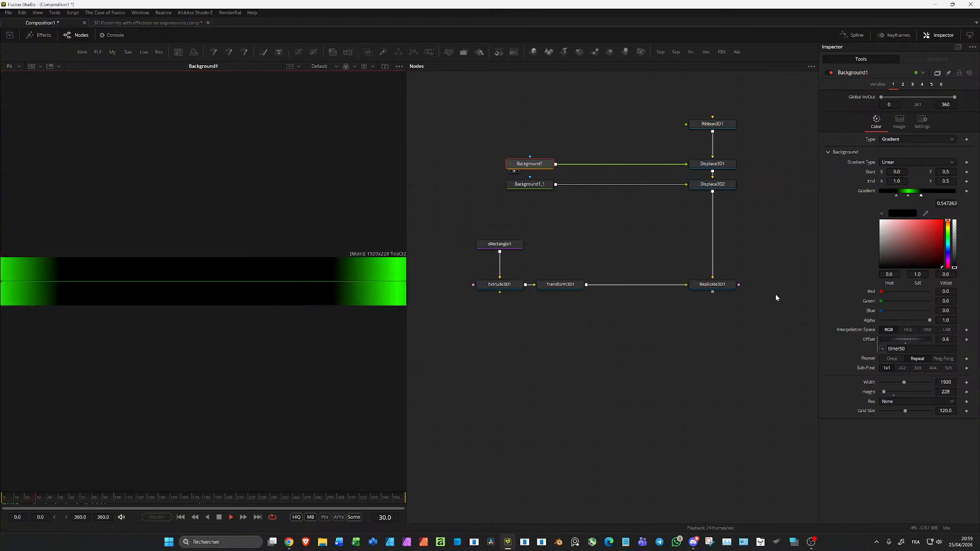
- Show Replicate3D1 in the viewer and move it with Transform3D1, Extrude3D1 and sRectangle1 further down the node graph
drag(712, 285, 307, 296)
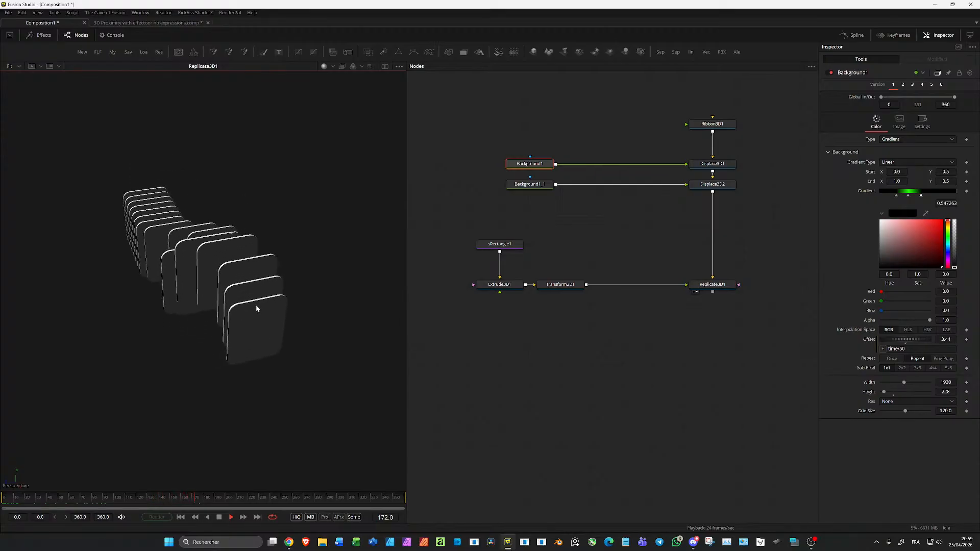
drag(713, 343, 572, 267)
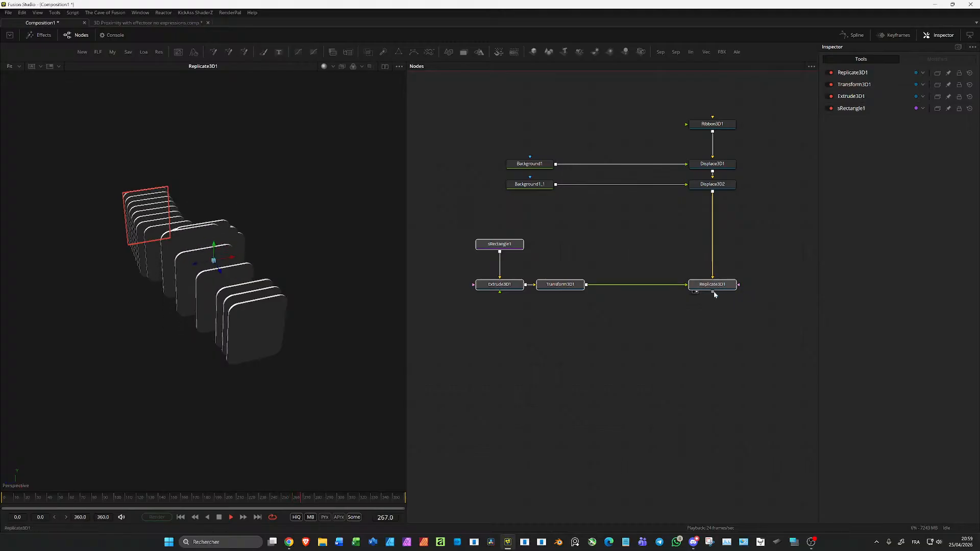
drag(713, 286, 727, 349)
click(707, 348)
scroll(695, 339, down, 3)
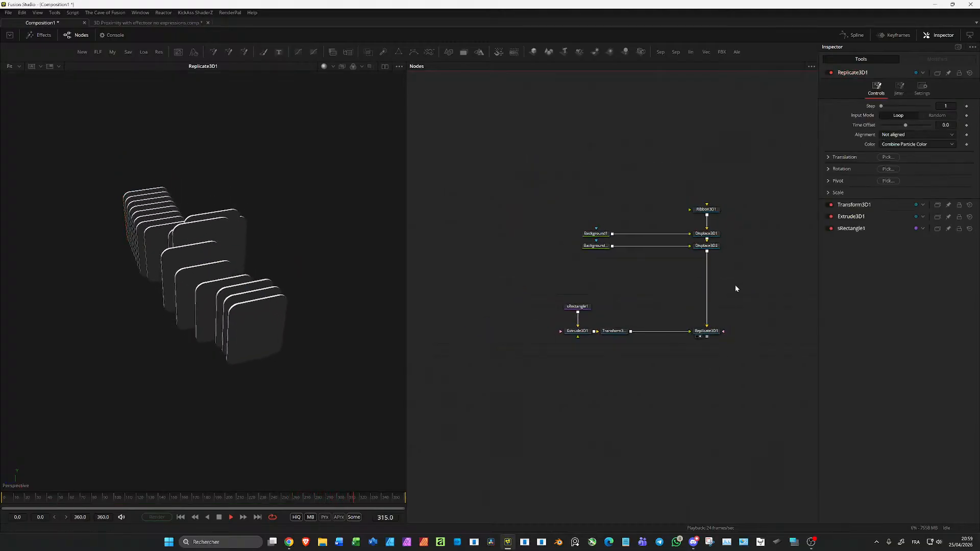
- Stop the playback and return to frame 0, with an empty area of the node graph in view
drag(763, 281, 587, 287)
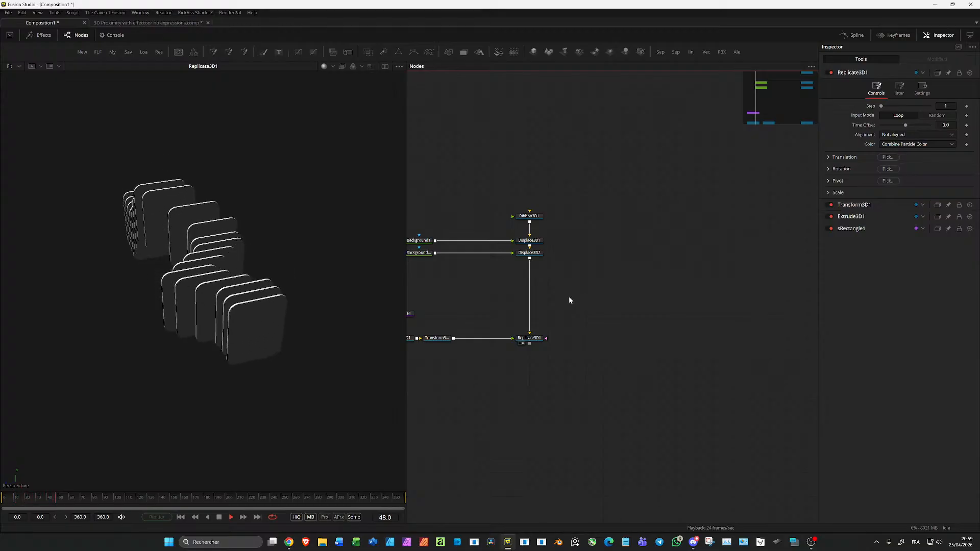
drag(660, 228, 582, 208)
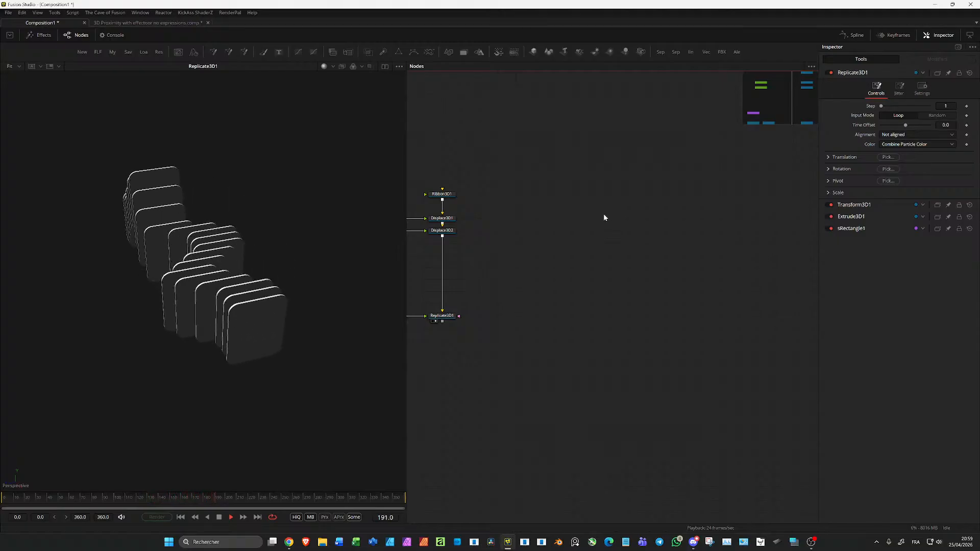
key(space)
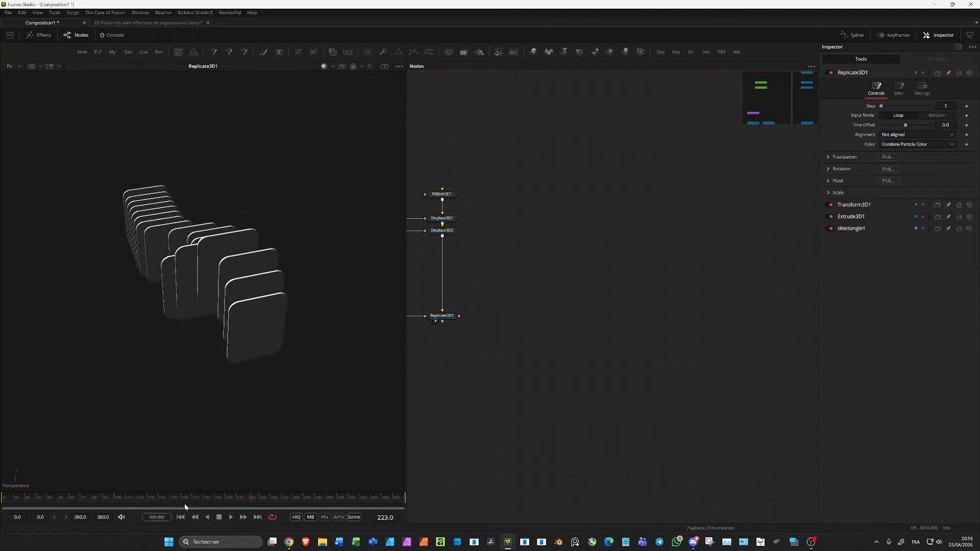
click(180, 517)
- Add a Text node in the empty graph area, show it in the viewer and enter the text fhgnjdghn,dghn,dg
key(t)
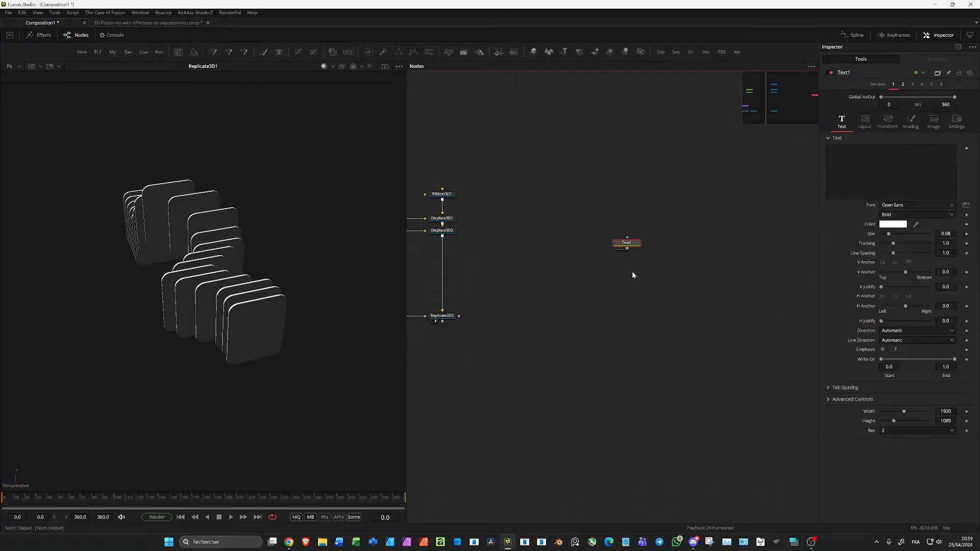
drag(635, 245, 385, 228)
text(fhgnjdghn,dghn,dg)
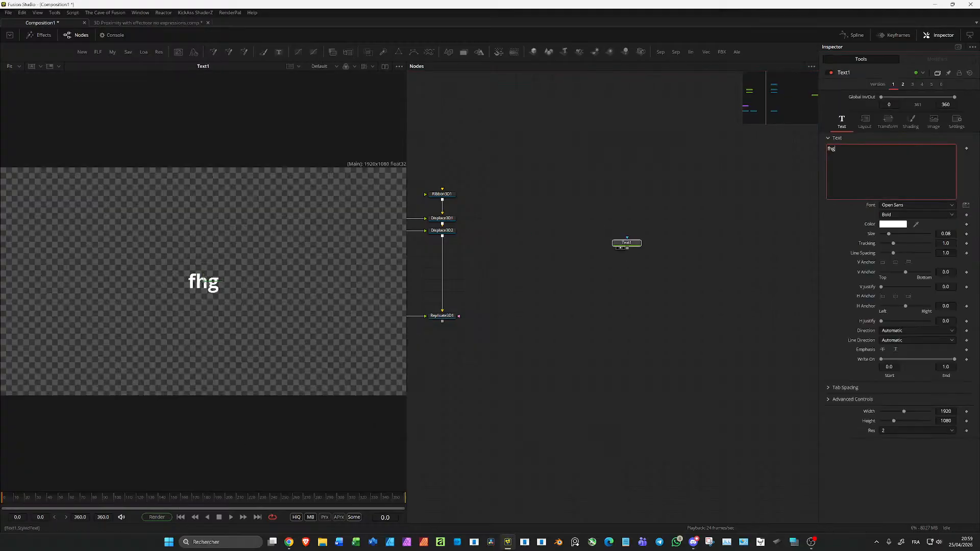
- Add a Transform node after Text1 and show it in the viewer
click(627, 244)
key(t)
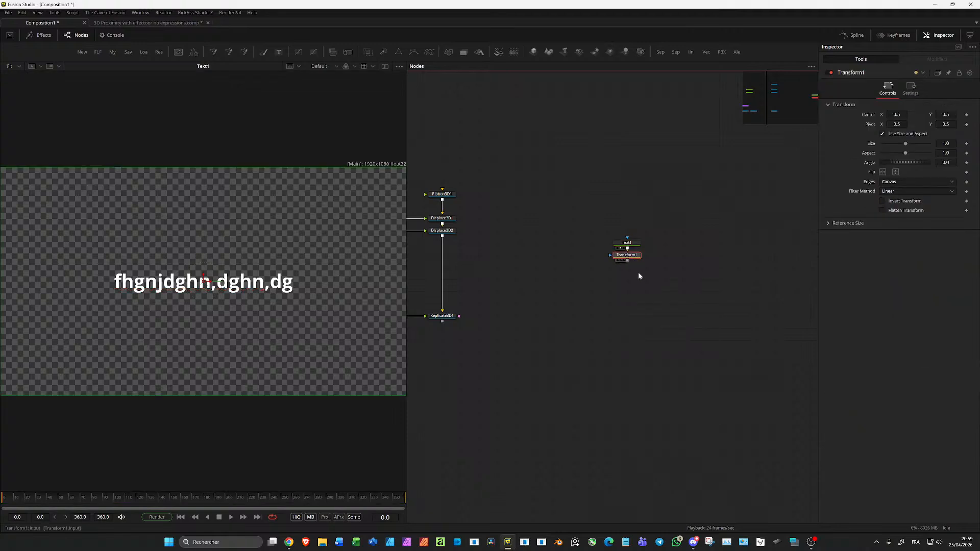
drag(638, 272, 635, 250)
scroll(624, 263, up, 3)
scroll(661, 275, up, 3)
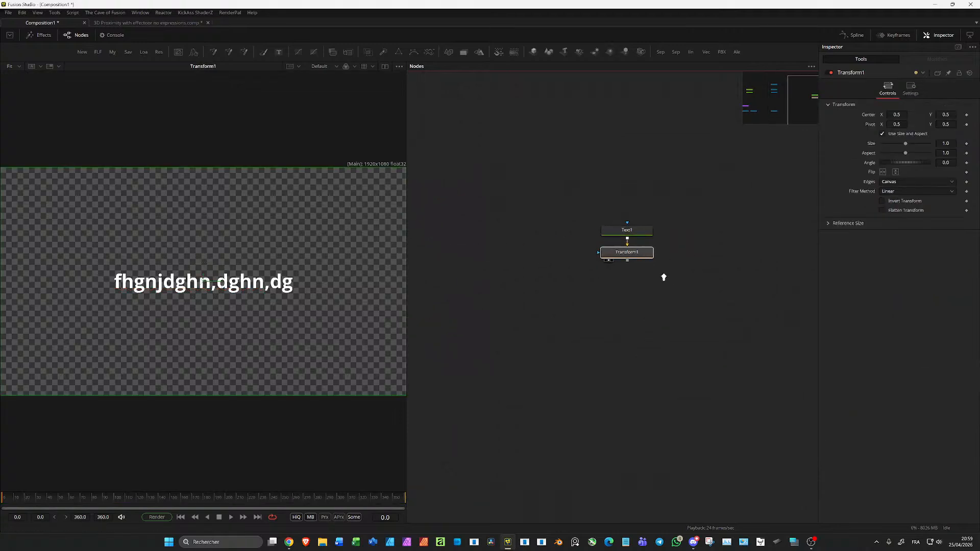
key(1)
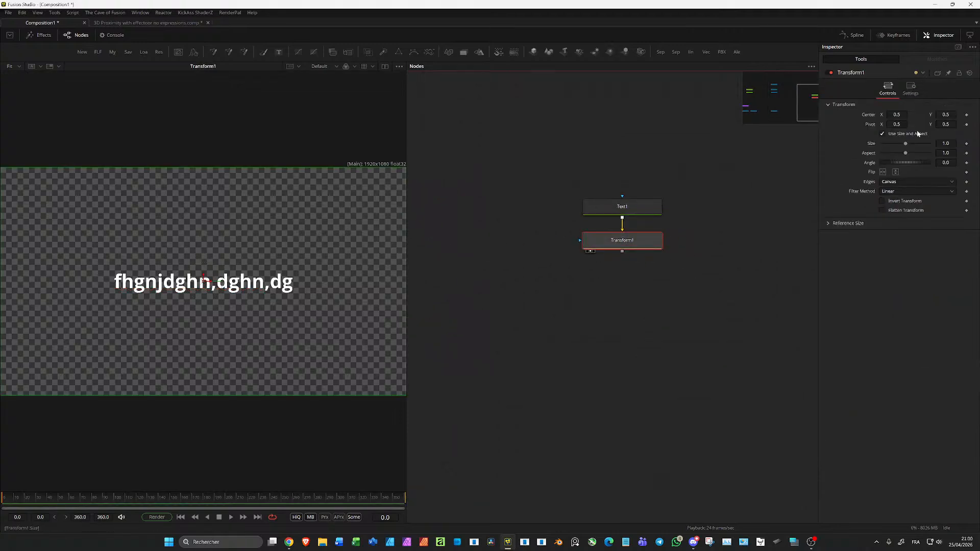
- Reduce Transform1's size to about 0.61, modify the Size parameter with a Probe and open the modifier's settings
drag(906, 145, 880, 145)
right_click(881, 145)
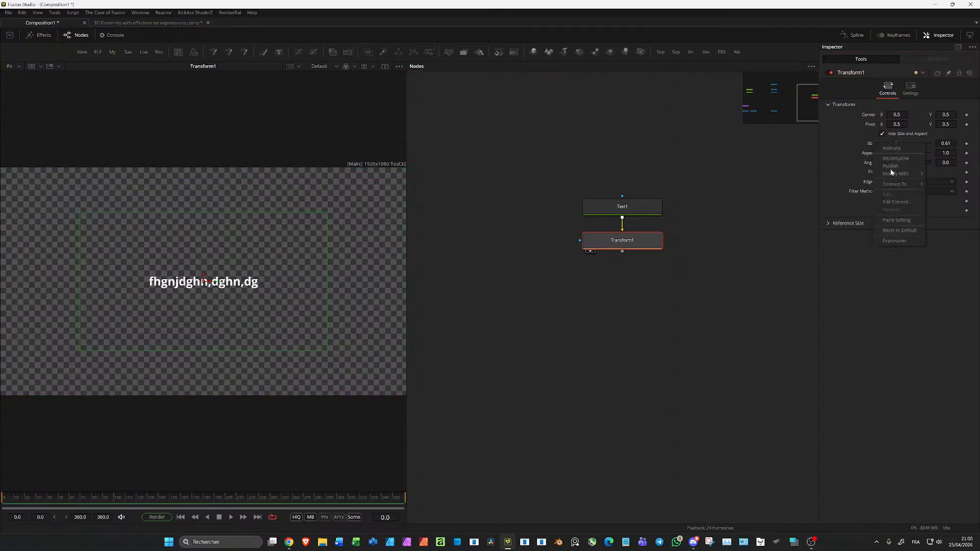
mouse_move(898, 173)
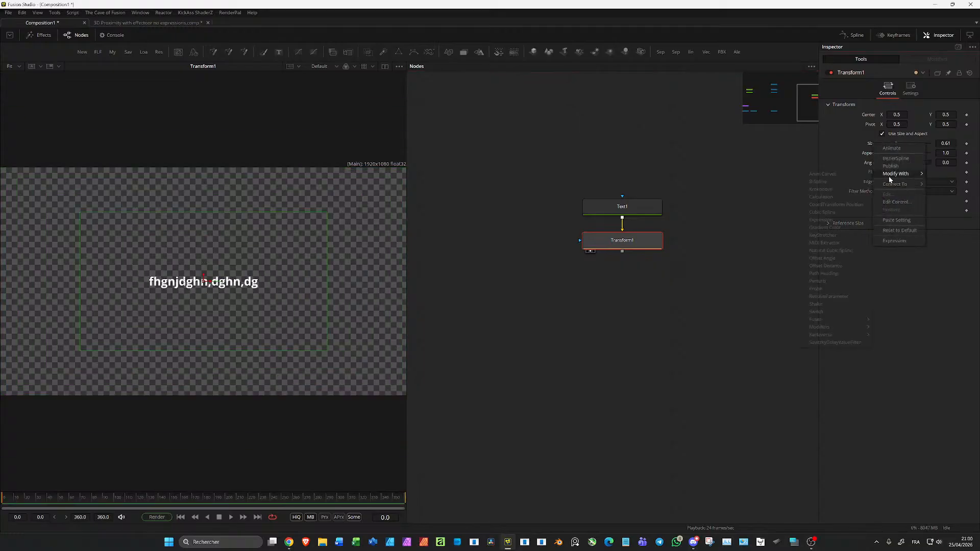
click(828, 289)
click(921, 58)
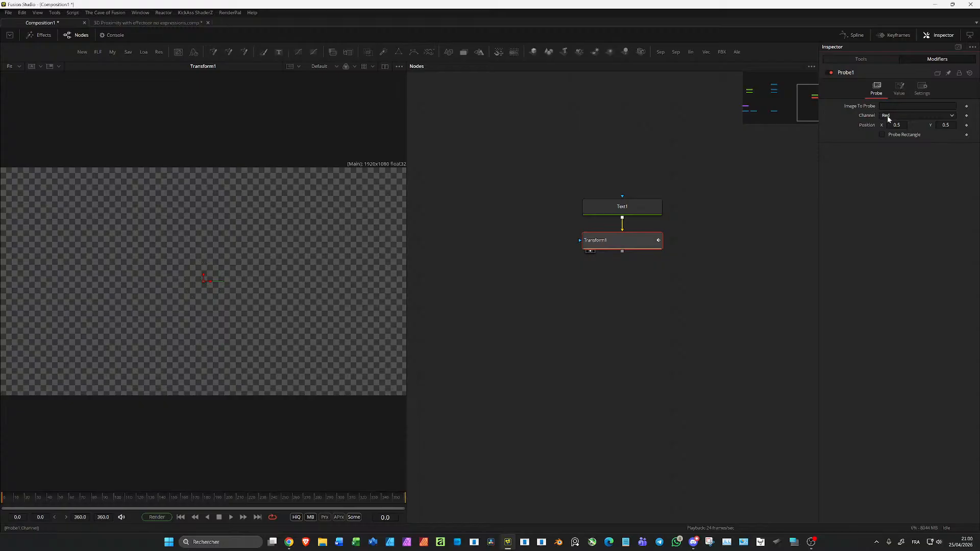
- Add a Background node, show it in the viewer and give it a black-white-black gradient narrowed around the middle
click(488, 330)
key(ctrl+v)
key(1)
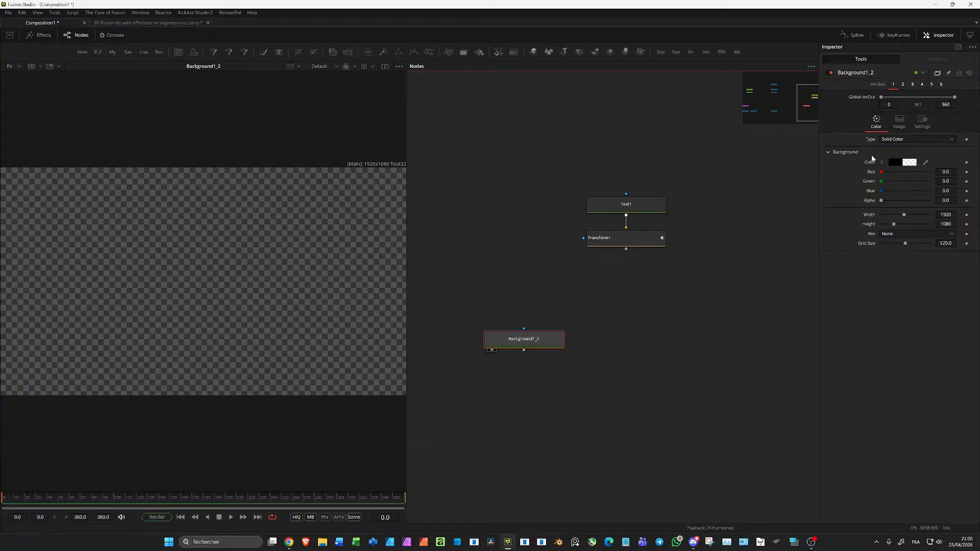
click(898, 139)
click(886, 172)
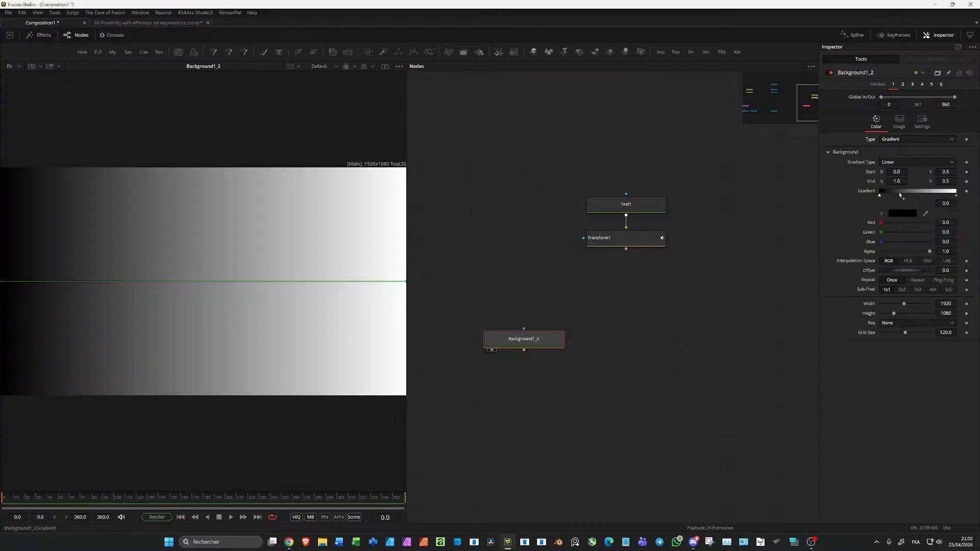
drag(956, 194, 905, 195)
click(932, 195)
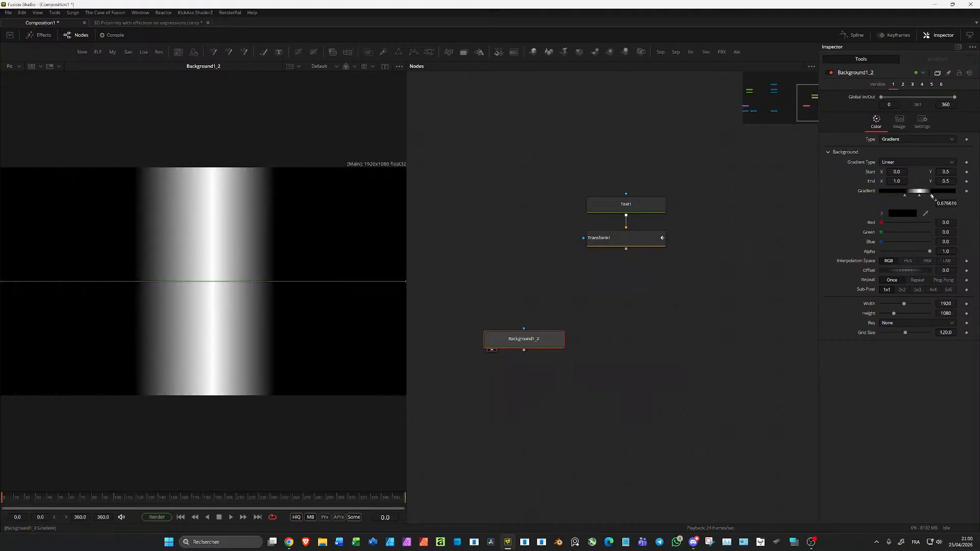
- Make Background1_2's gradient vertical with its start at X 0.5, Y 1 and its end at X 0.5, Y 0
click(899, 172)
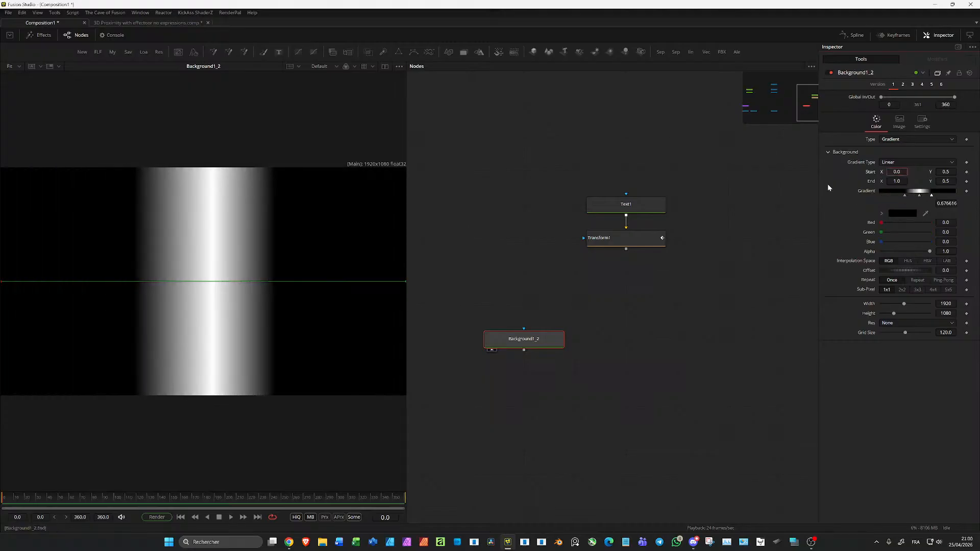
text(0.5)
key(Tab)
text(1)
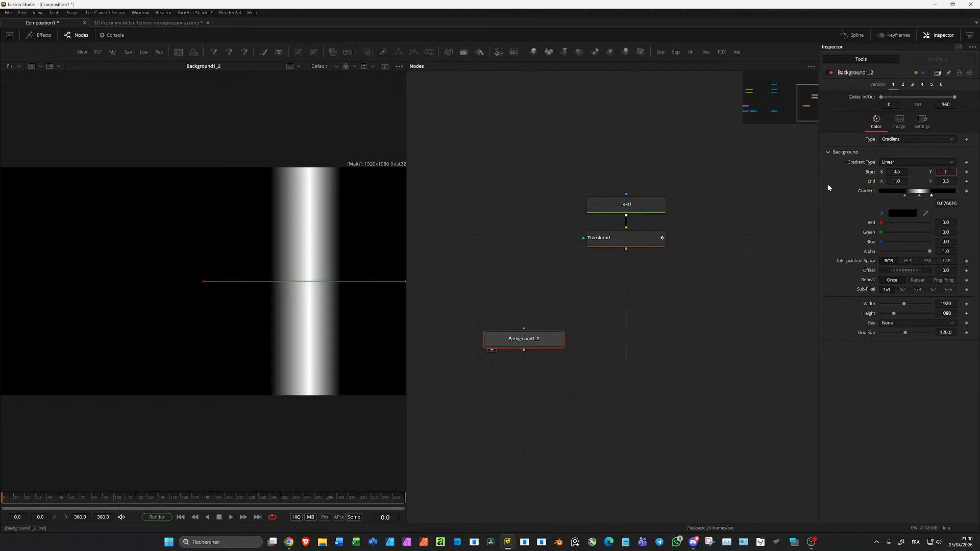
key(Tab)
text(0.5)
key(Tab)
text(0)
key(Tab)
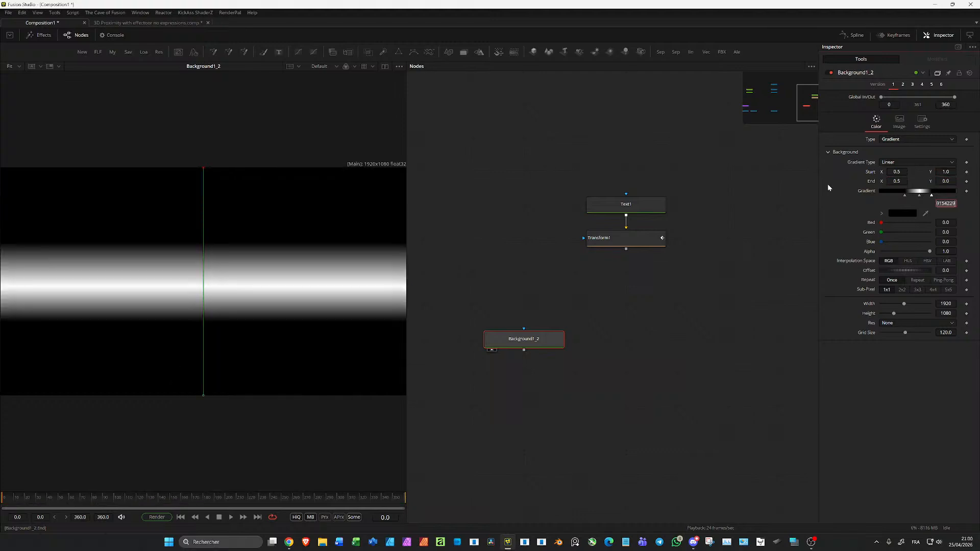
- Assign Background1_2 as the image probed by Transform1's Probe modifier and set its channel to Alpha
click(623, 244)
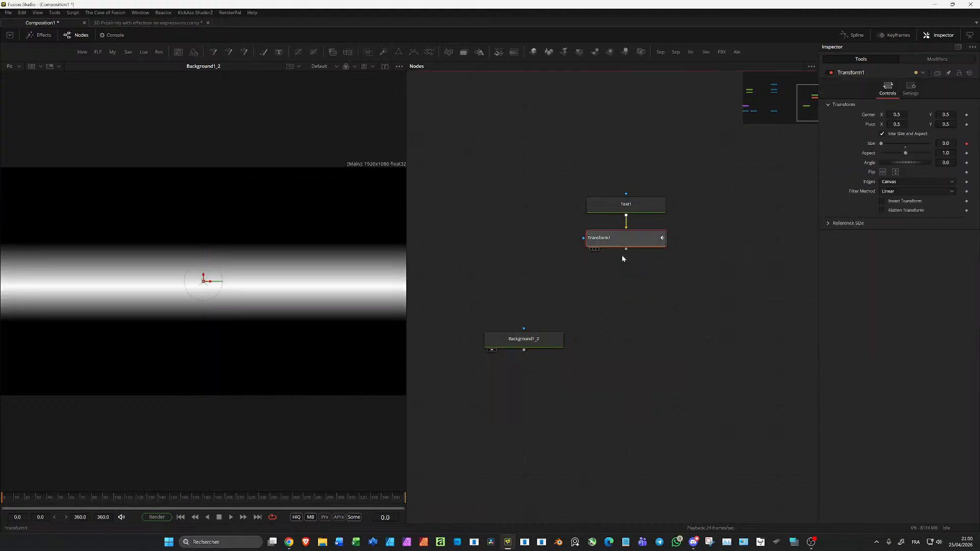
click(940, 60)
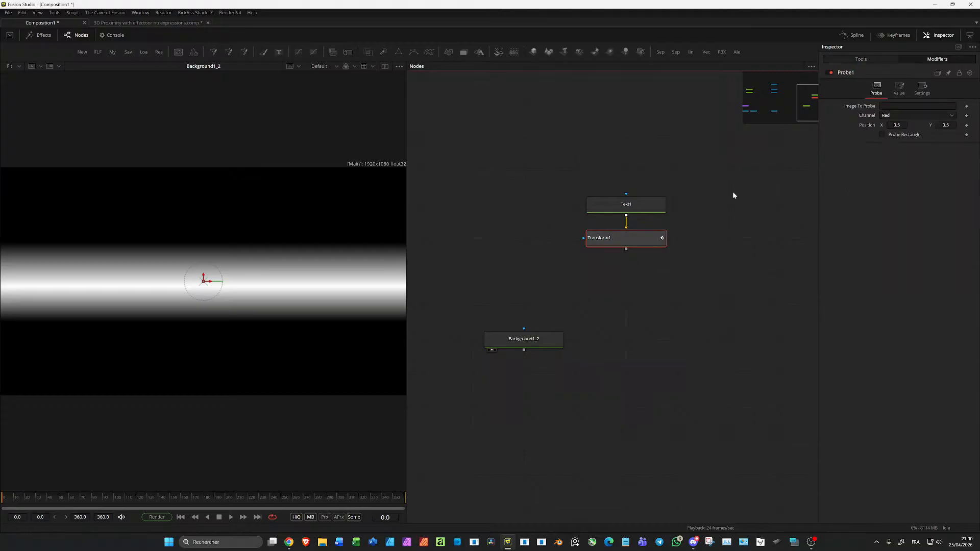
drag(537, 337, 906, 105)
click(892, 117)
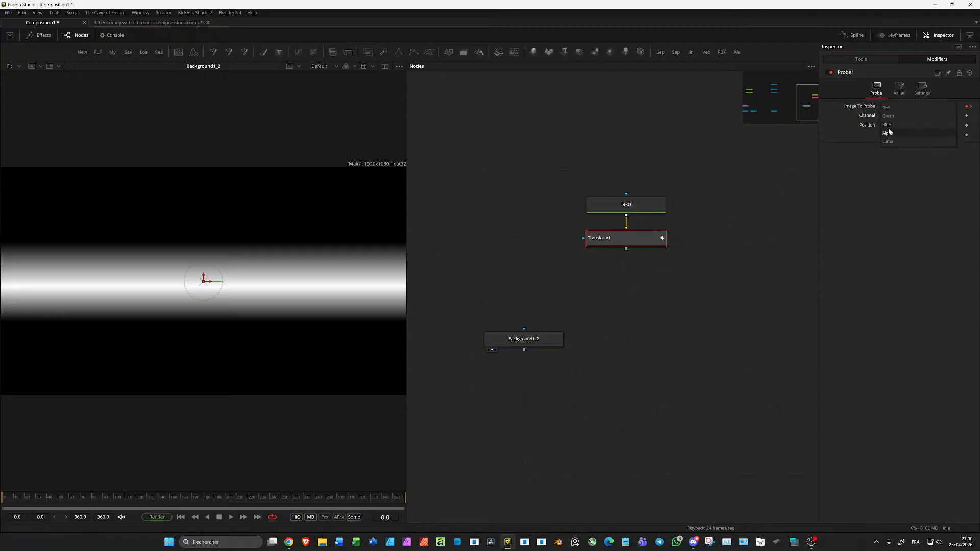
click(892, 126)
click(894, 117)
click(891, 133)
click(892, 117)
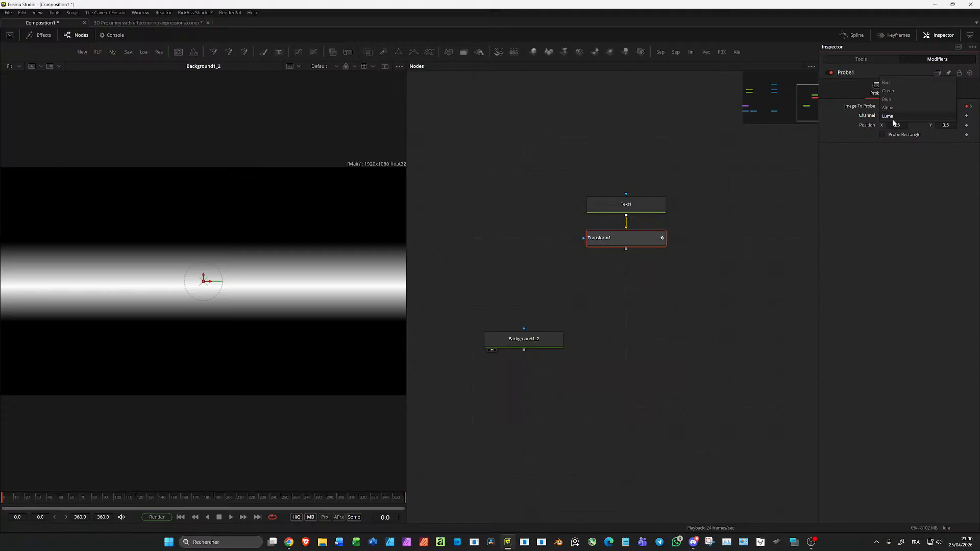
click(892, 130)
- Check Background1_2's alpha channel in the viewer and return to the colour view
click(530, 341)
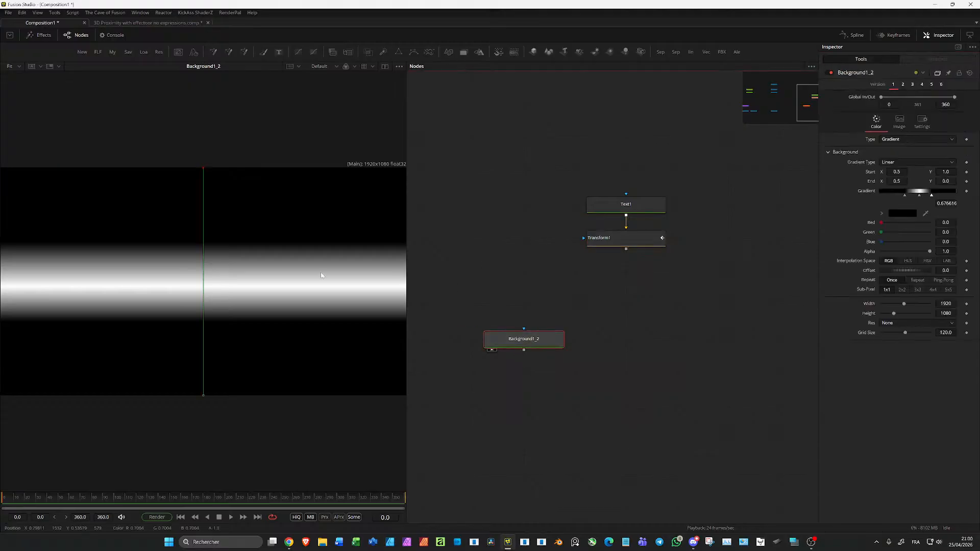
click(292, 259)
key(a)
key(c)
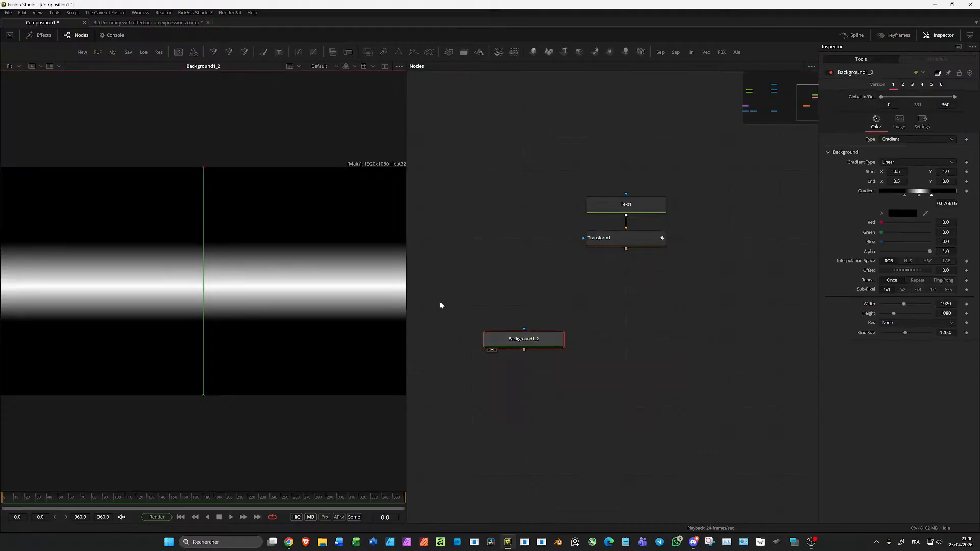
- Add an Ellipse mask node below Background1_2, show it in the viewer and delete it
click(525, 334)
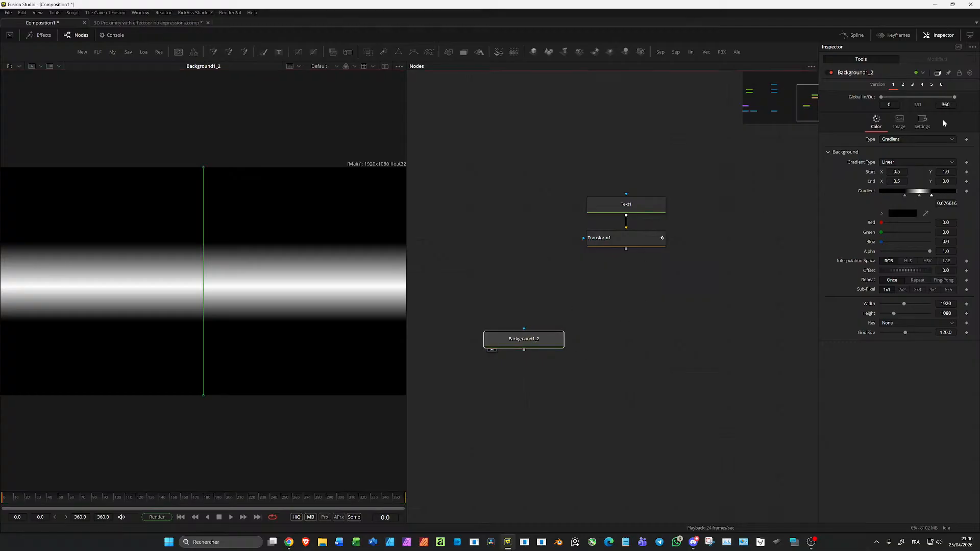
click(528, 379)
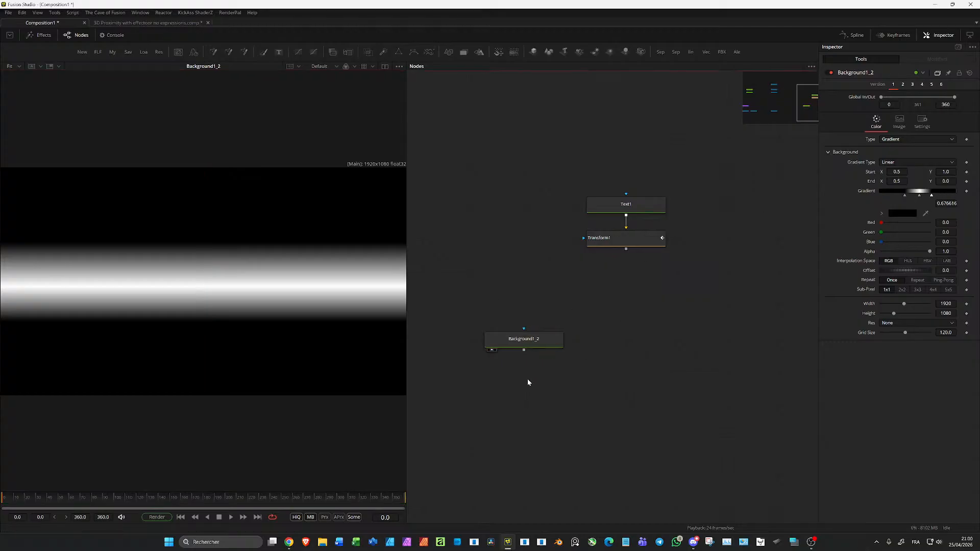
key(e)
drag(533, 375, 479, 370)
drag(410, 345, 330, 340)
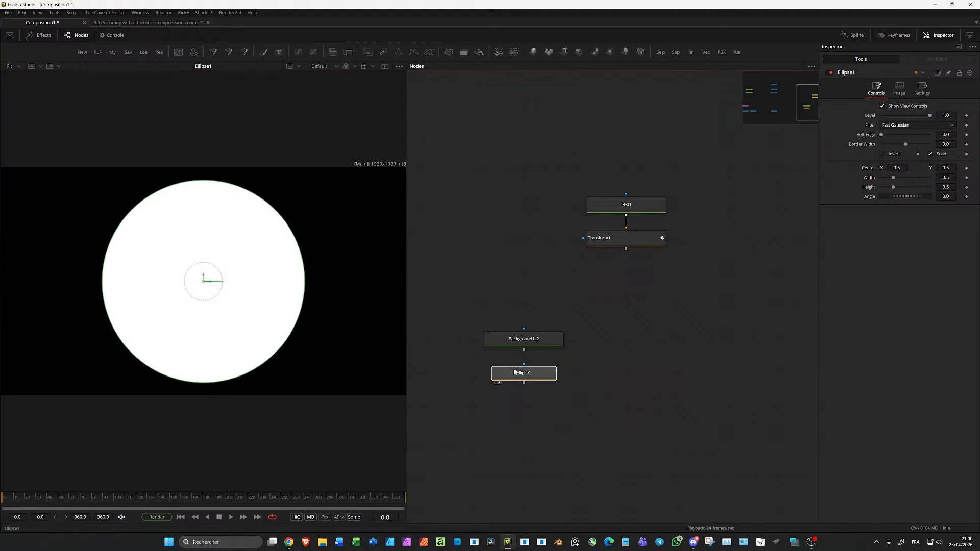
key(Delete)
- Show Transform1 in the viewer and set its Probe modifier's channel to Red
click(536, 341)
drag(617, 239, 352, 260)
click(628, 241)
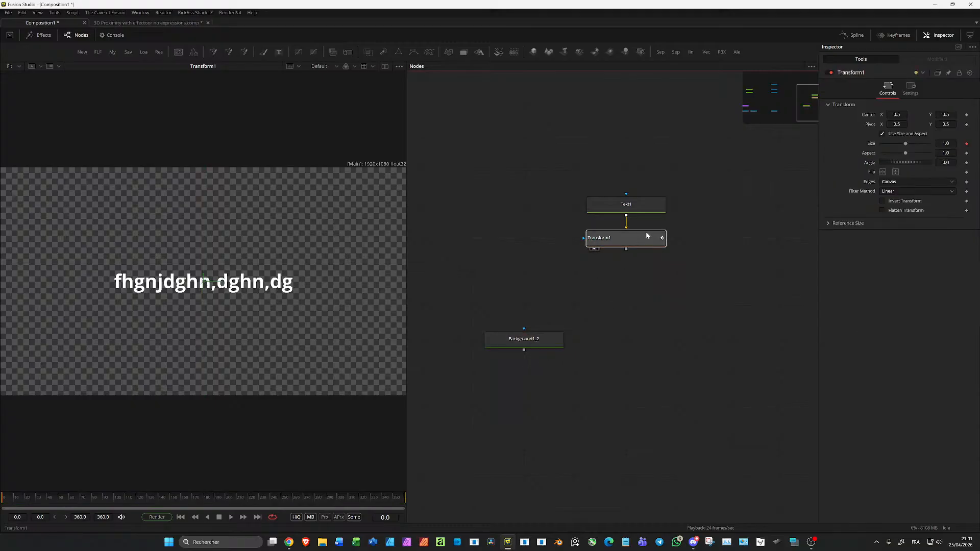
click(937, 59)
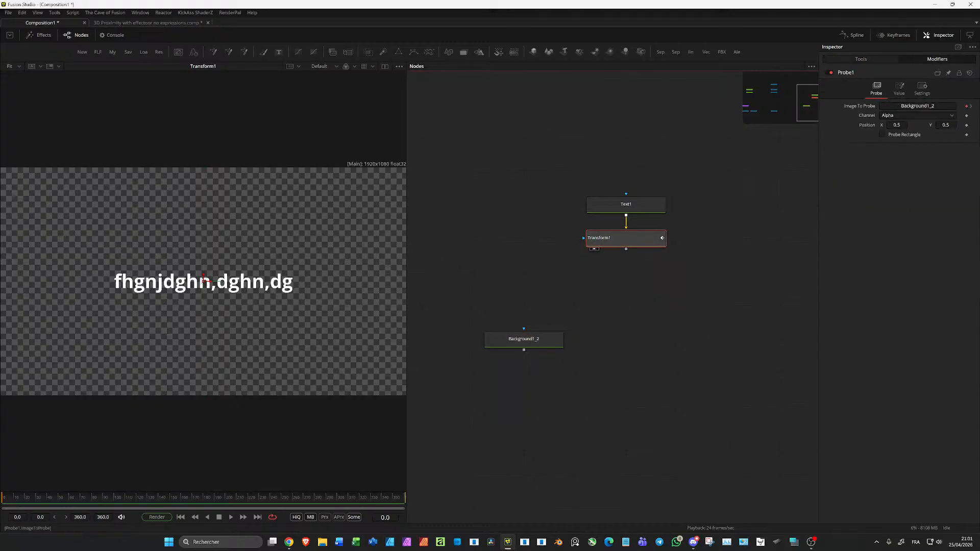
click(899, 114)
click(899, 87)
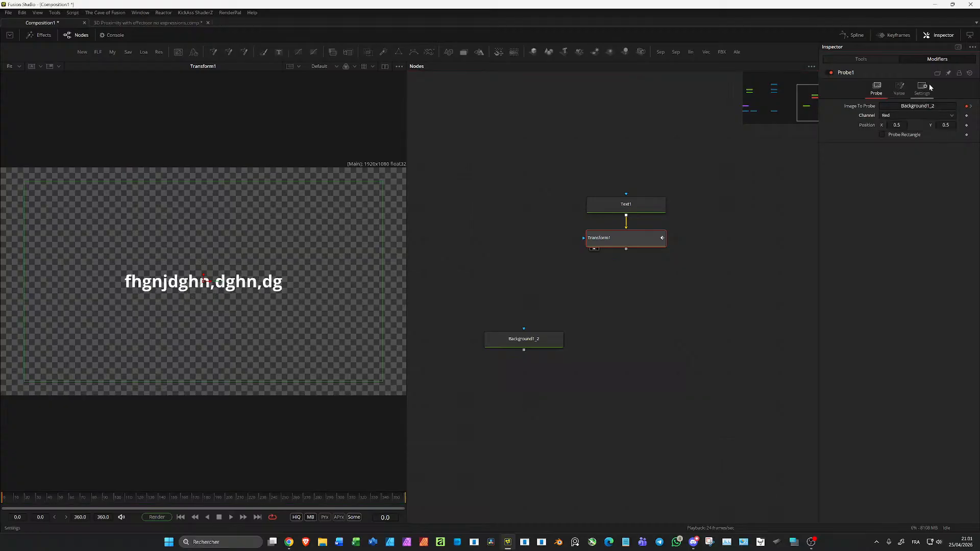
- Review Probe1's black and white value settings, show Background1_2's gradient in the viewer and reselect Transform1
click(900, 90)
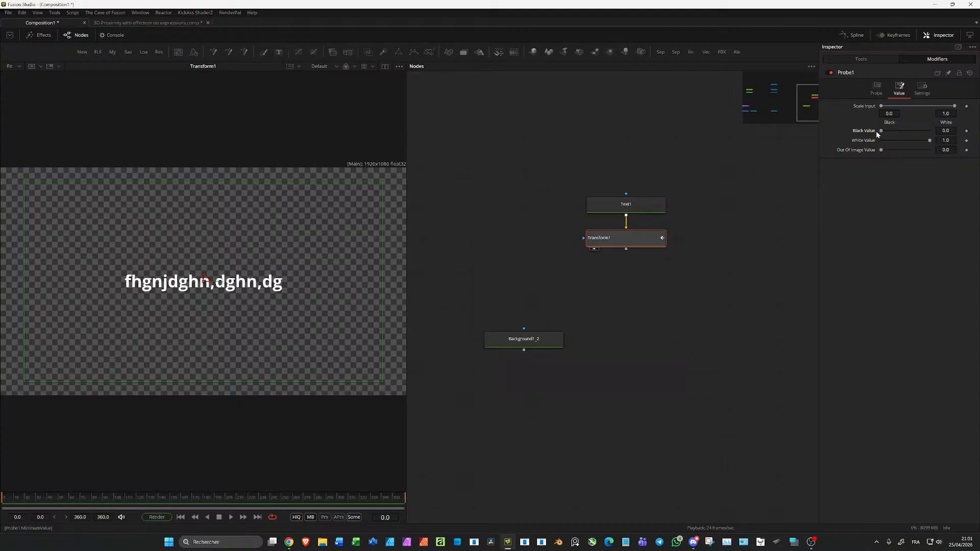
drag(554, 344, 277, 270)
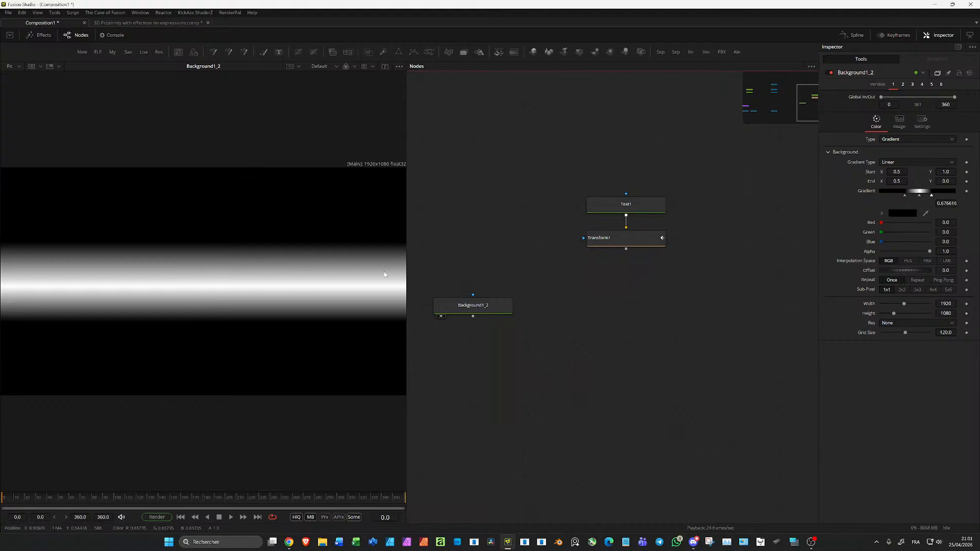
click(633, 243)
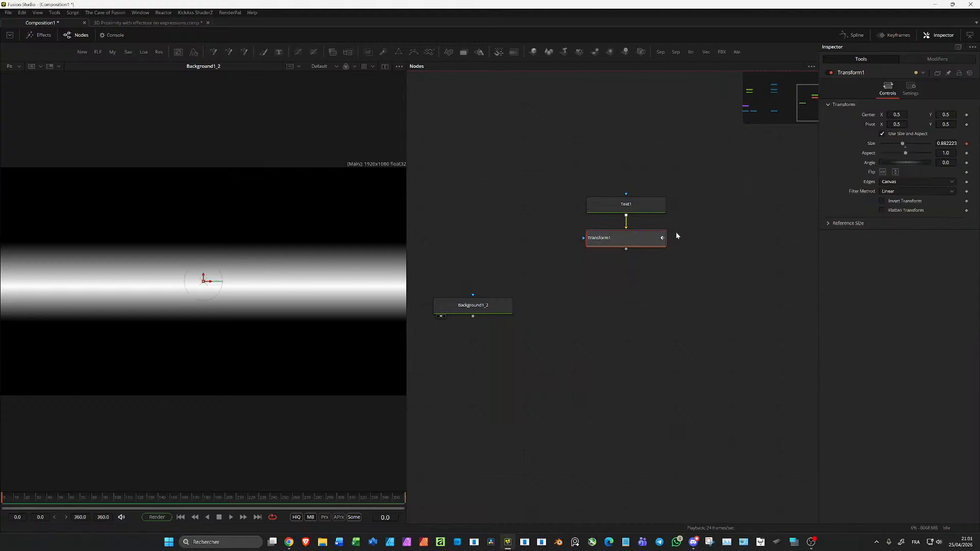
- Set Probe1's Black Value to 0.197 and its White Value to 1.0
click(944, 61)
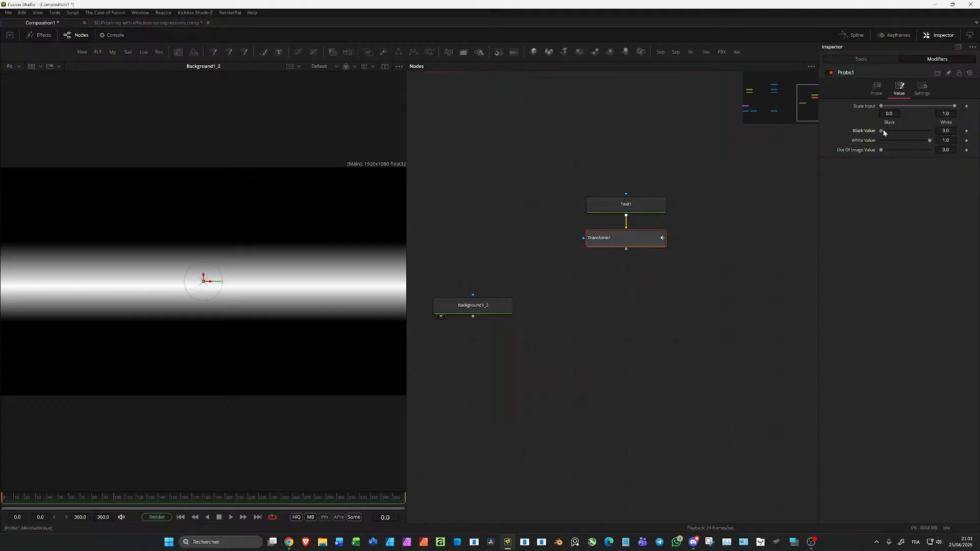
drag(883, 130, 898, 133)
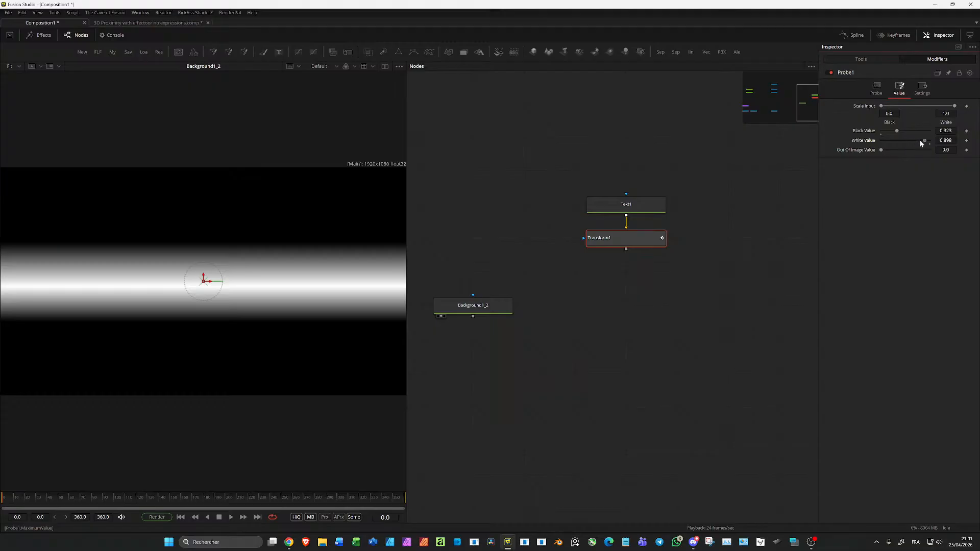
click(891, 131)
scroll(289, 199, down, 2)
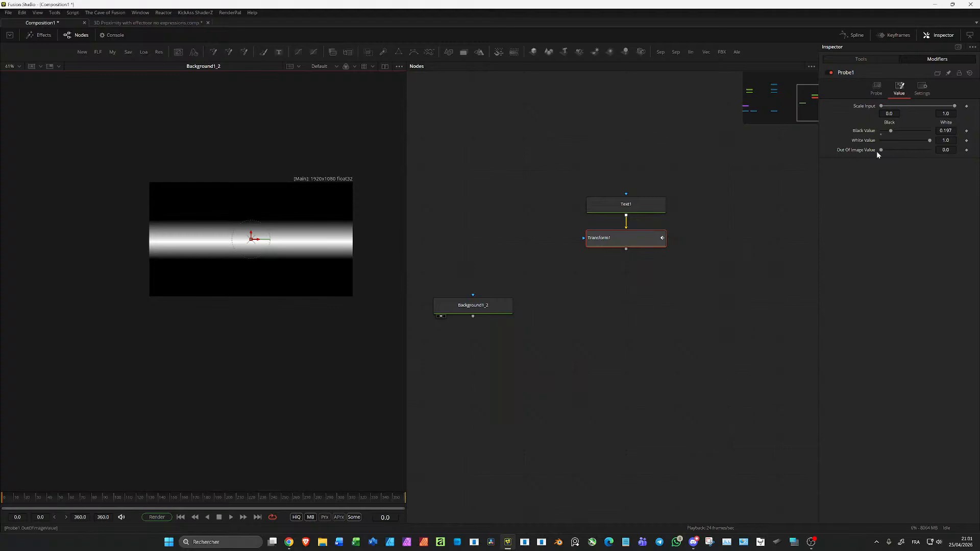
drag(896, 148, 841, 150)
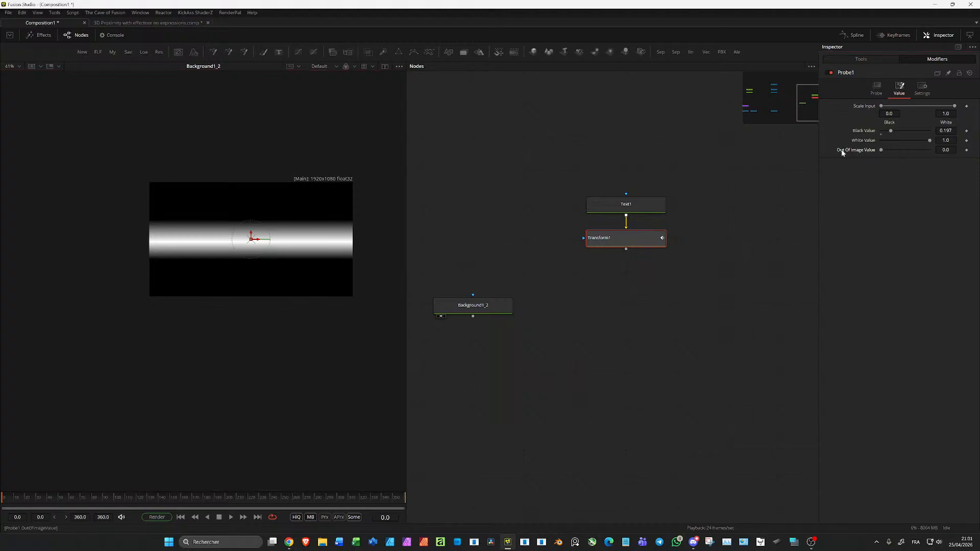
- Drive Probe1's Position with the expression Transform1.Center
click(876, 90)
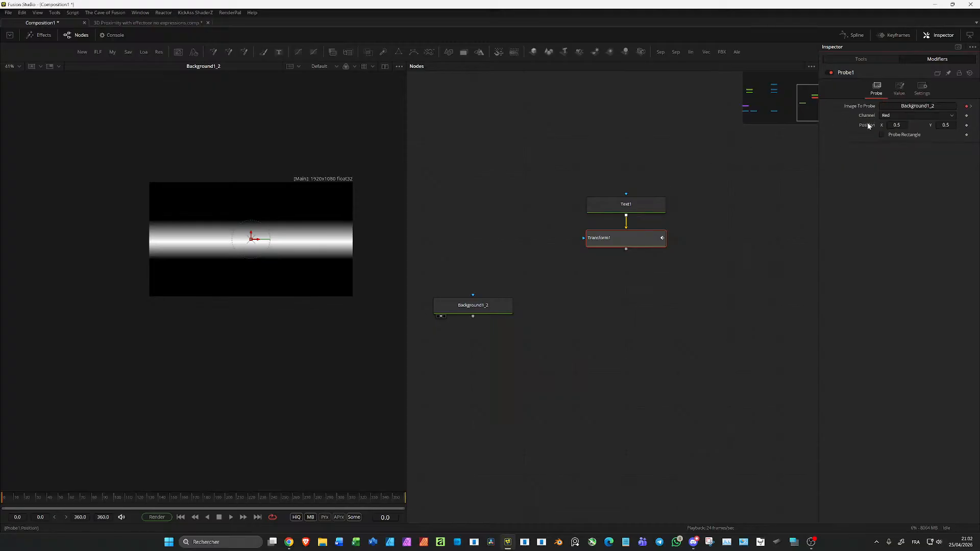
click(861, 59)
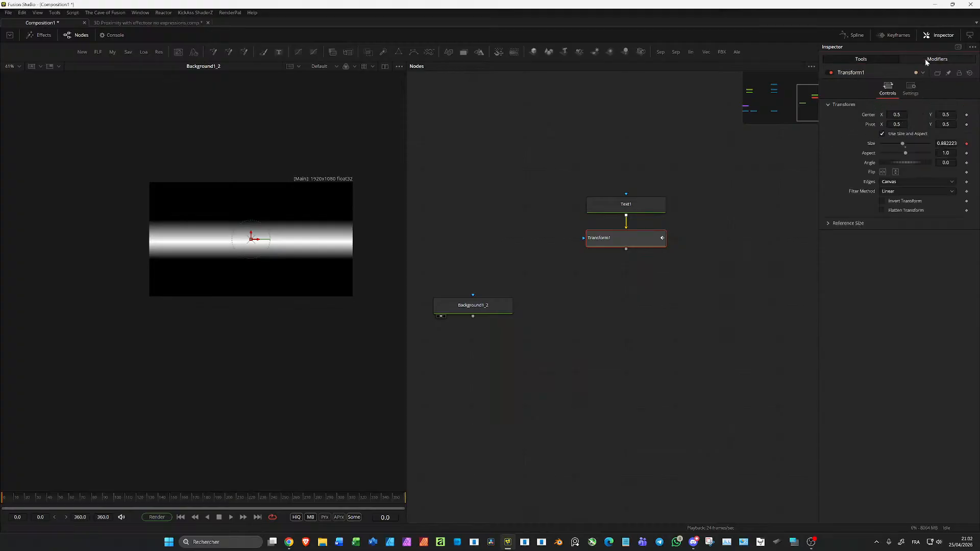
click(936, 60)
right_click(873, 128)
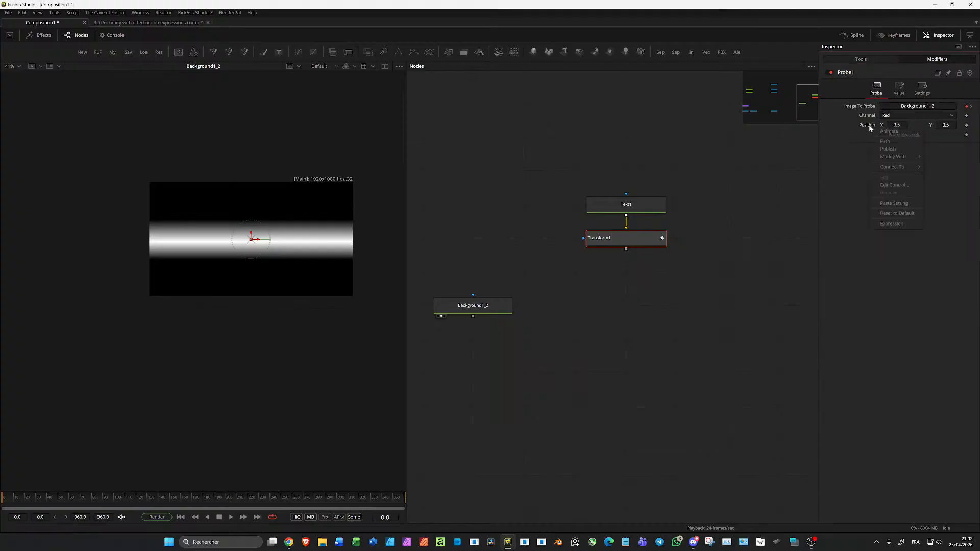
click(894, 225)
drag(883, 135, 870, 114)
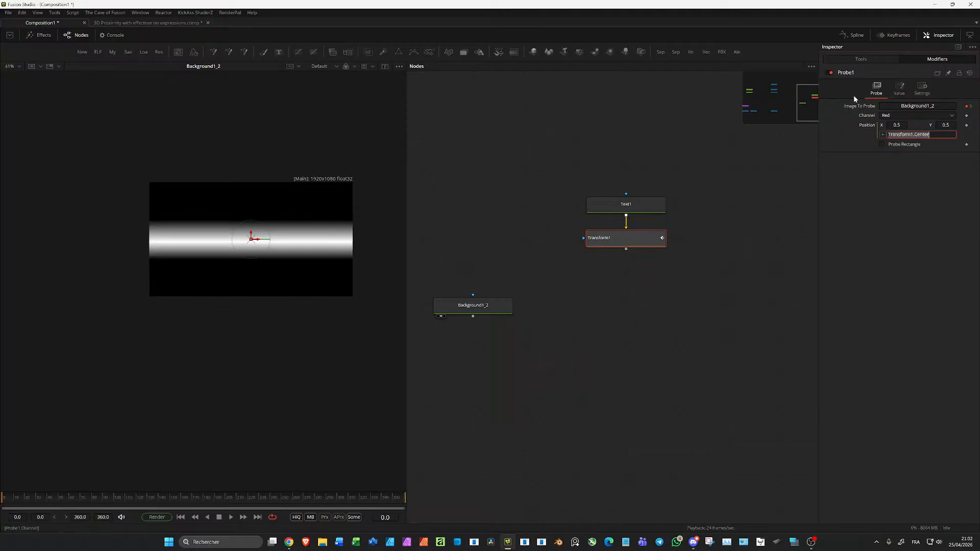
- Set Transform1's Center Y to 0.599 and show Transform1 in the viewer
click(860, 60)
drag(946, 115, 970, 115)
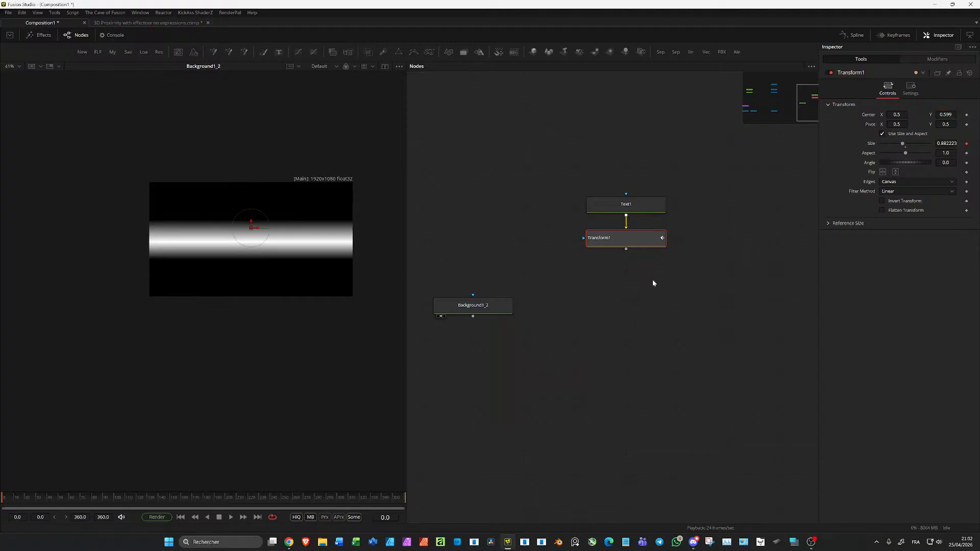
click(637, 239)
key(2)
scroll(244, 274, up, 5)
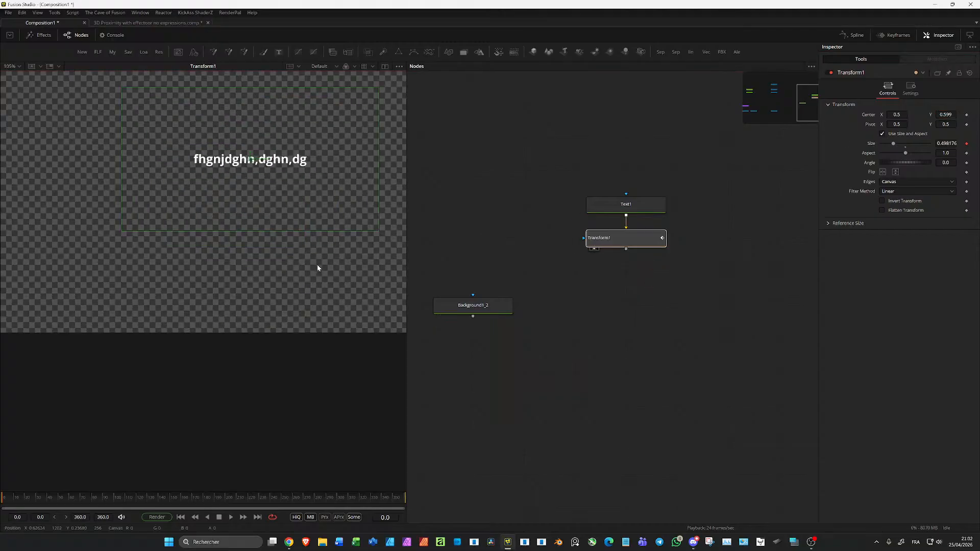
key(ctrl+f)
drag(309, 261, 334, 244)
scroll(335, 242, up, 1)
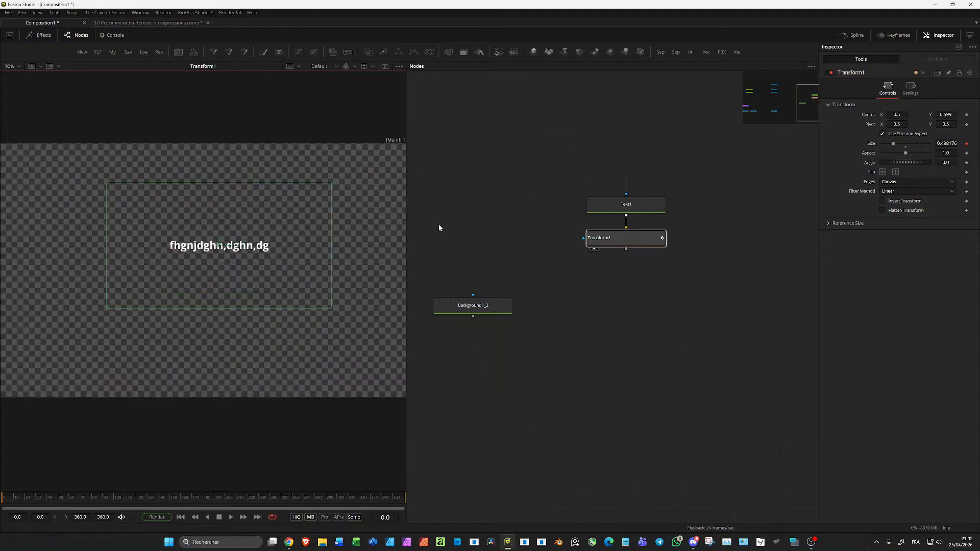
- Lower Transform1's Center Y to 0.561
drag(654, 268, 628, 240)
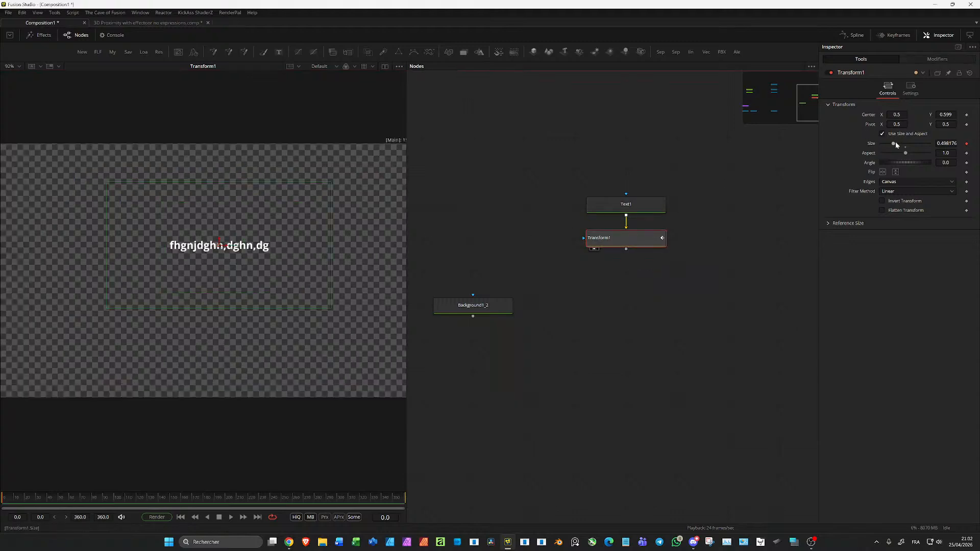
click(895, 114)
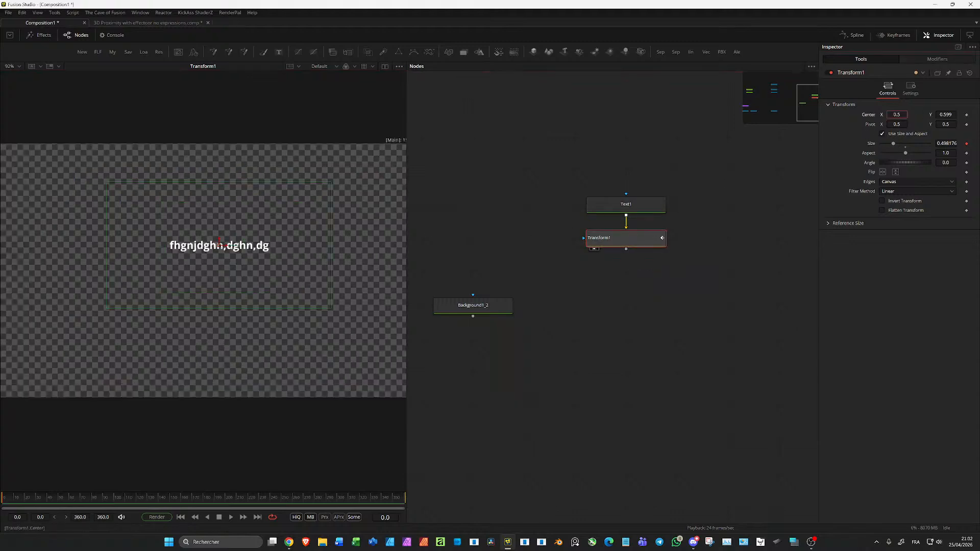
drag(946, 115, 909, 114)
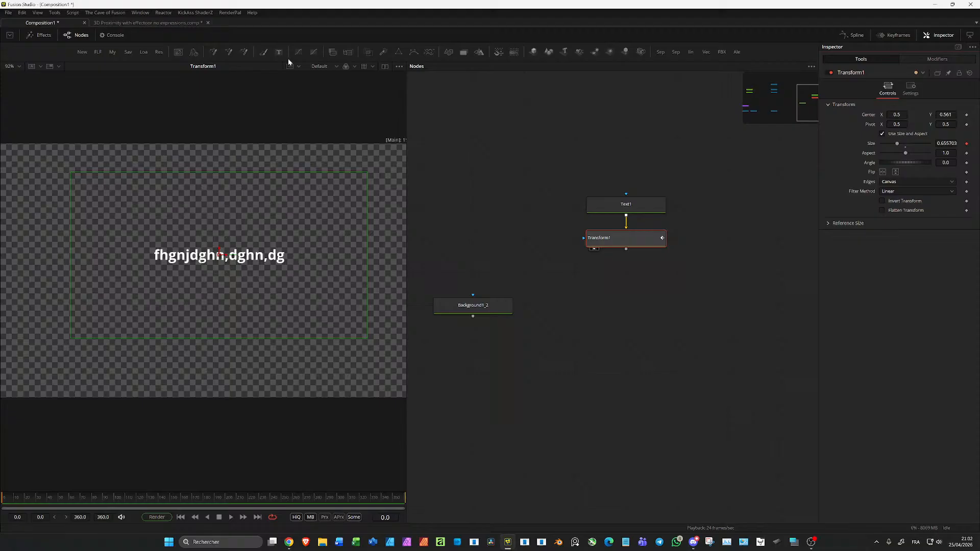
- Split the viewer to show Background1_2 above Transform1 and set Transform1's Center Y to 0.479
click(385, 68)
drag(457, 301, 143, 143)
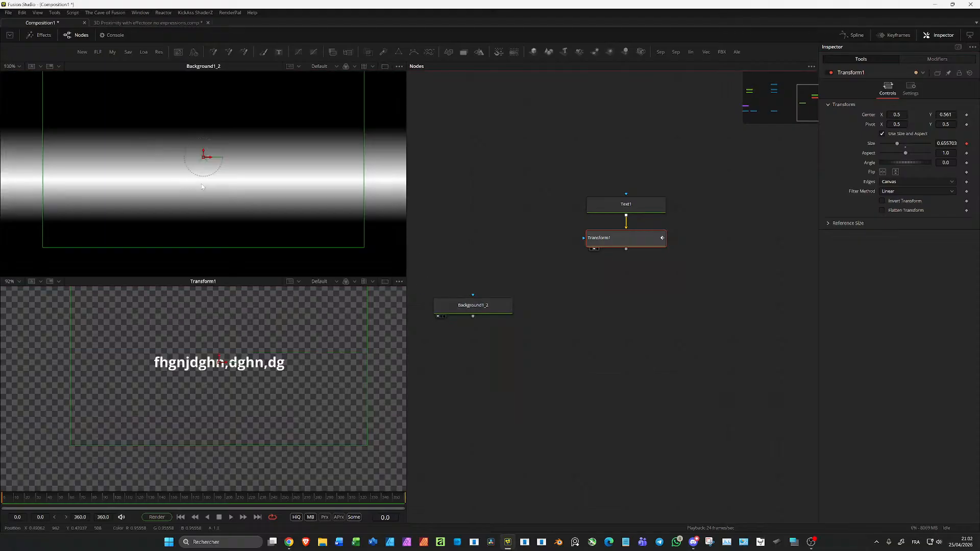
key(ctrl+f)
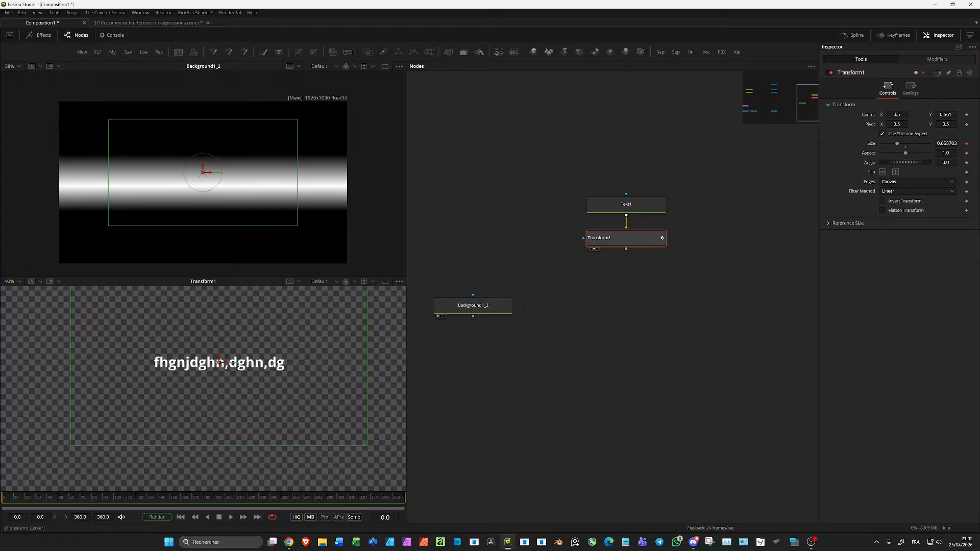
mouse_move(946, 115)
mouse_down()
mouse_move(930, 114)
mouse_move(976, 115)
mouse_move(917, 115)
mouse_move(937, 115)
mouse_up()
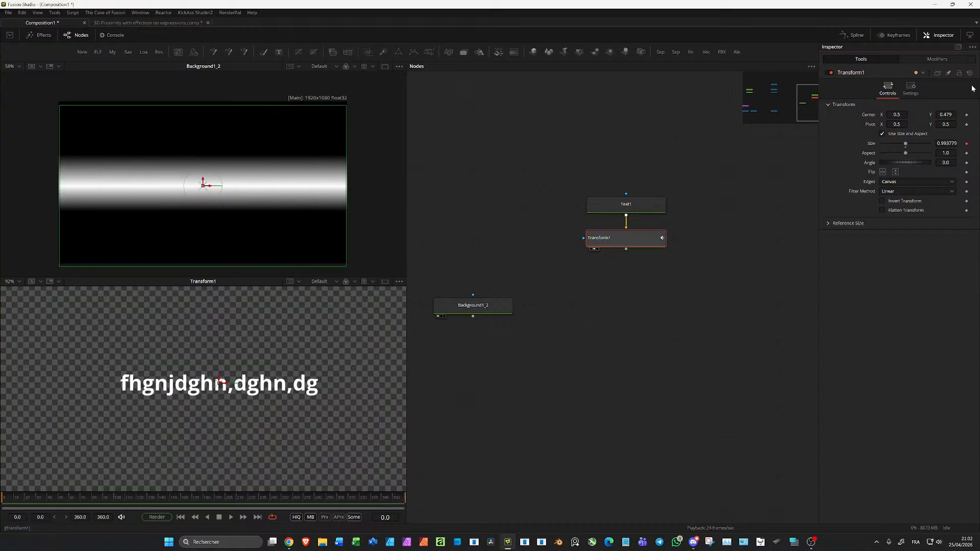
- Review Probe1's value and probe settings, and adjust Transform1's Center Y to 0.482
click(937, 59)
click(900, 88)
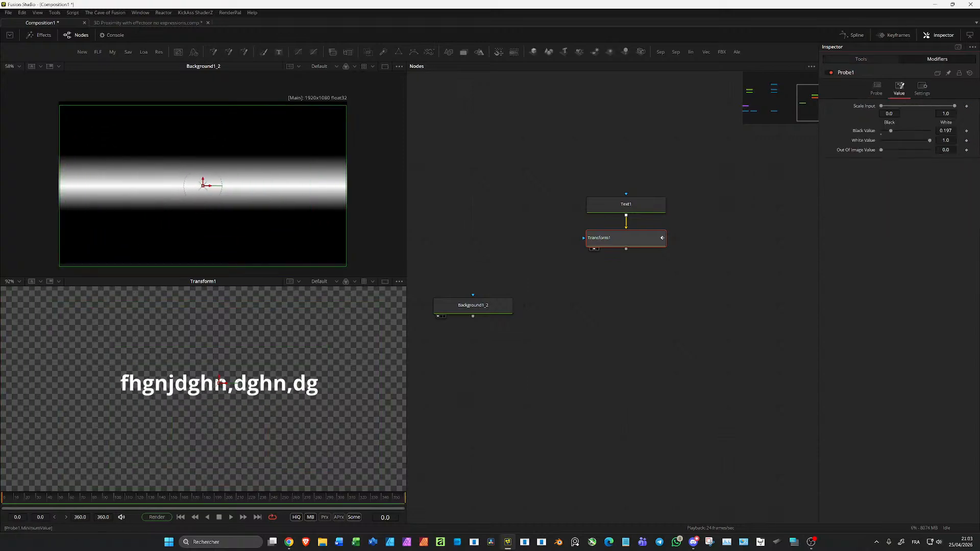
click(876, 90)
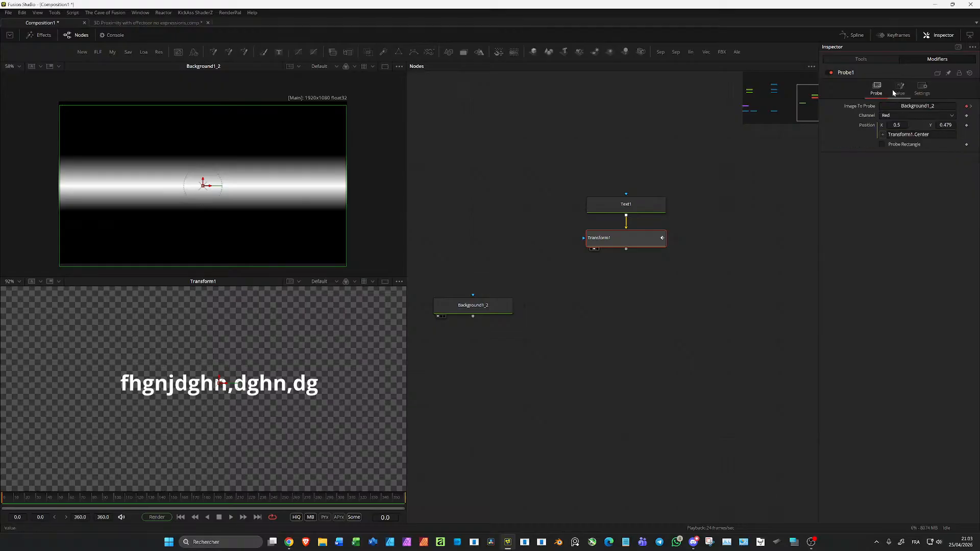
click(878, 59)
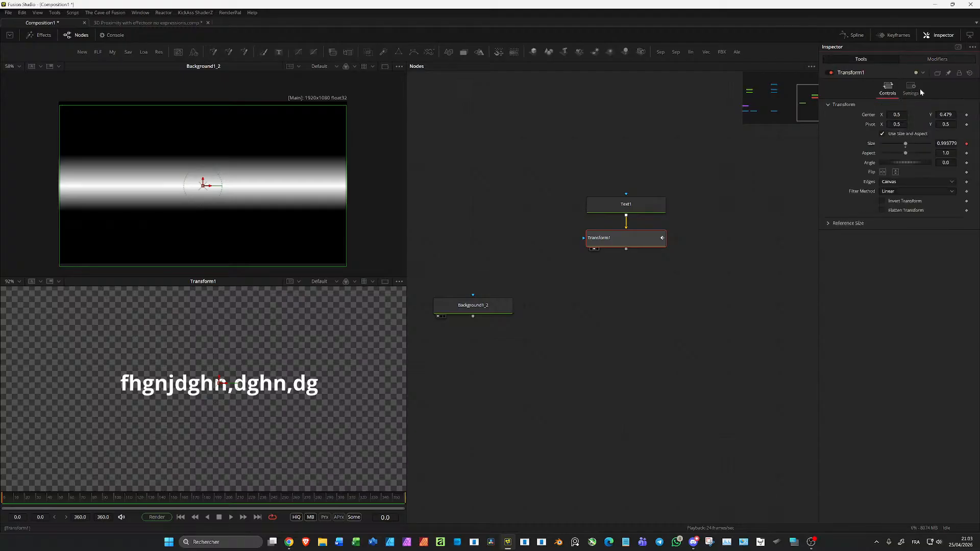
drag(946, 114, 900, 114)
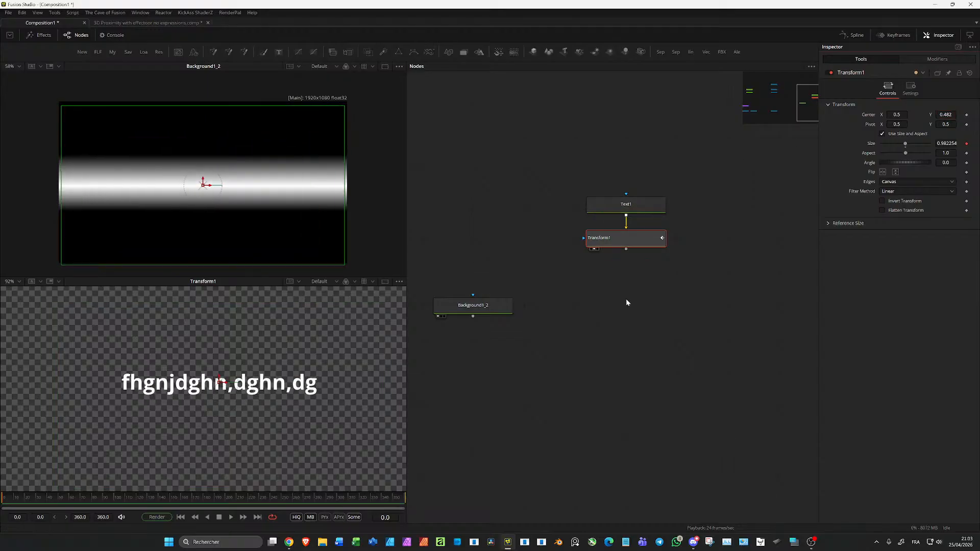
- Replace the Text1, Transform1 and Background1_2 nodes with a pasted transparent Background node, shown in the lower viewer
drag(700, 339, 499, 169)
key(Delete)
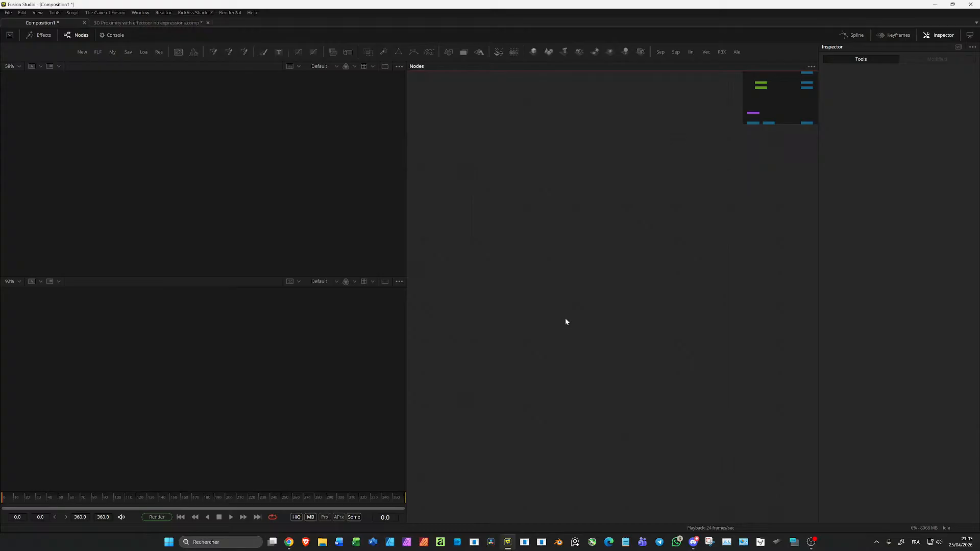
click(565, 319)
key(ctrl+v)
drag(574, 307, 284, 348)
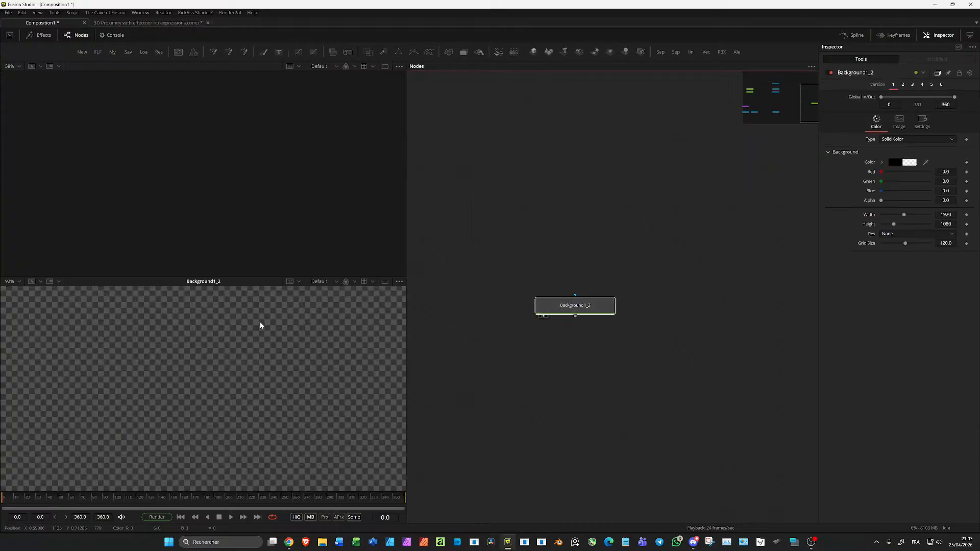
drag(571, 305, 674, 271)
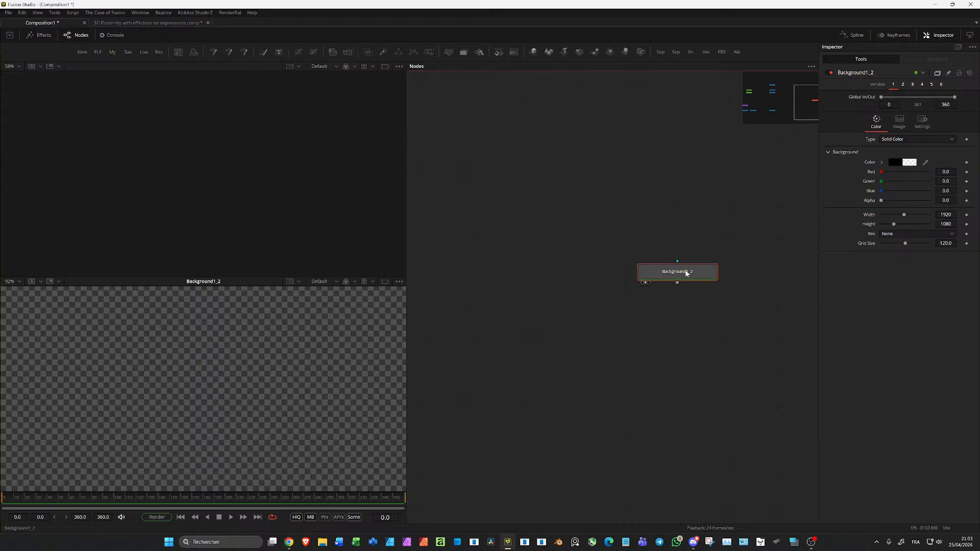
- Make the Background node solid red with Red 1.0 and Alpha 1.0, and rename it "red"
double_click(874, 164)
drag(881, 172, 966, 169)
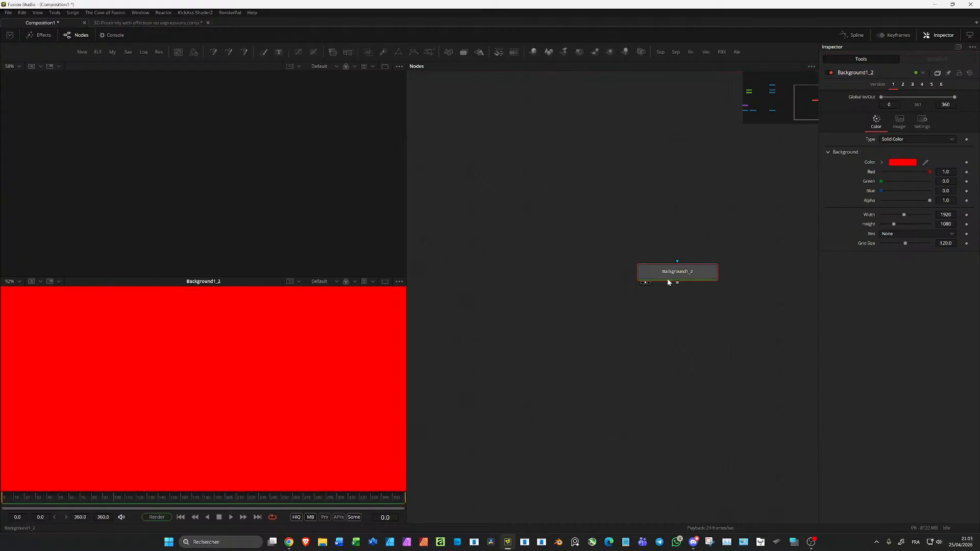
key(F2)
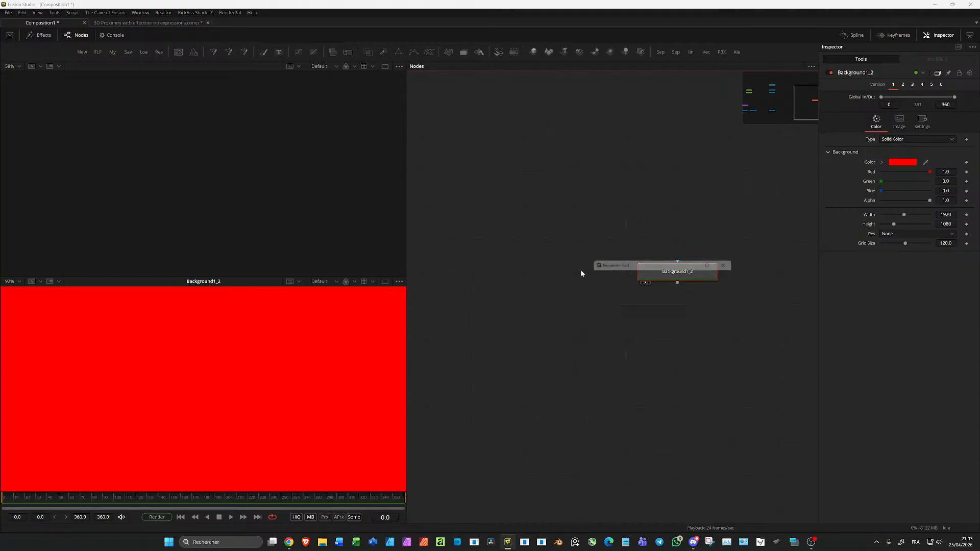
text(red)
key(Return)
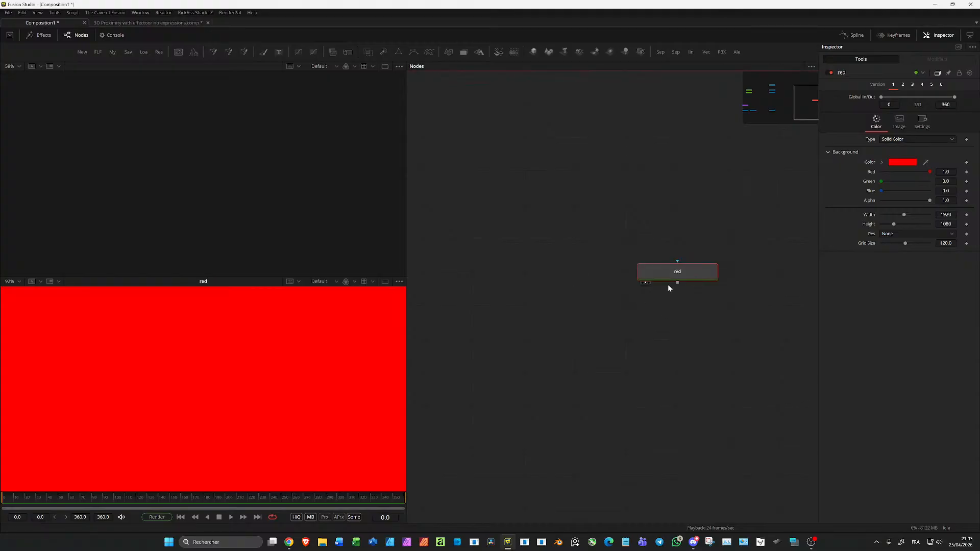
- Paste a copy of the red node below it, show it in the lower viewer and rename it "blue"
key(ctrl+v)
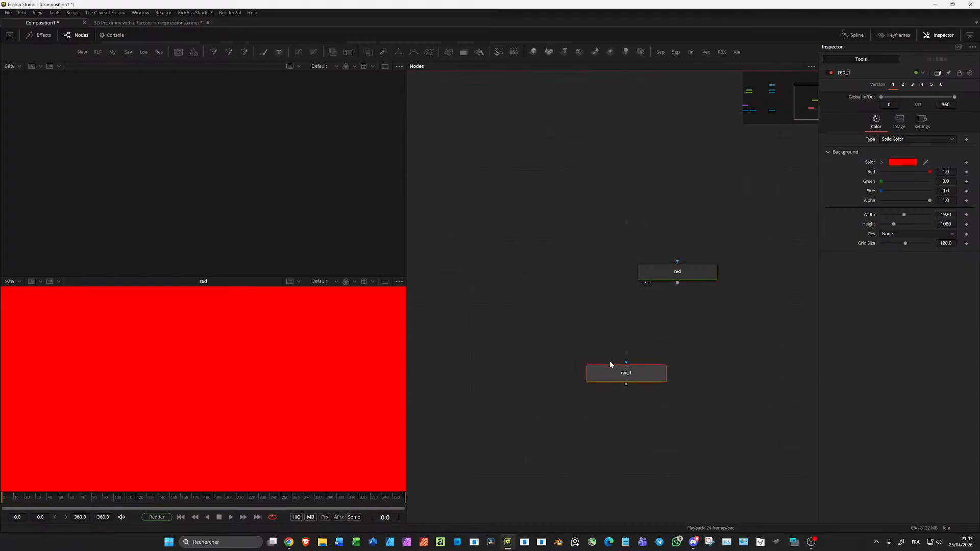
drag(611, 364, 342, 347)
key(F2)
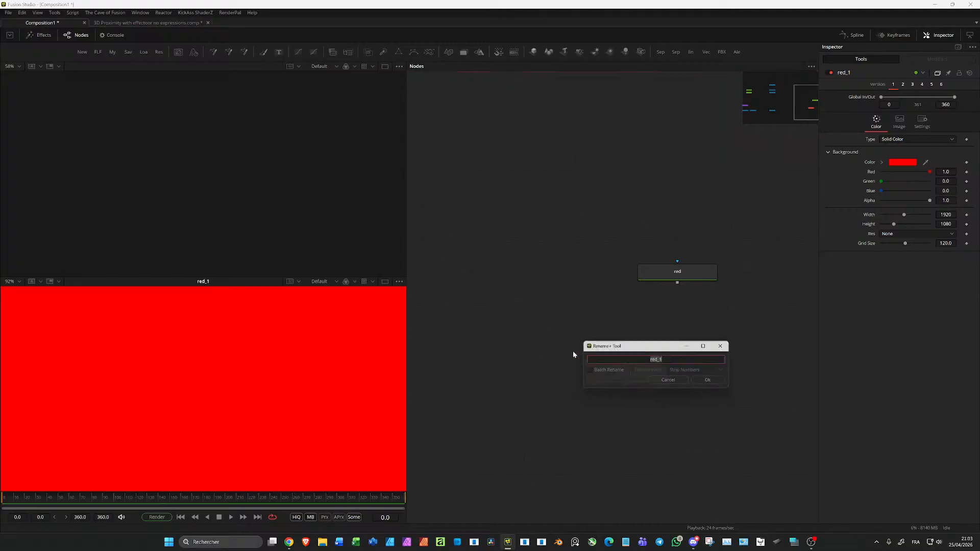
text(blue)
key(Return)
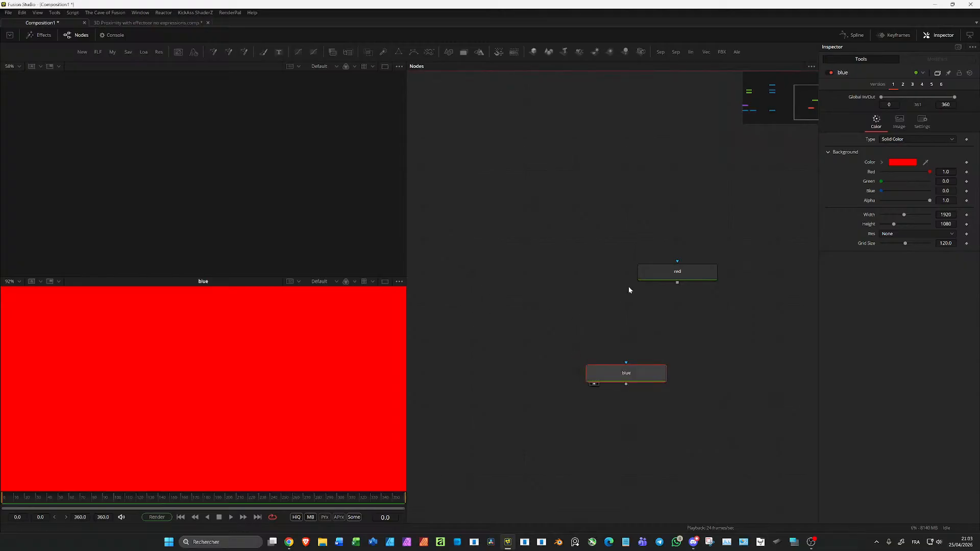
- Add an Ellipse mask to the red node and show the red node in the lower viewer
click(677, 271)
key(e)
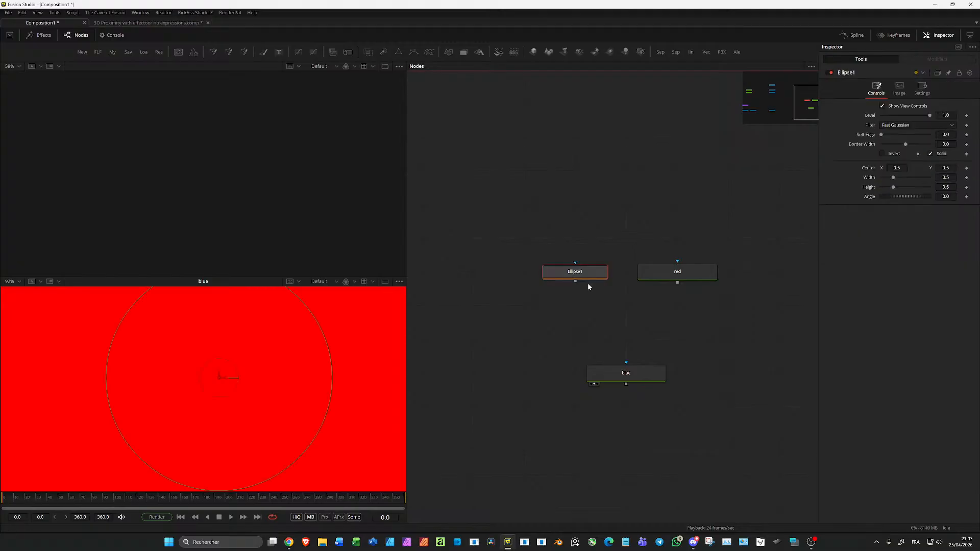
drag(576, 283, 230, 366)
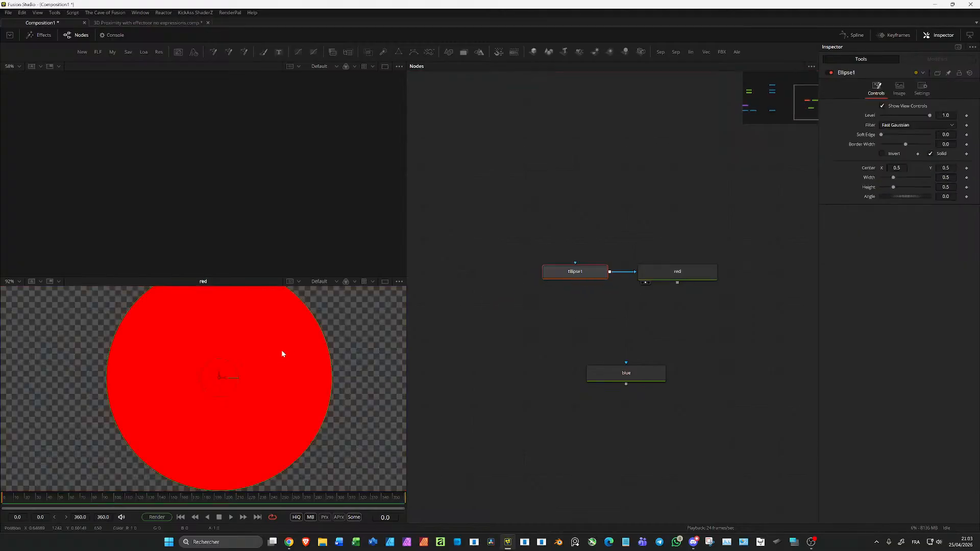
- Flatten Ellipse1 to a height of about 0.041 and soften its edge to about 0.055
scroll(301, 343, down, 5)
drag(286, 327, 274, 358)
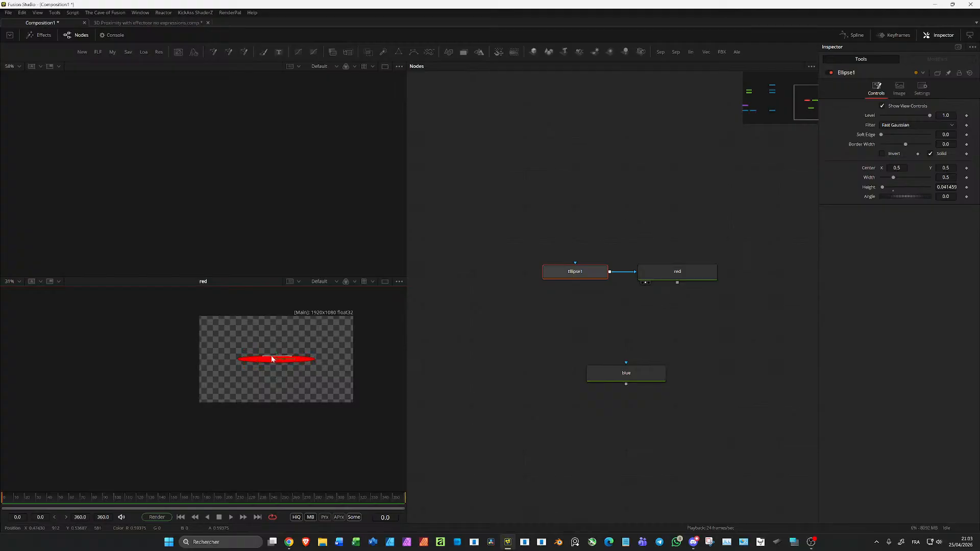
drag(881, 135, 895, 136)
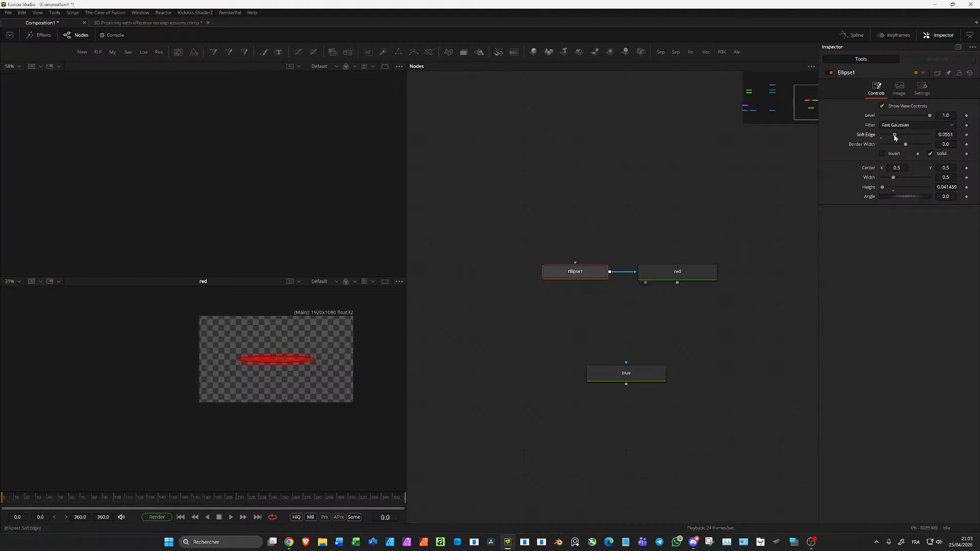
- Mask the blue node with a new Ellipse narrowed to a width of about 0.061, and show the blue node in the lower viewer
click(623, 374)
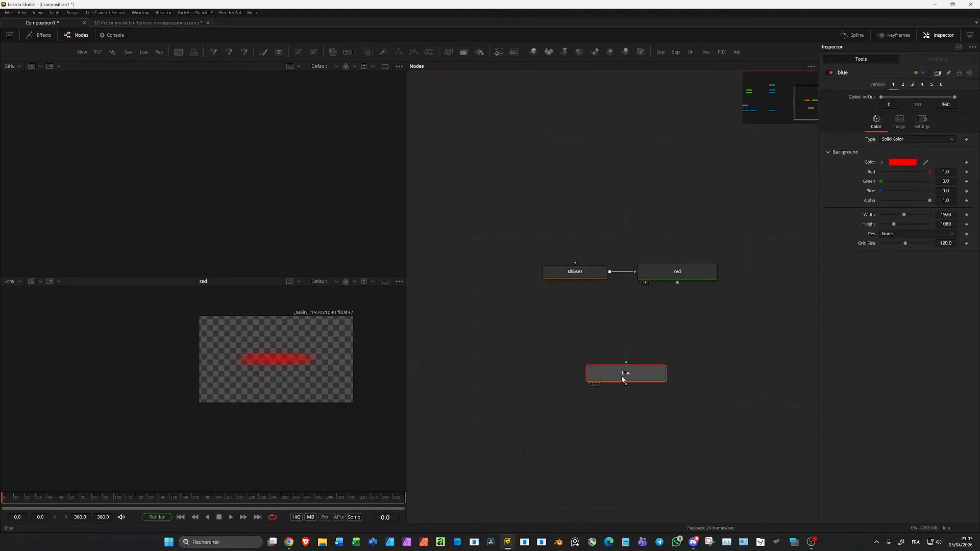
click(575, 278)
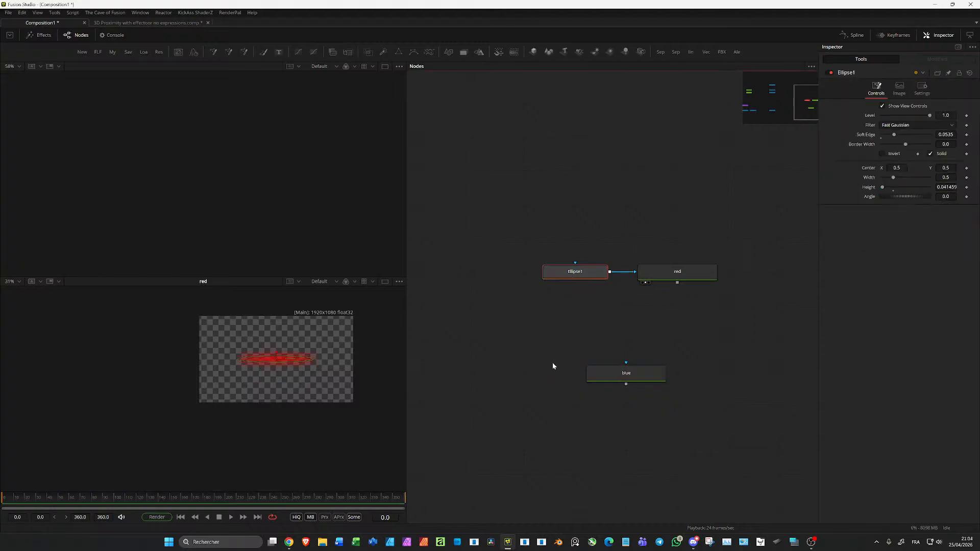
click(530, 370)
key(e)
drag(523, 384, 631, 375)
drag(633, 376, 271, 364)
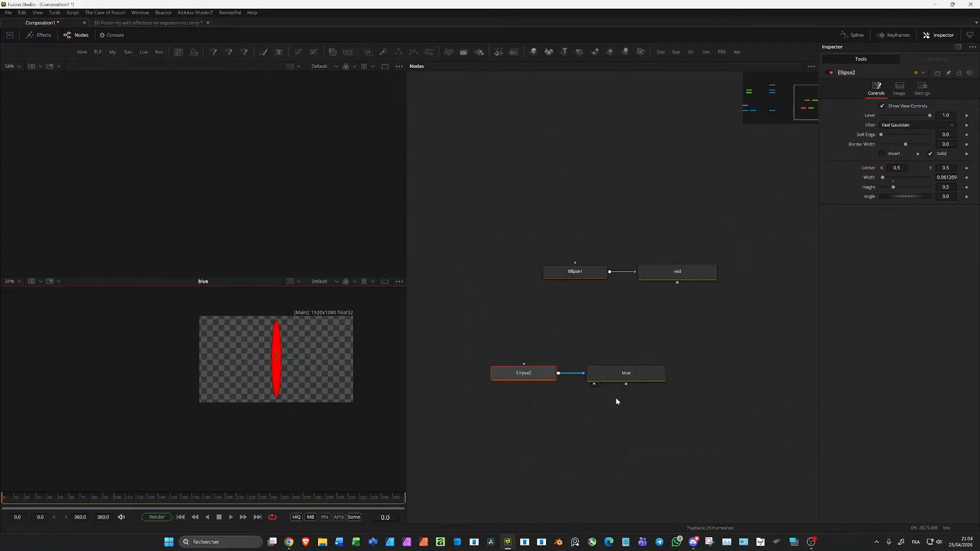
- Make the blue node solid blue with Red 0.0 and Blue 1.0, and soften Ellipse2's edge to about 0.061
drag(625, 374, 240, 362)
click(847, 73)
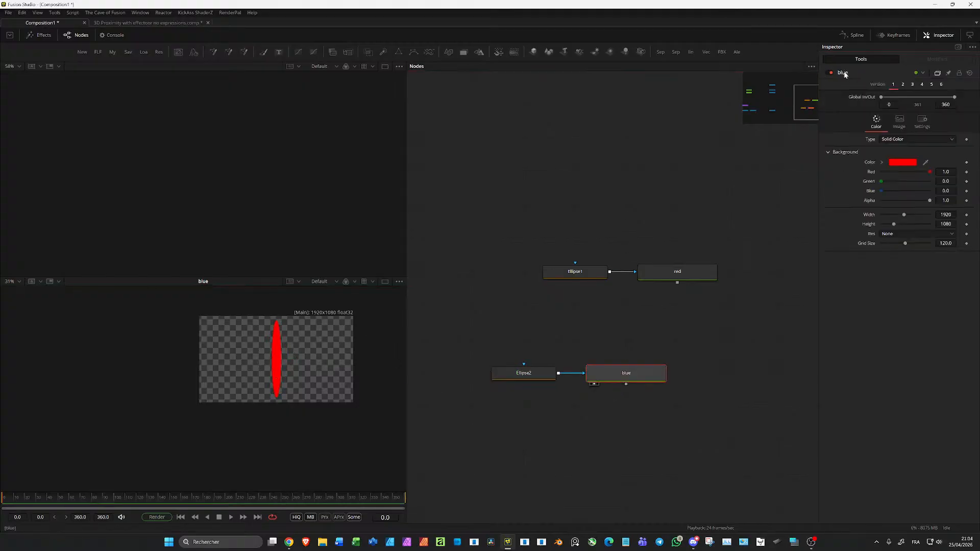
drag(919, 174, 931, 191)
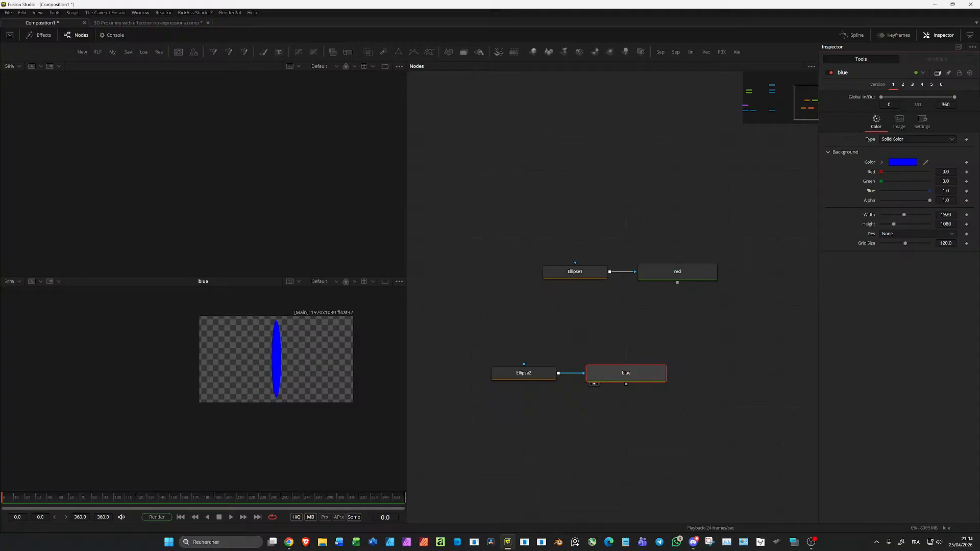
click(522, 371)
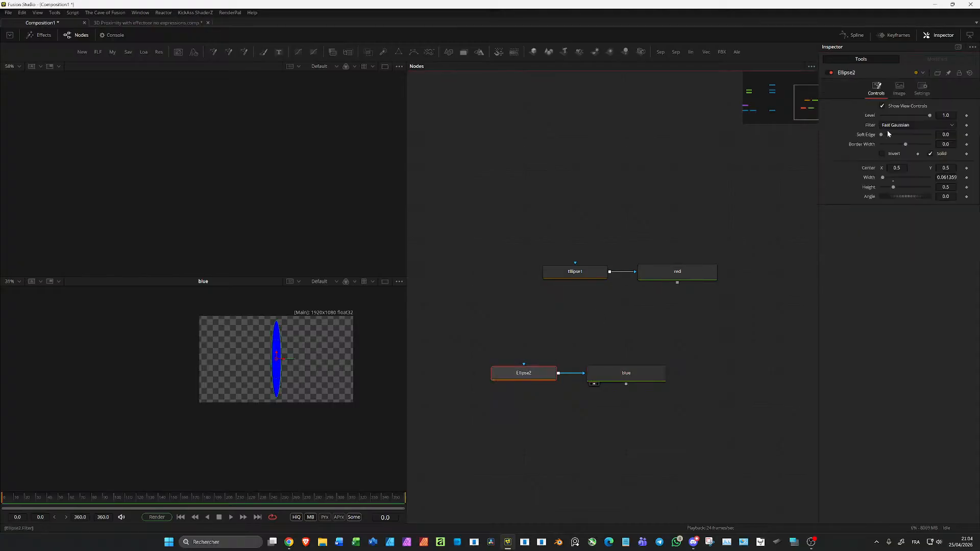
drag(888, 137, 897, 136)
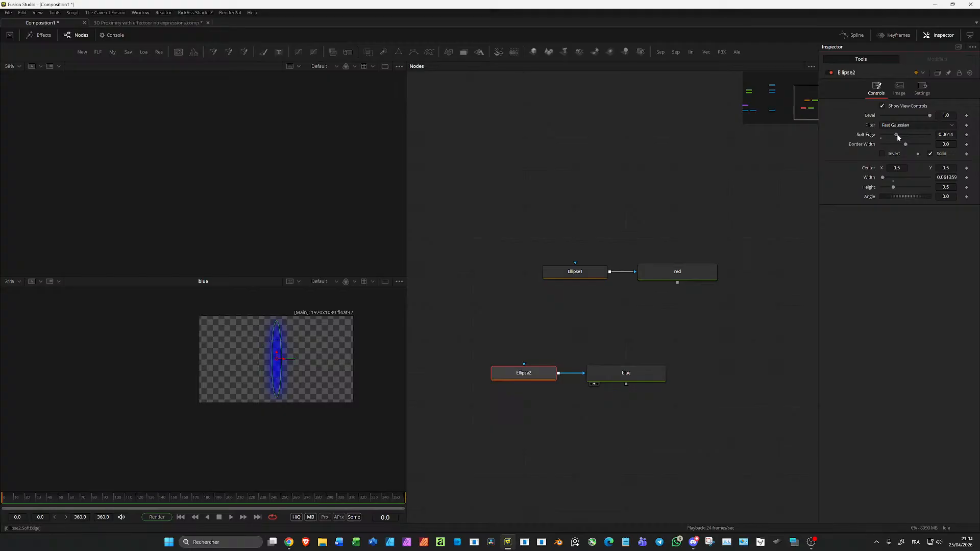
- Merge the red and blue nodes with a Merge node shown in the lower viewer, with red as background and blue as foreground
drag(668, 408, 525, 365)
mouse_move(637, 372)
mouse_down()
mouse_move(586, 373)
mouse_move(681, 307)
mouse_move(678, 283)
mouse_up()
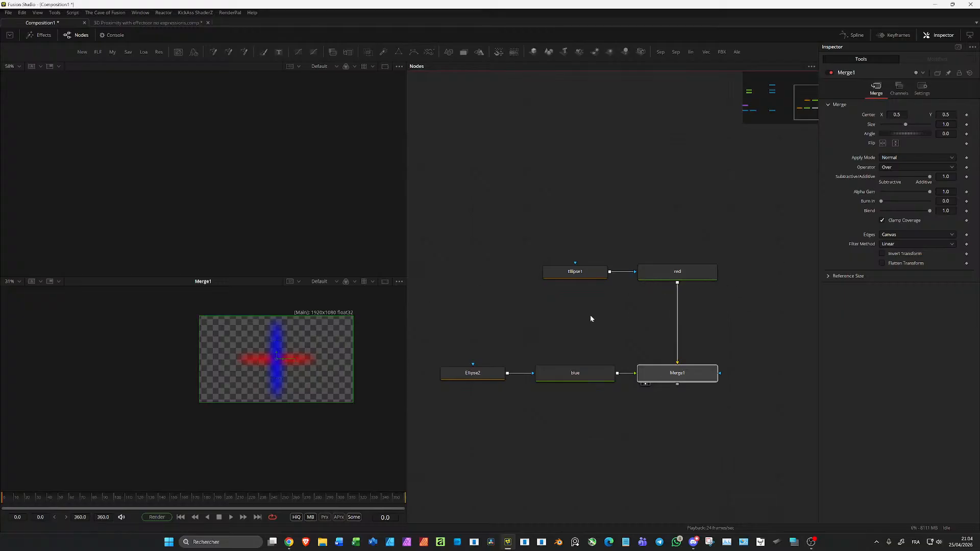
click(592, 271)
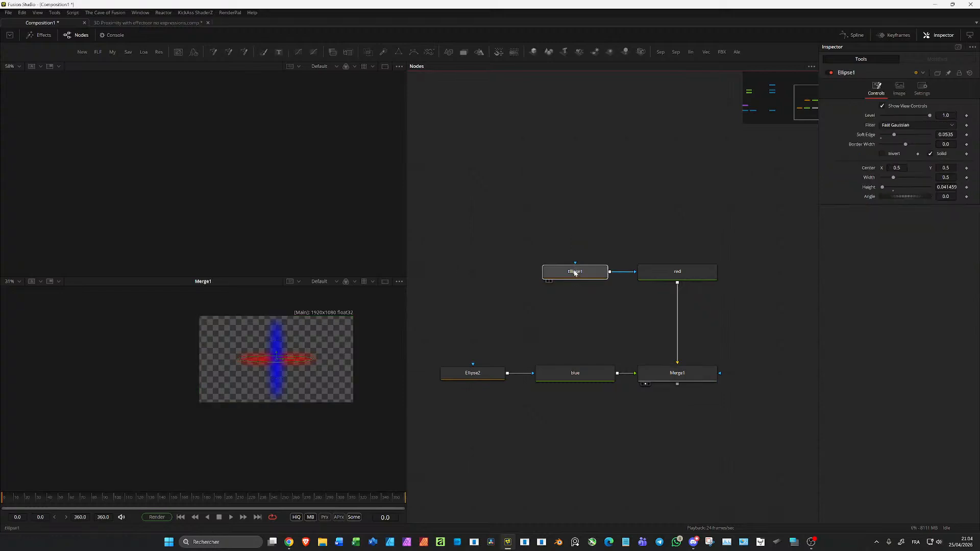
- Set the blue background's width and height to 1000 each
scroll(699, 240, down, 3)
drag(683, 241, 631, 264)
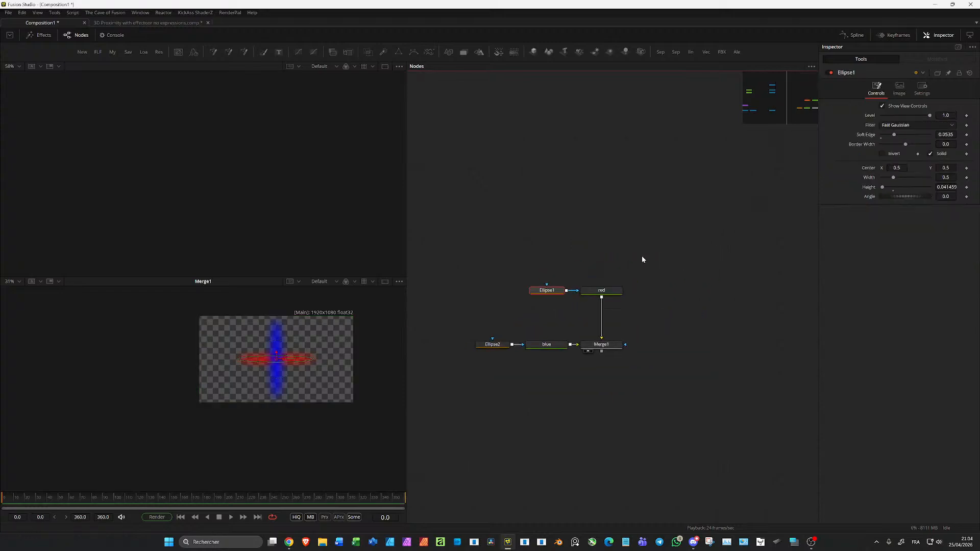
click(547, 344)
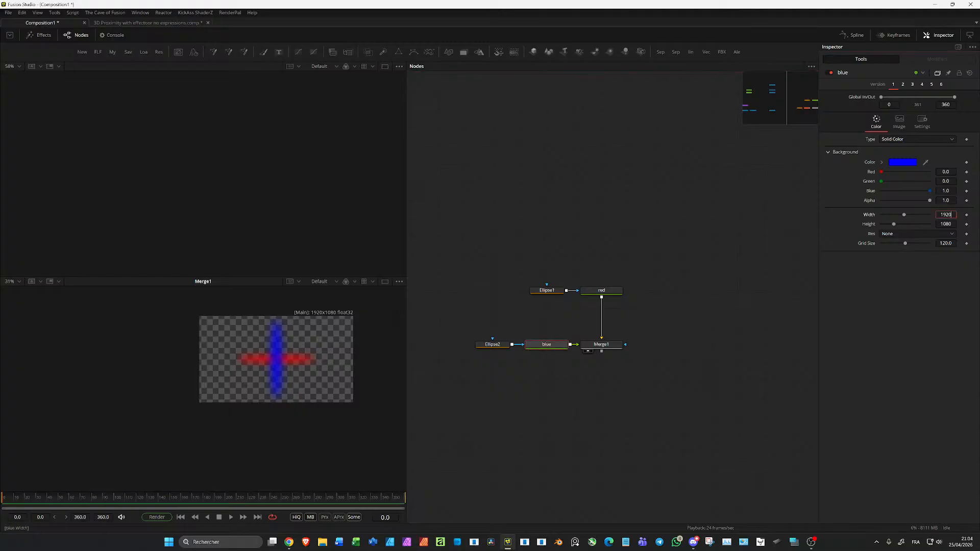
drag(952, 215, 930, 220)
text(1000)
key(Tab)
text(1000)
key(Tab)
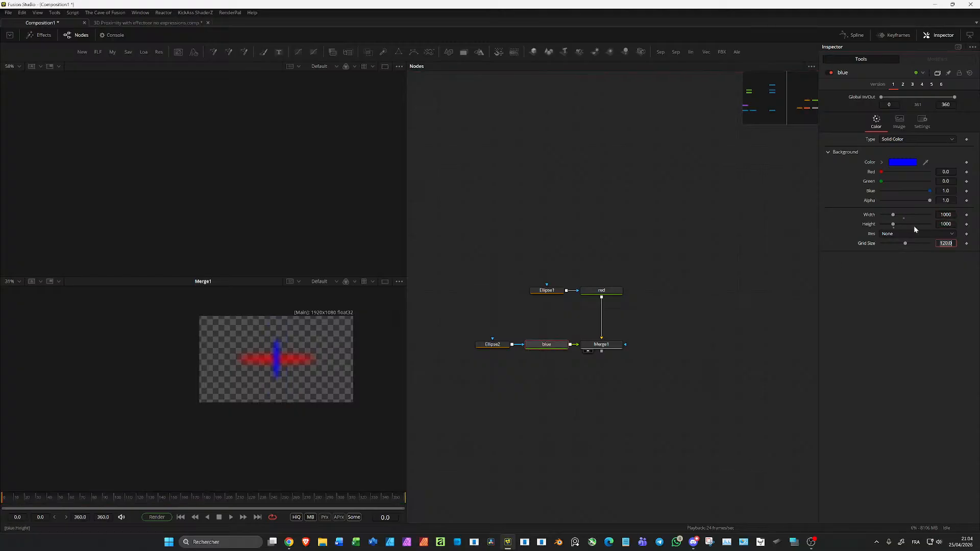
- Set the red background's width and height to 1000 each
click(602, 290)
drag(952, 215, 919, 217)
click(951, 215)
text(1000)
key(Tab)
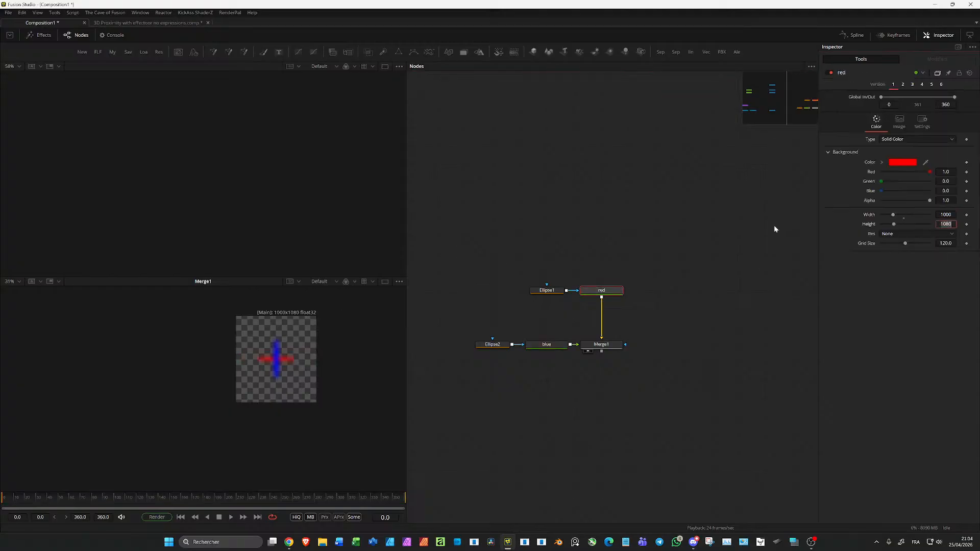
text(1000)
key(Tab)
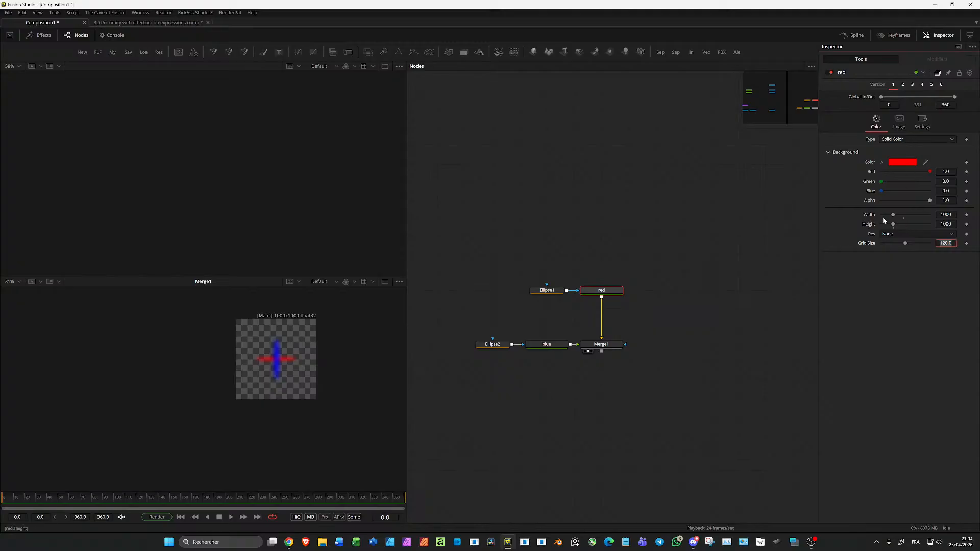
click(900, 123)
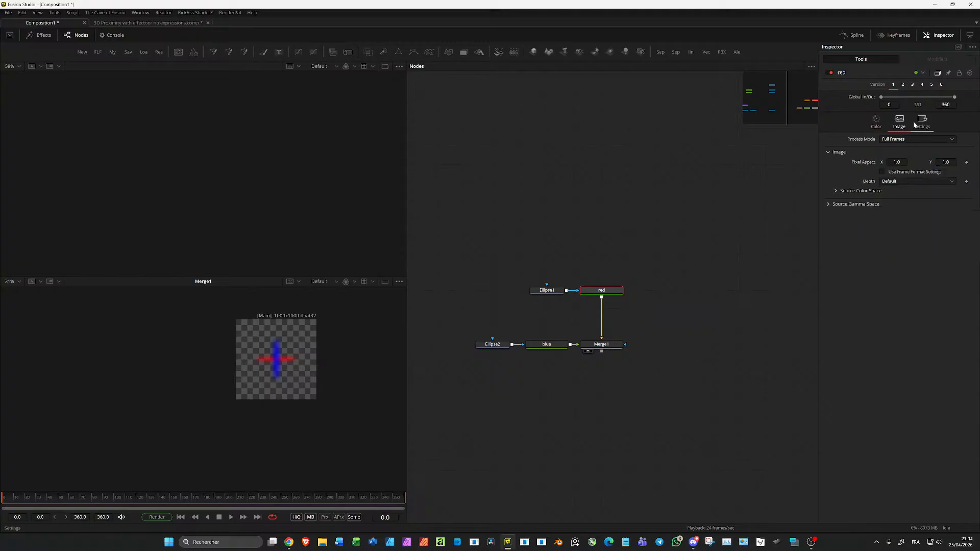
click(878, 121)
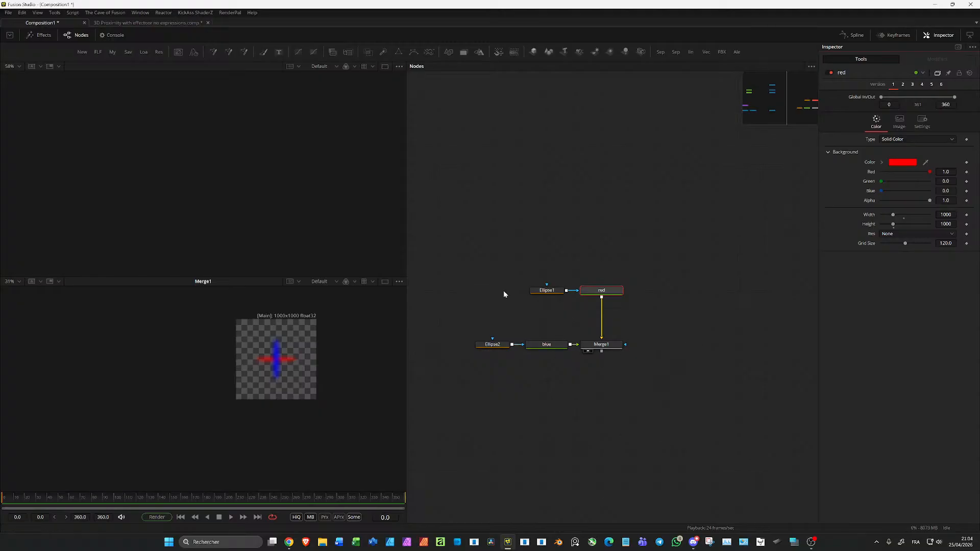
- Fit Merge1 to the lower viewer and move the Ellipse1 and red nodes down closer to Merge1
scroll(587, 357, up, 3)
click(628, 347)
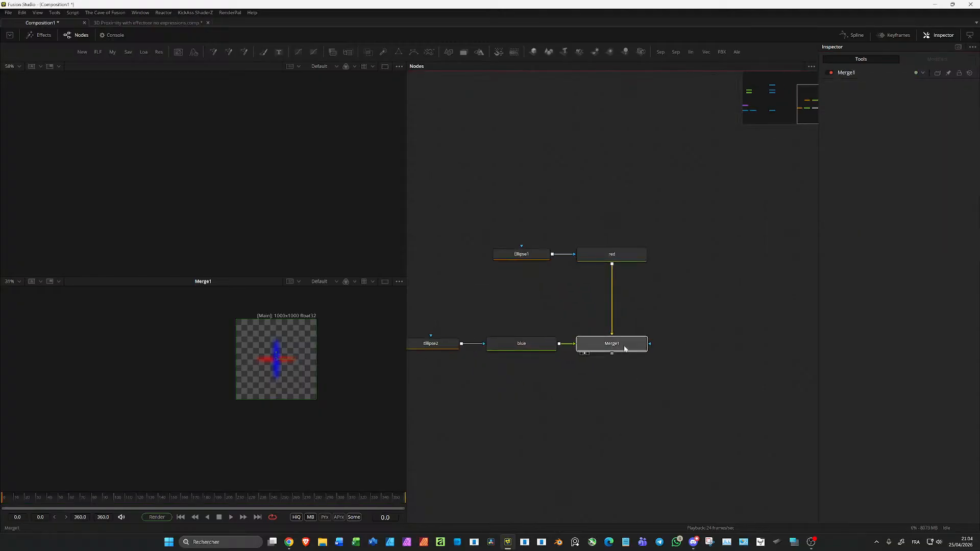
key(ctrl+f)
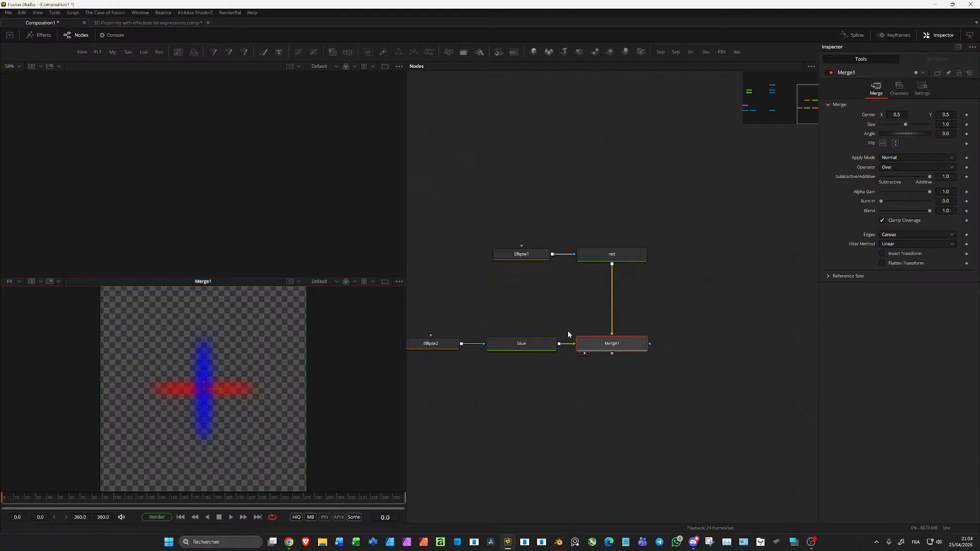
drag(518, 227, 641, 280)
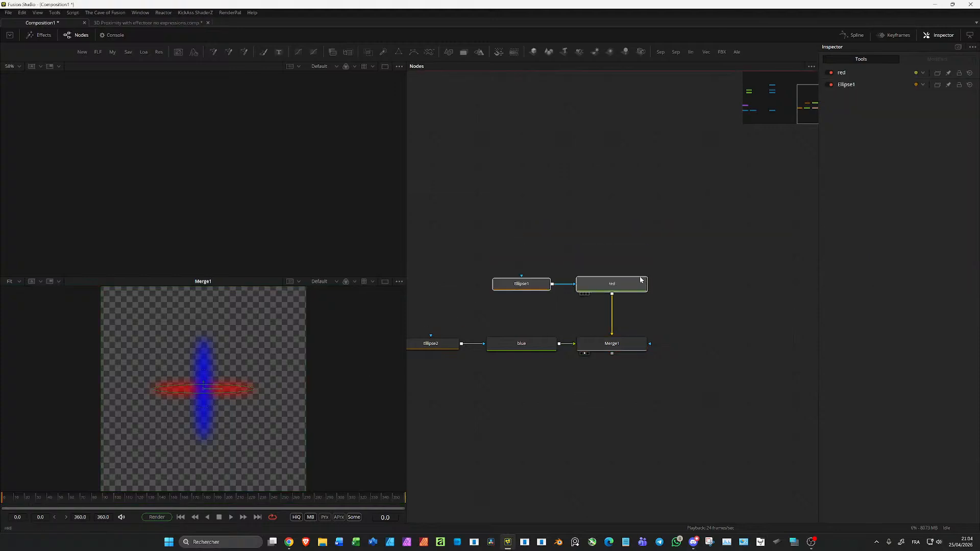
- Add an sText node in an empty area of the node graph and delete the extra sText2 and sMerge1 nodes
scroll(664, 258, down, 4)
drag(684, 203, 659, 203)
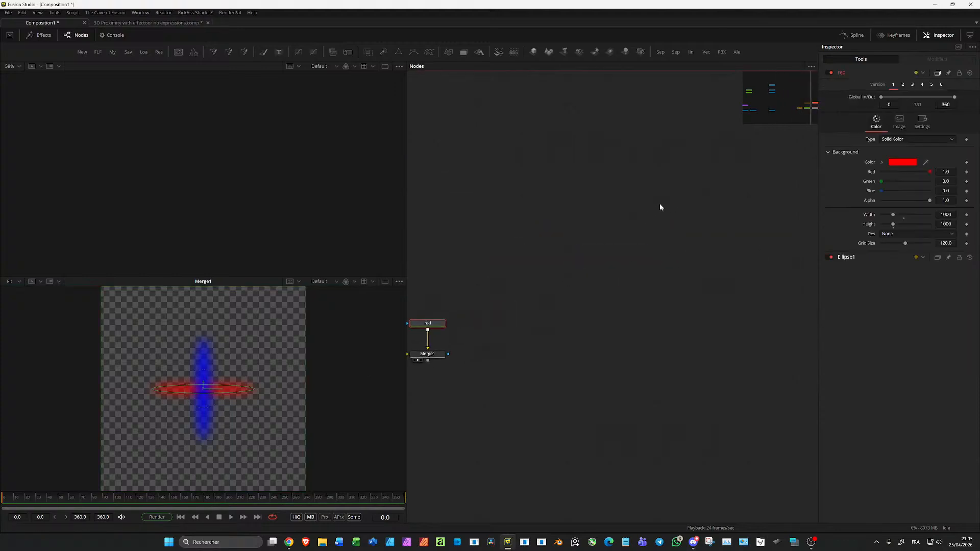
click(659, 202)
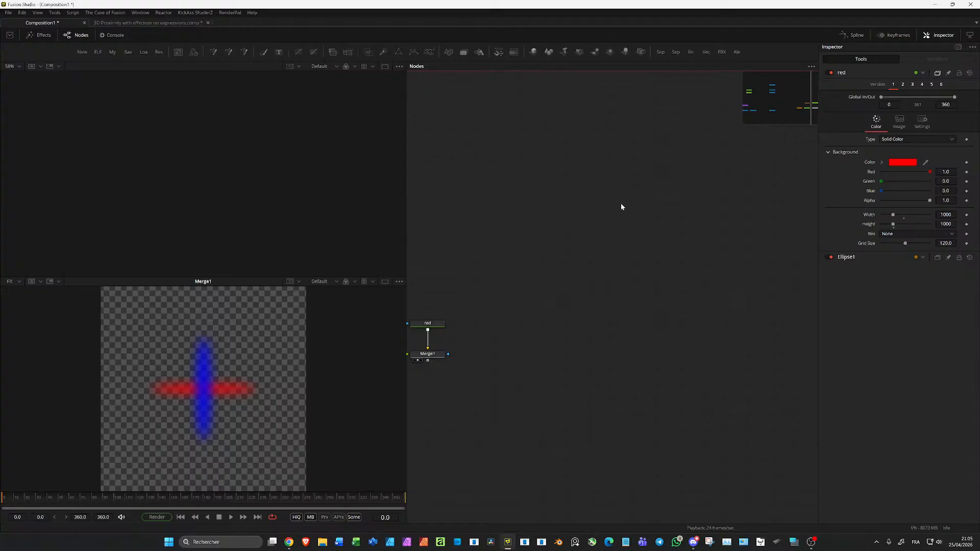
drag(720, 212, 315, 214)
key(ctrl+v)
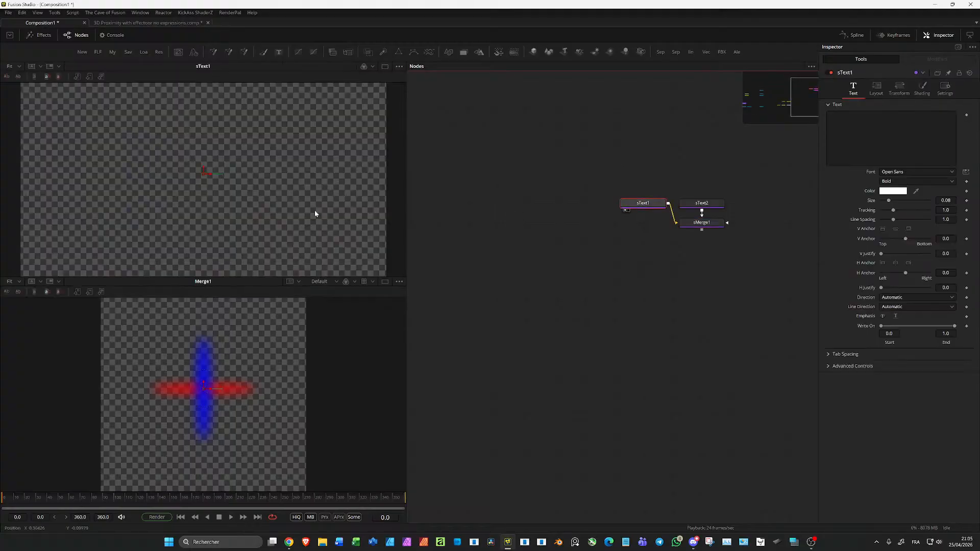
drag(720, 237, 700, 190)
key(Delete)
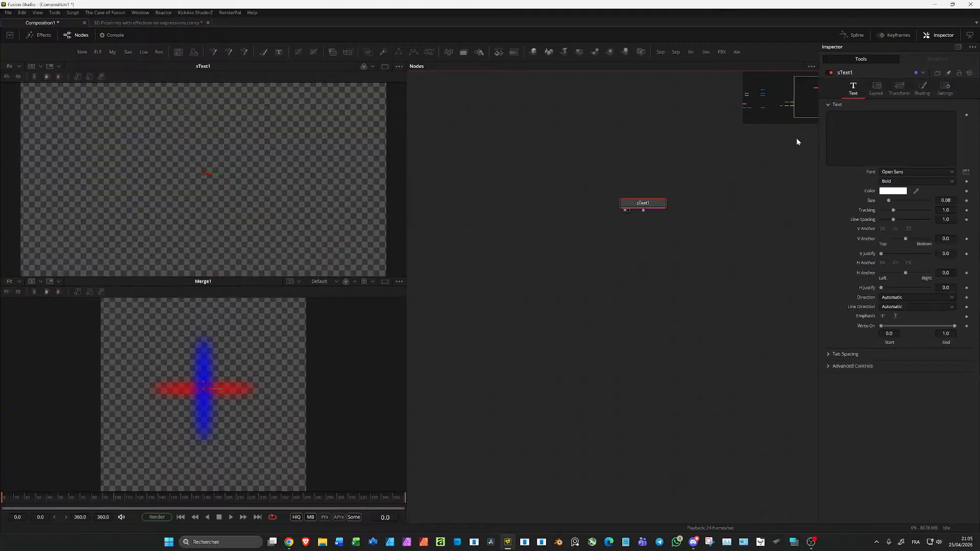
- Set sText1's text to "L" and enlarge the letter
click(868, 136)
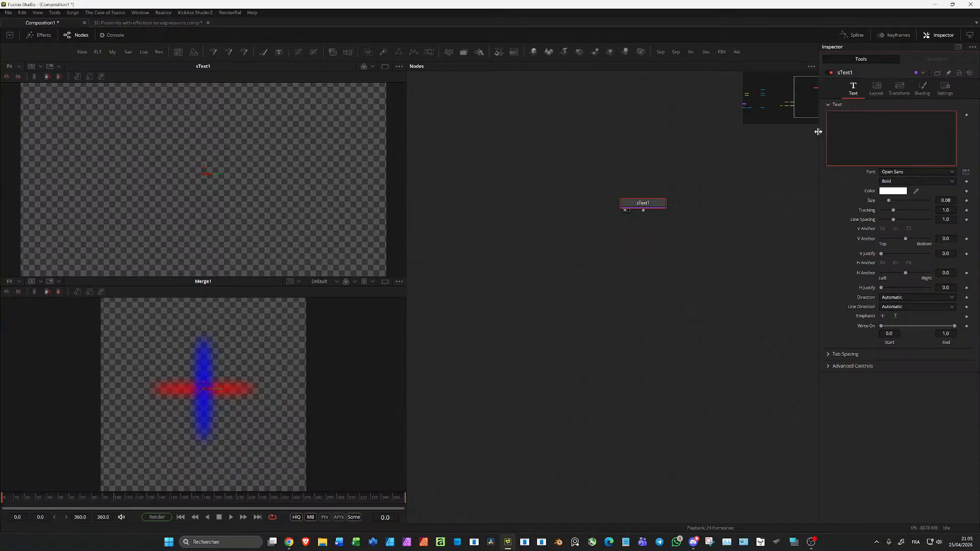
text(L)
drag(889, 200, 924, 202)
- Add an Extrude3D node after sText1, show it in the upper viewer and set its extrusion depth to about 0.063
click(643, 204)
key(ctrl+v)
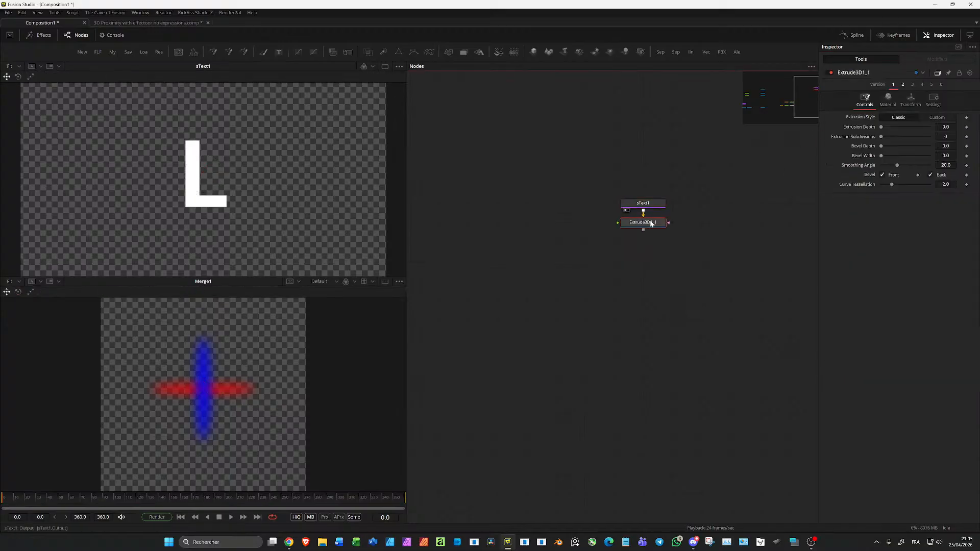
key(1)
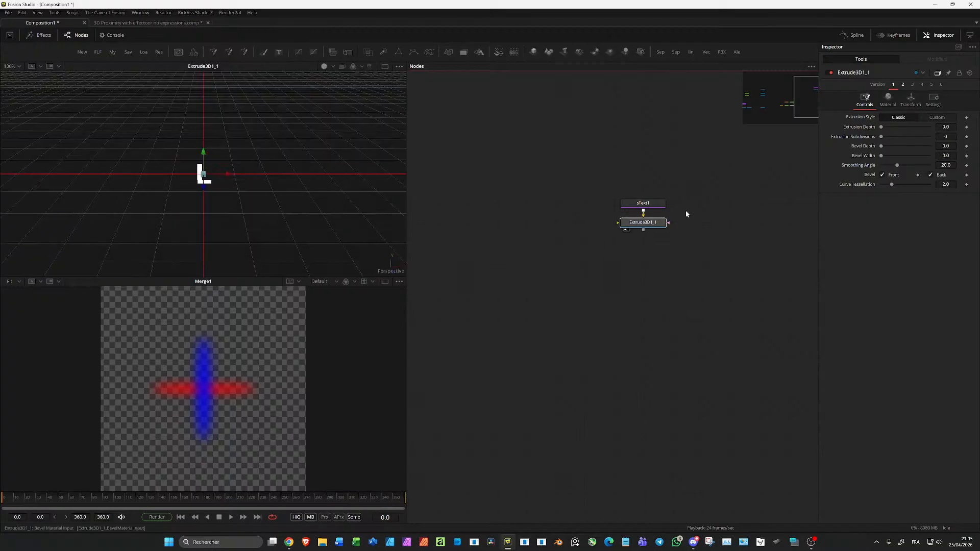
drag(882, 126, 896, 128)
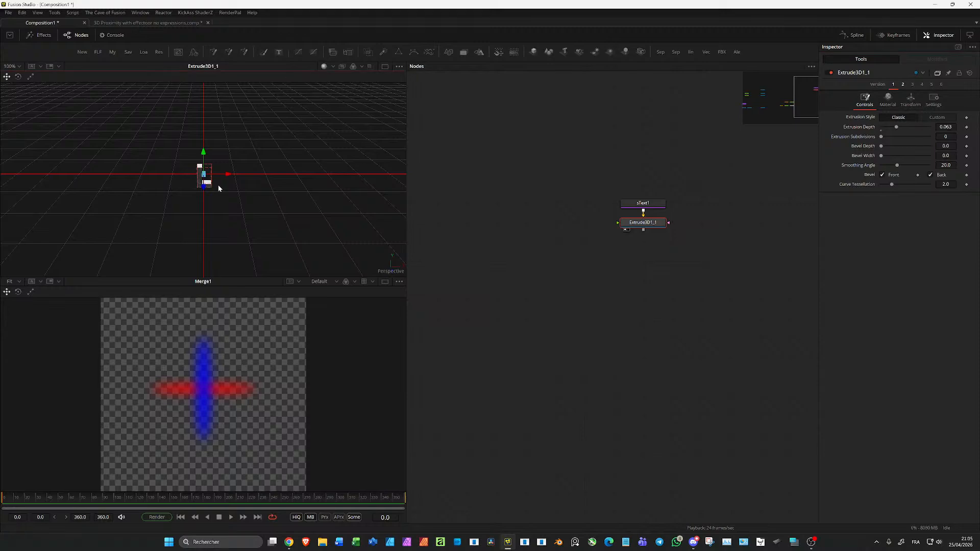
drag(219, 185, 317, 176)
scroll(245, 191, up, 3)
- Add a Transform3D node after the Extrude3D node and show it in the upper viewer
click(640, 222)
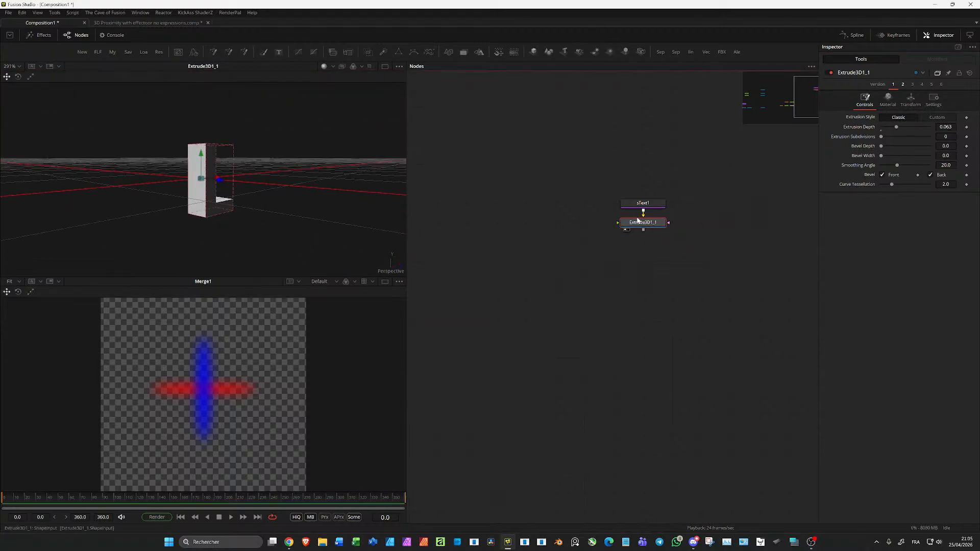
key(shift+t)
click(646, 244)
key(1)
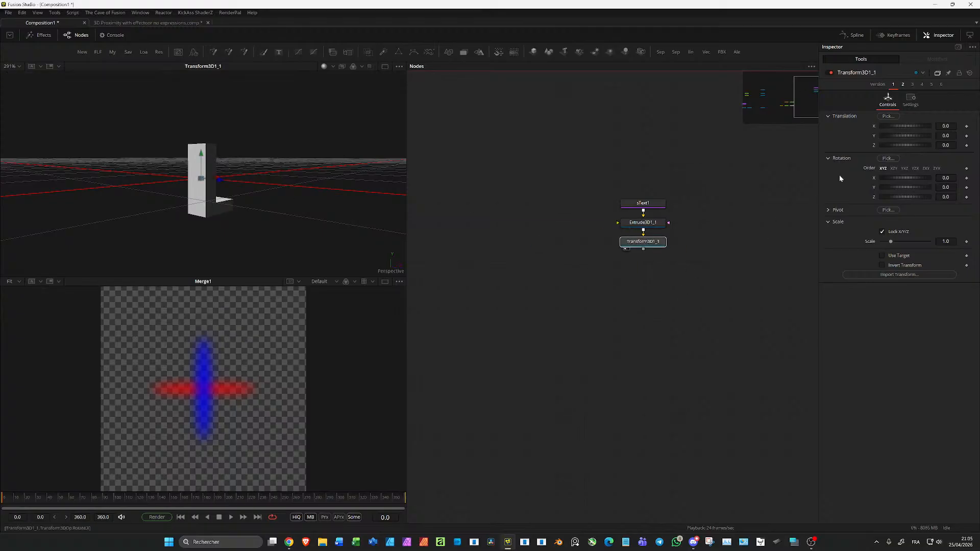
- Try rotating the letter about X and Y in the Transform3D node, and reset both rotations to default
drag(890, 189, 912, 179)
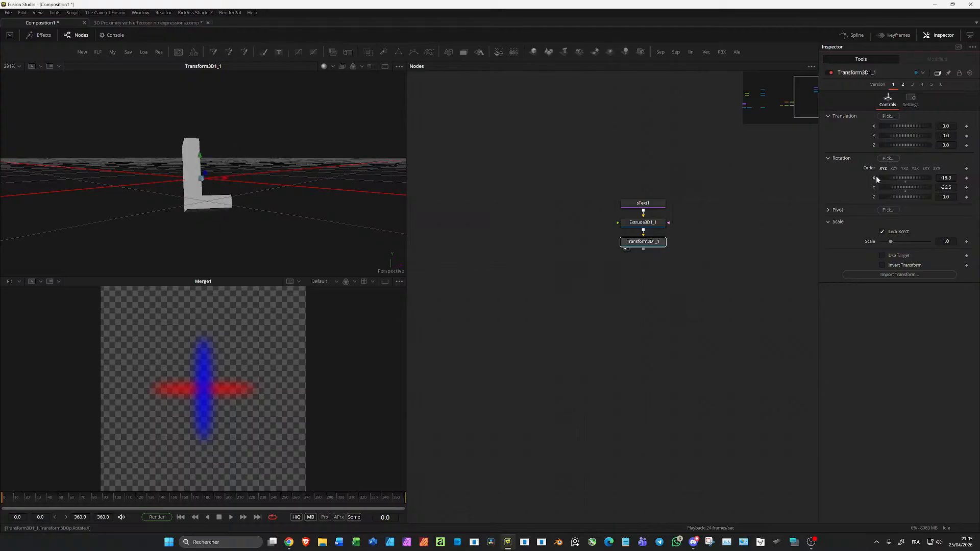
double_click(875, 179)
double_click(875, 189)
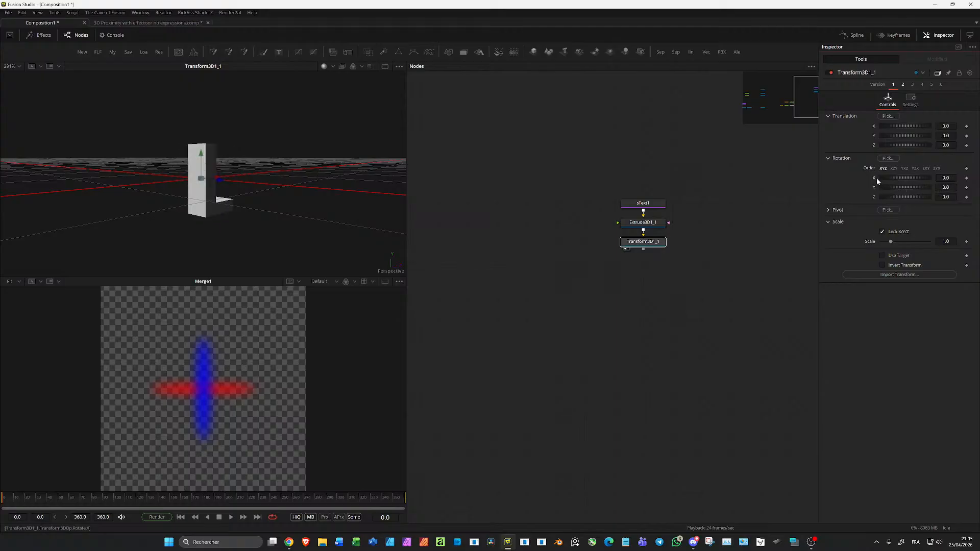
- Modify the Transform3D node's X rotation with a Probe and show the Probe's settings
right_click(878, 179)
mouse_move(907, 221)
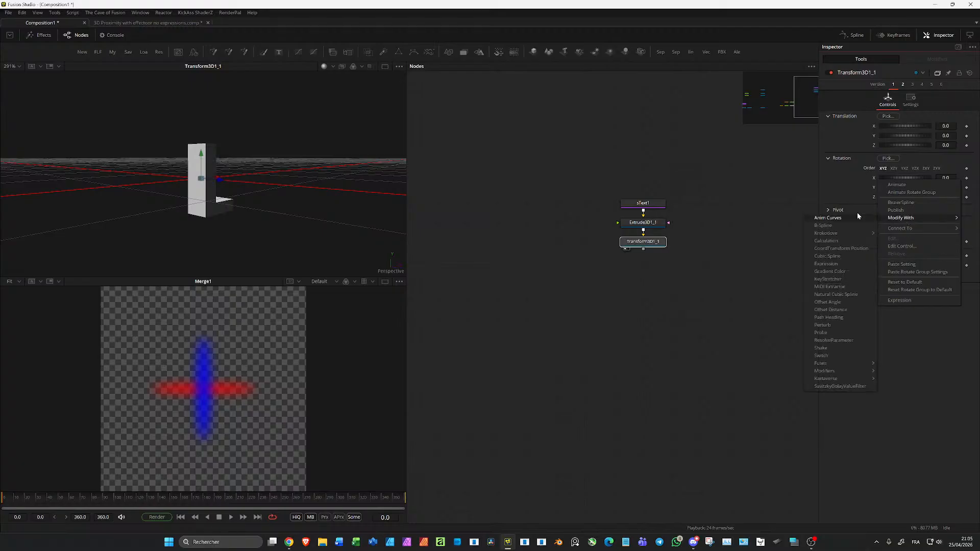
click(829, 333)
click(937, 59)
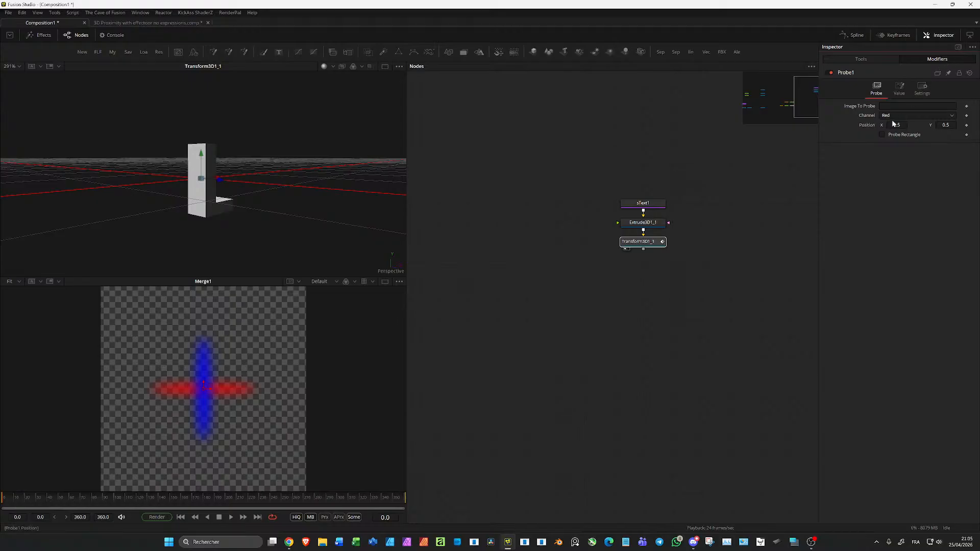
- Assign the red background node as the image to probe for the Probe on the X rotation
scroll(582, 243, down, 2)
drag(567, 227, 607, 219)
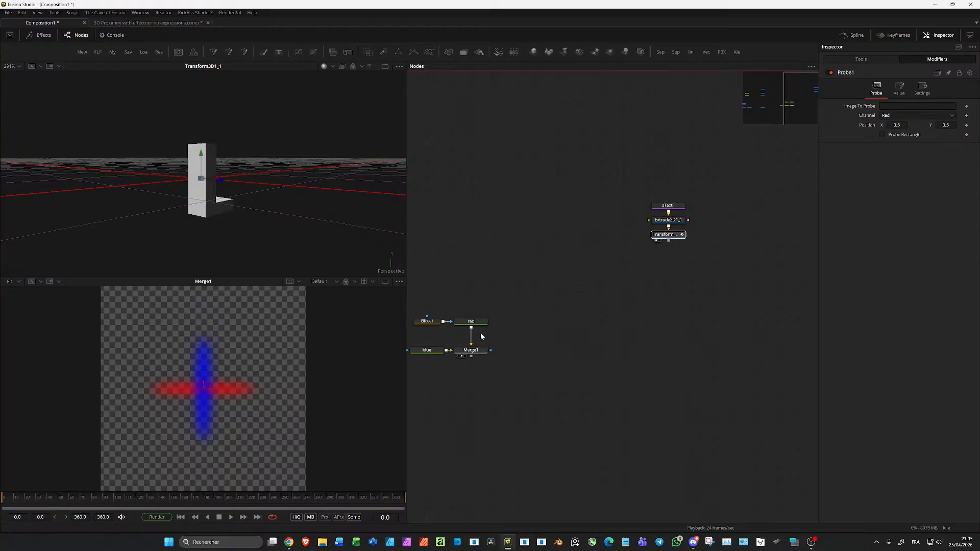
drag(471, 321, 713, 249)
key(ctrl+z)
drag(892, 105, 893, 106)
- Set the White Value of the X rotation's Probe to 120
click(900, 88)
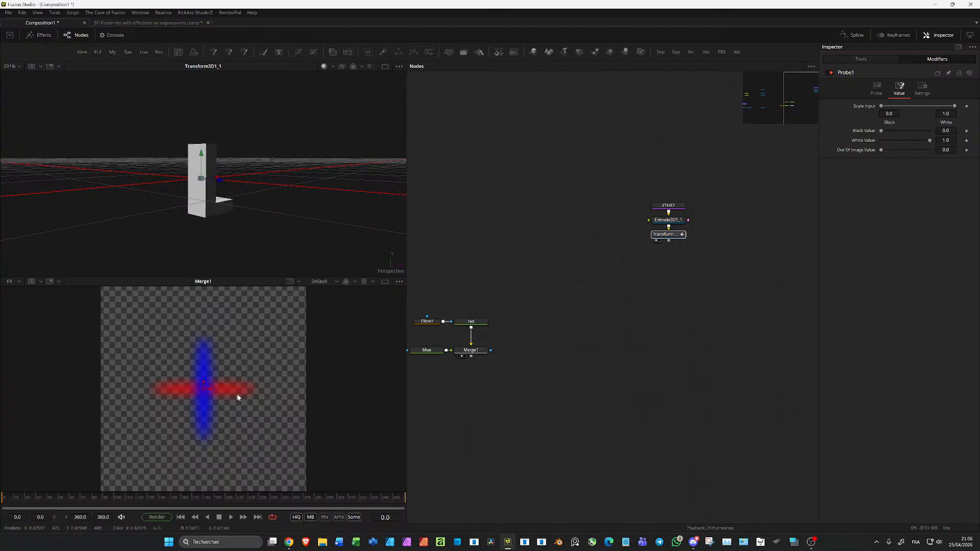
drag(929, 140, 929, 141)
double_click(946, 140)
text(120)
key(Tab)
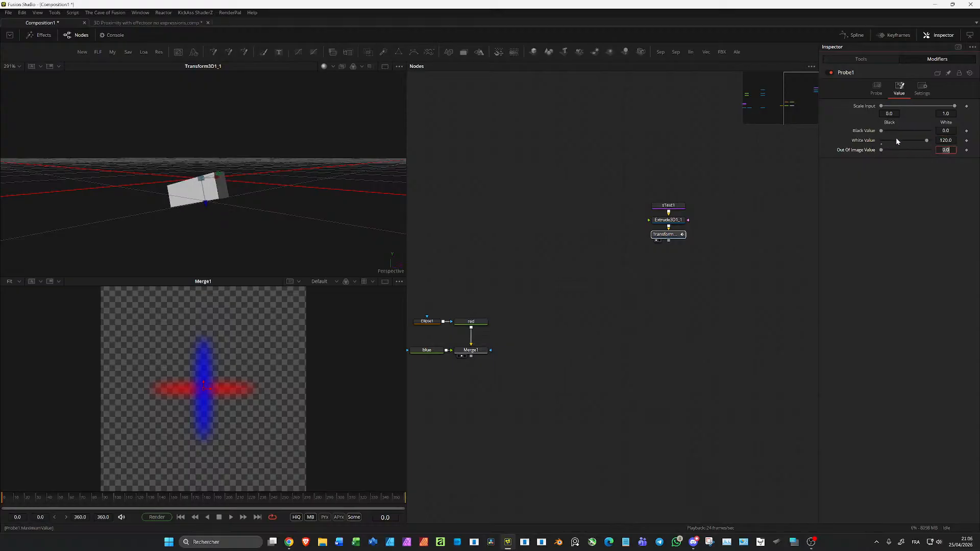
- Modify the letter's Transform3D Y rotation with a second Probe and show its settings
click(867, 59)
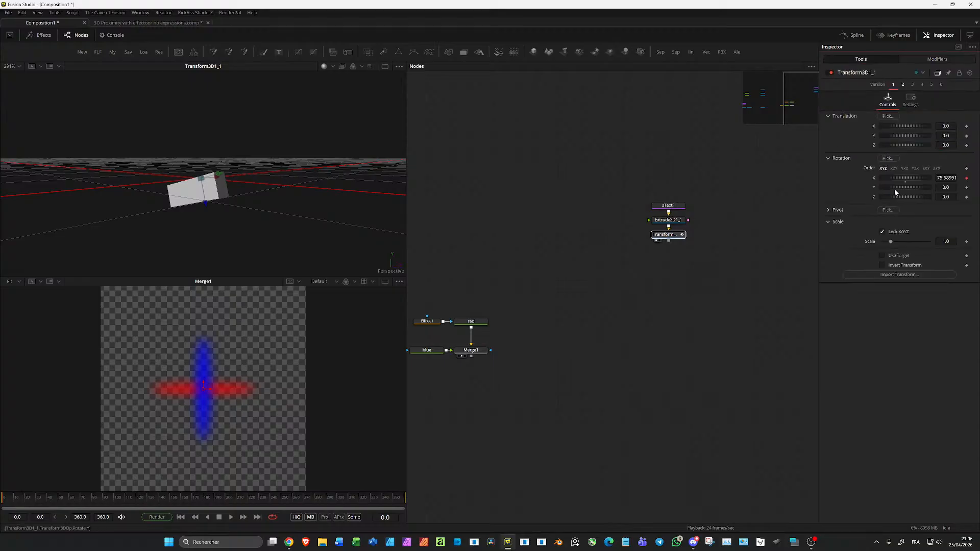
right_click(874, 185)
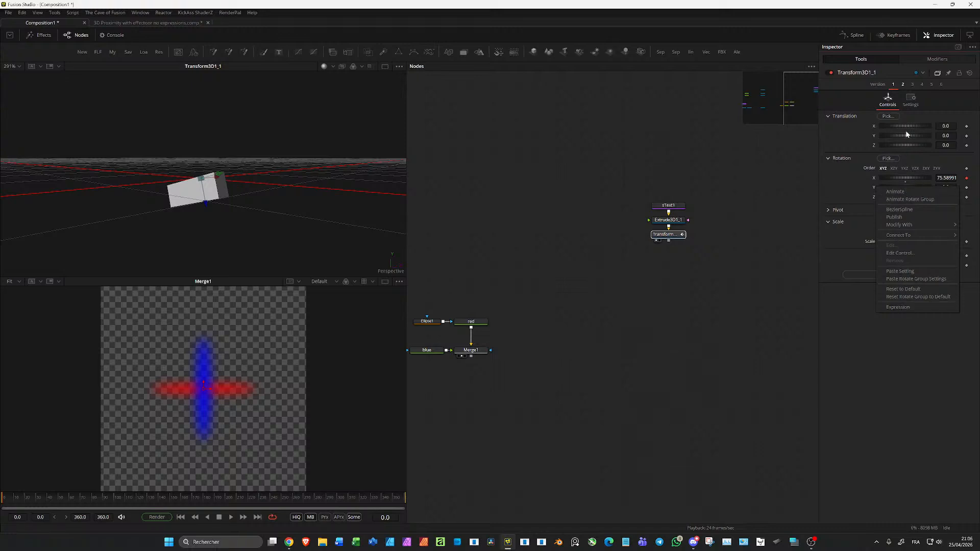
mouse_move(912, 227)
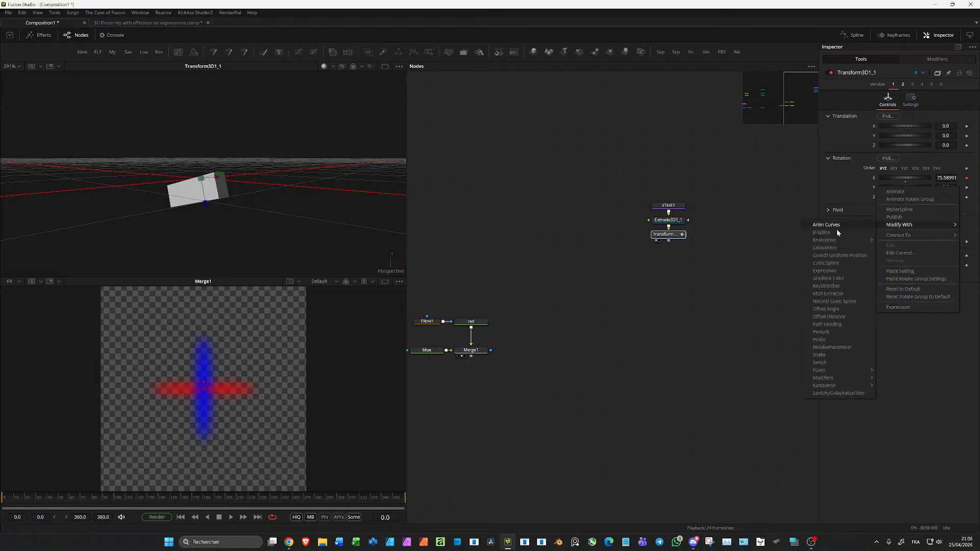
click(835, 338)
click(937, 59)
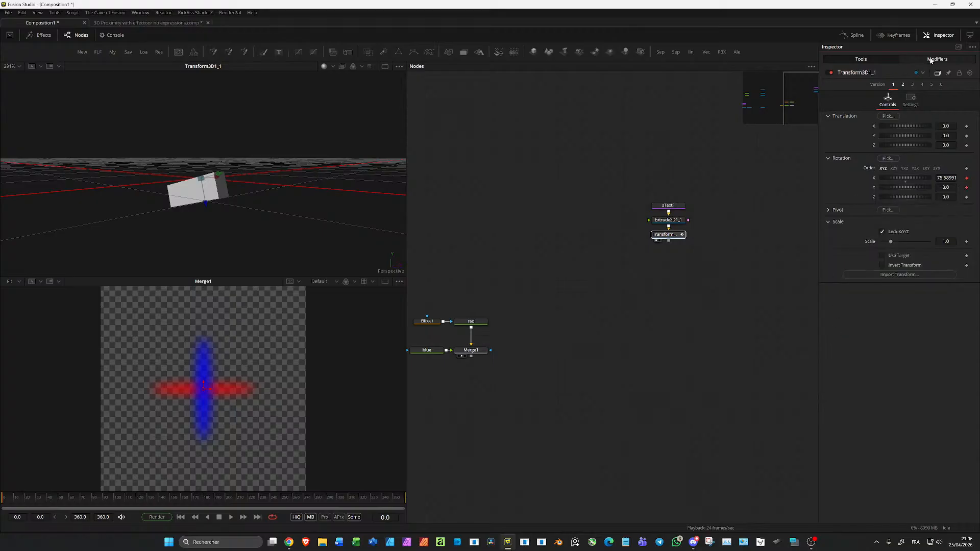
- Assign the blue background node as the second Probe's image and set its channel to Blue
drag(428, 349, 912, 116)
click(910, 128)
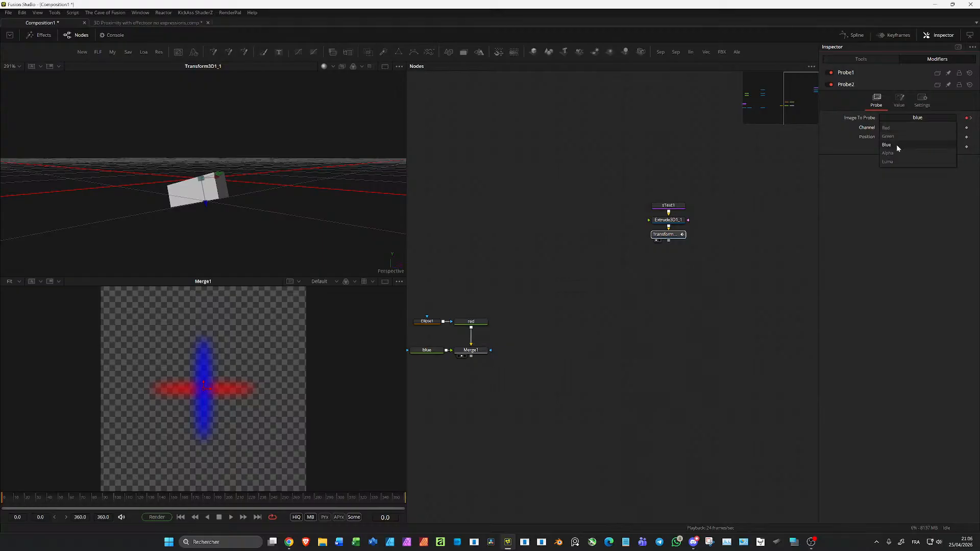
click(896, 145)
- Set the second Probe's White Value to 45 and return to the Transform3D node's controls
click(903, 103)
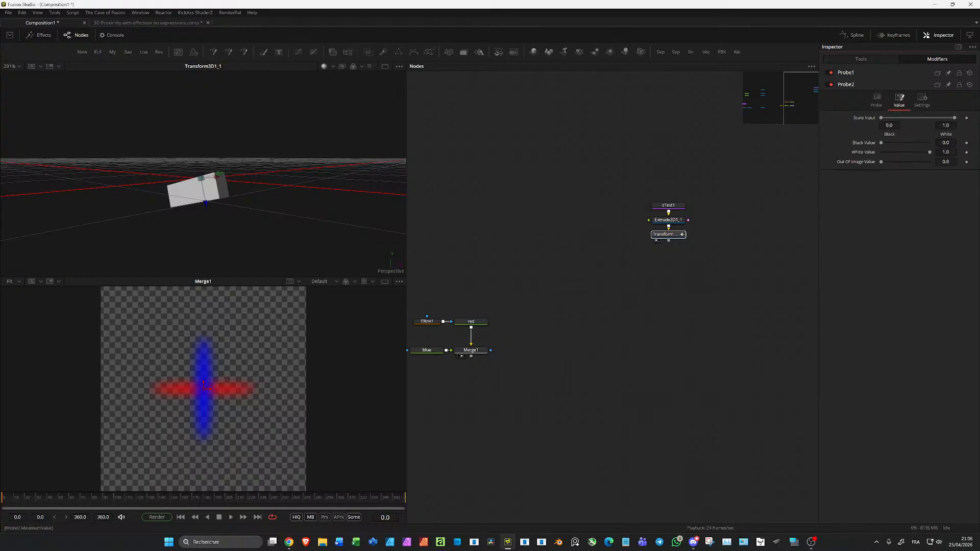
click(946, 152)
text(45)
key(Tab)
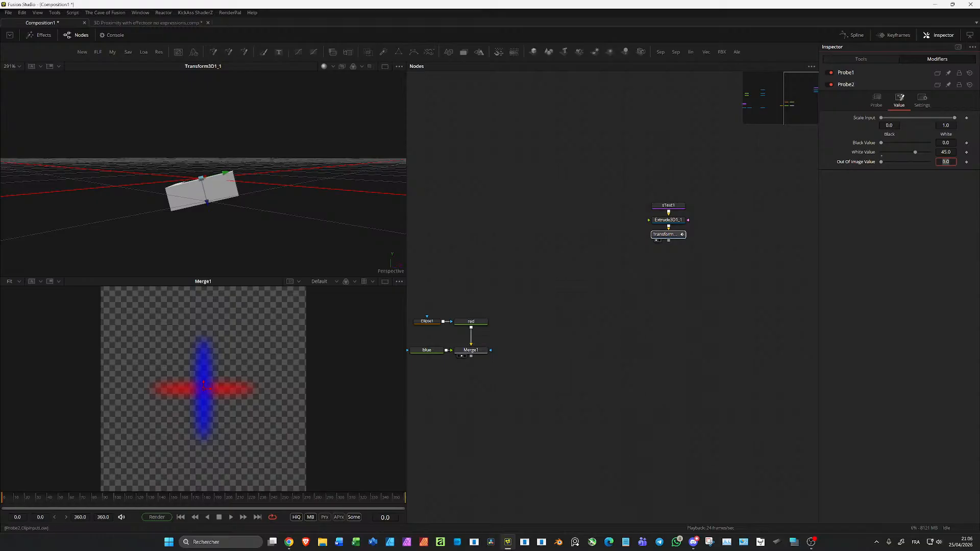
click(862, 59)
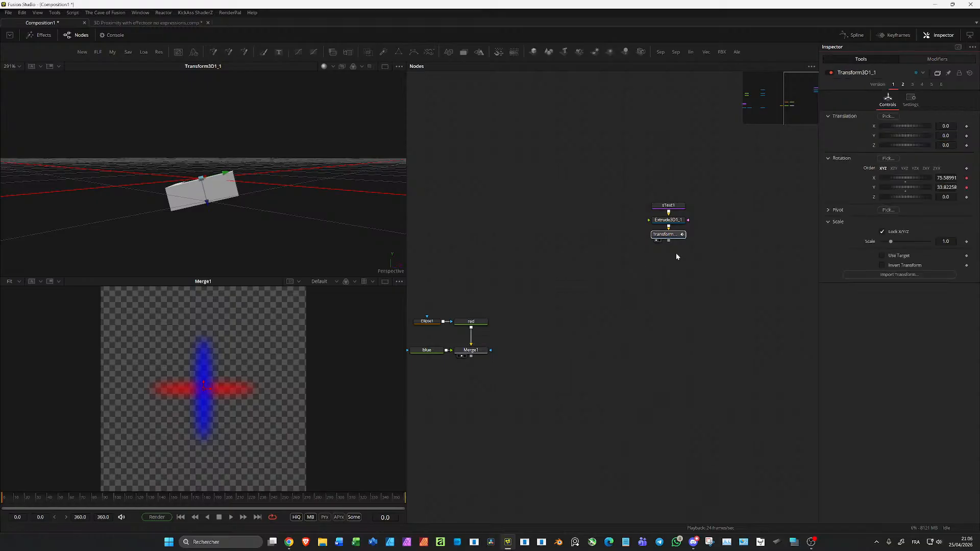
- Try moving the X rotation's probe position over the red and blue ellipses, and undo the moves
click(666, 235)
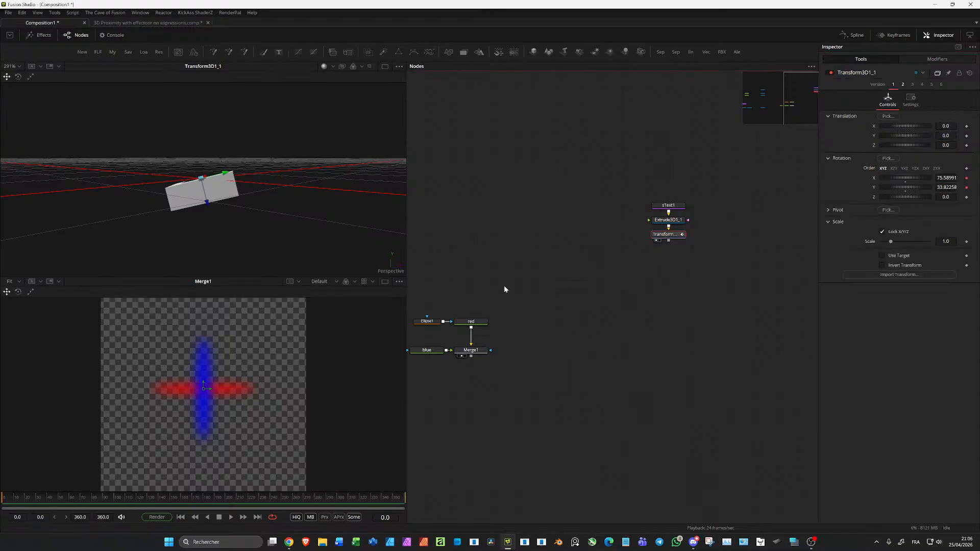
drag(207, 389, 230, 348)
scroll(330, 218, down, 3)
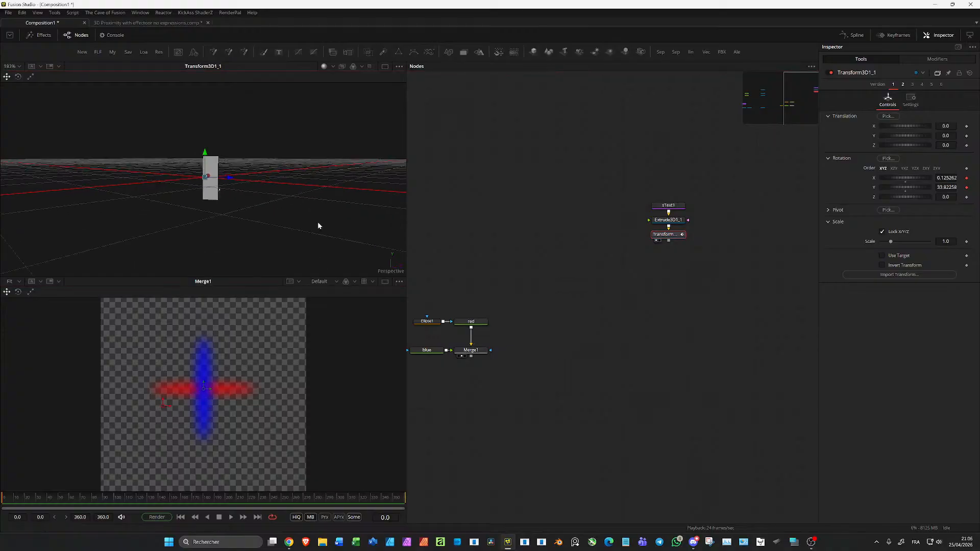
drag(318, 222, 295, 228)
mouse_move(171, 402)
mouse_down()
mouse_move(212, 419)
mouse_move(209, 406)
mouse_up()
key(ctrl+z)
key(ctrl+z)
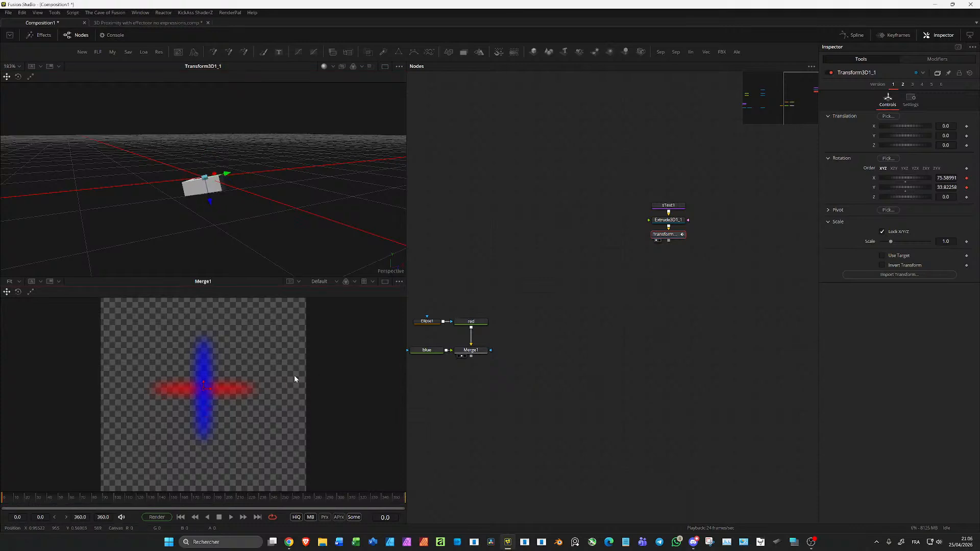
- Add a Merge3D node after the letter's Transform3D and place it further below
click(669, 236)
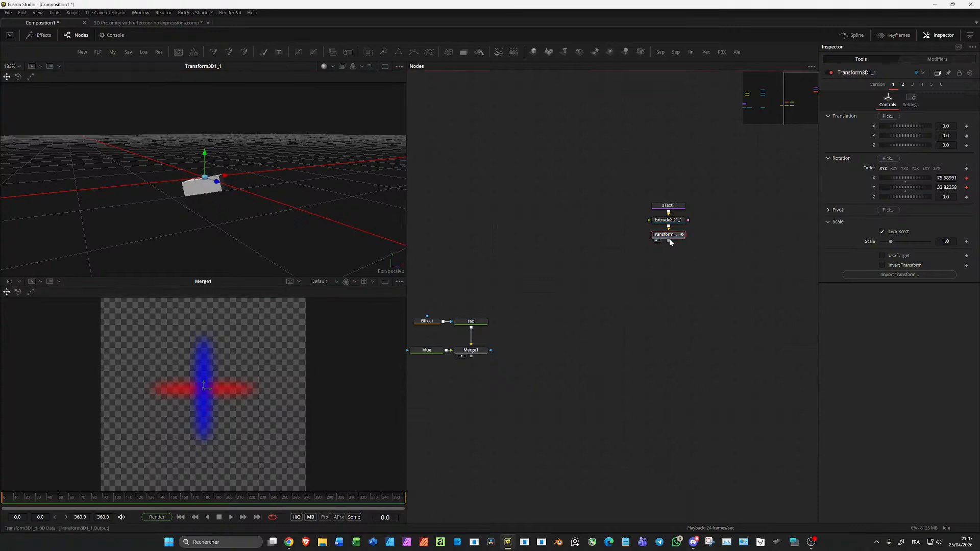
key(shift+m)
drag(672, 253, 672, 282)
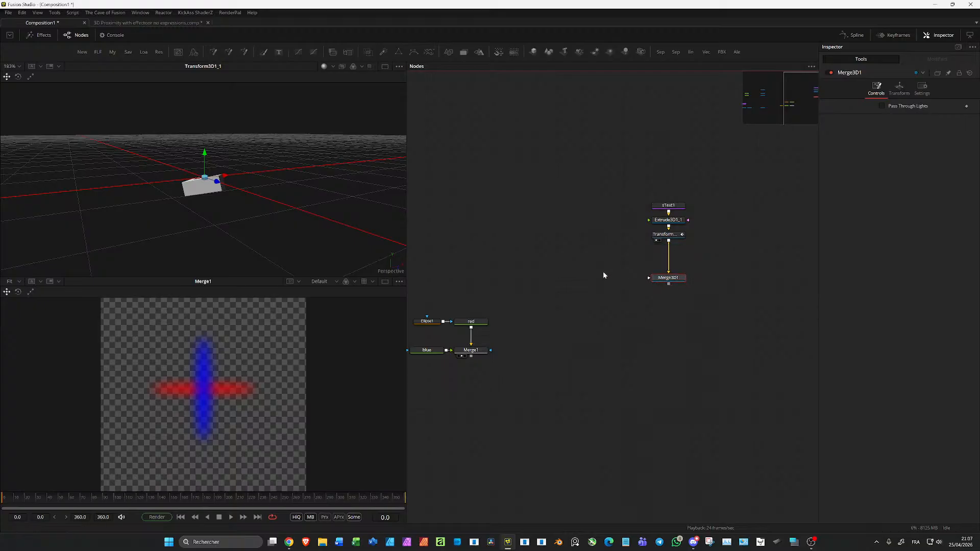
- Add an unconnected Shape3D node above the ellipse and background nodes
click(499, 277)
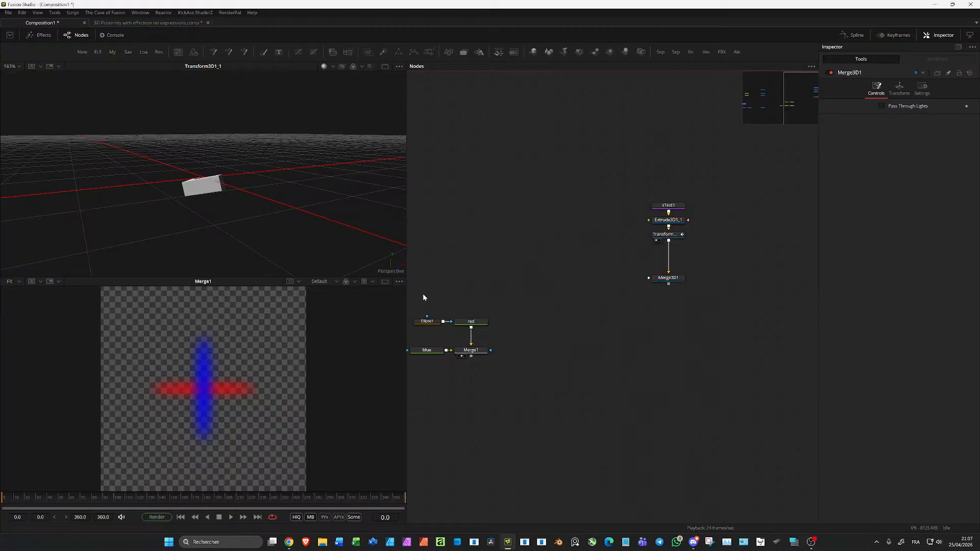
key(shift+space)
text(3sh)
key(Return)
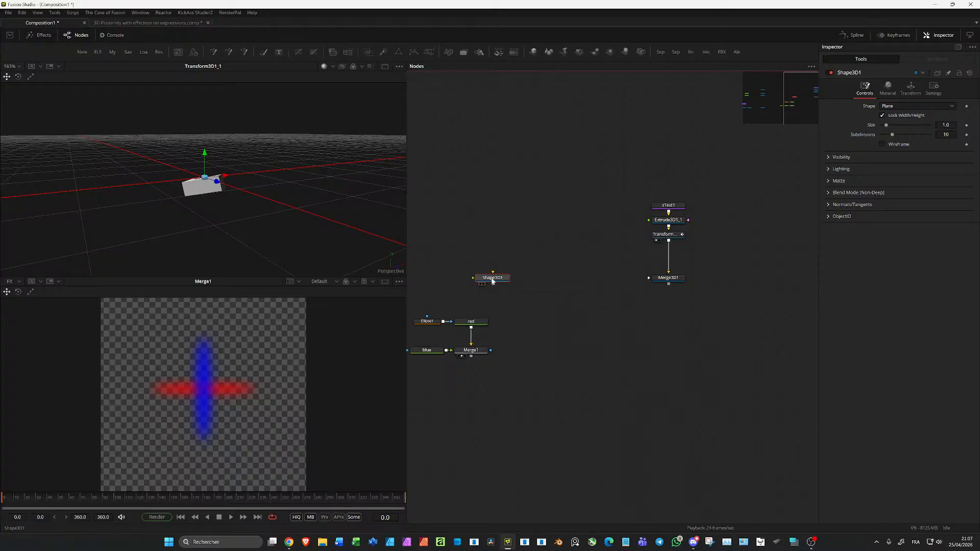
- Paste a Transform3D after the Shape3D, connect it to the Merge3D and show the Merge3D in the upper viewer
key(ctrl+v)
drag(512, 293, 337, 217)
click(657, 280)
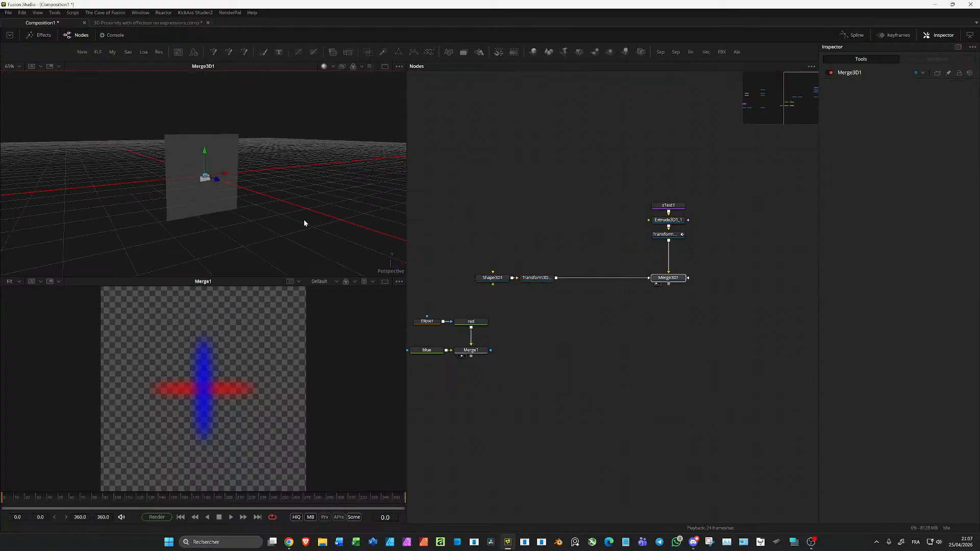
- Change the Shape3D to a Sphere and reduce its radius to about 0.063
click(493, 277)
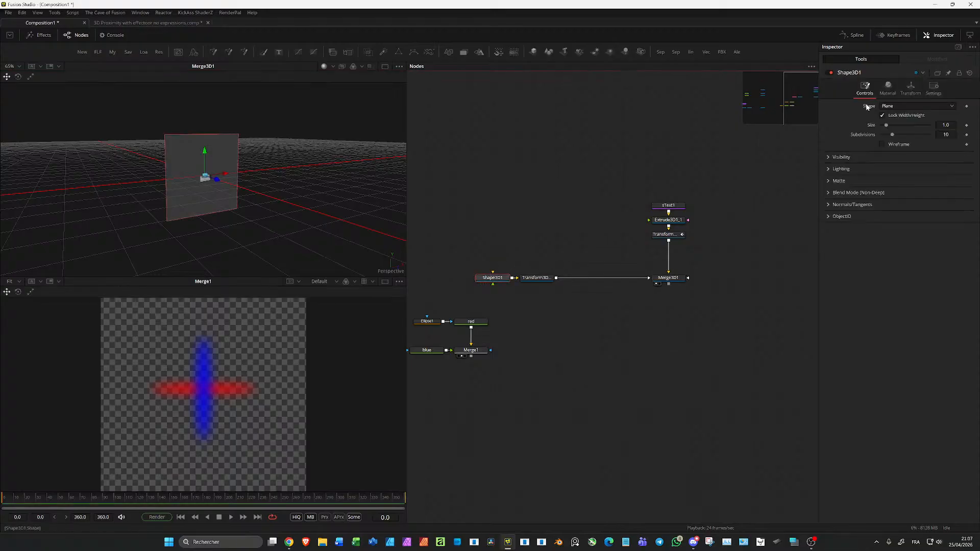
scroll(864, 109, down, 2)
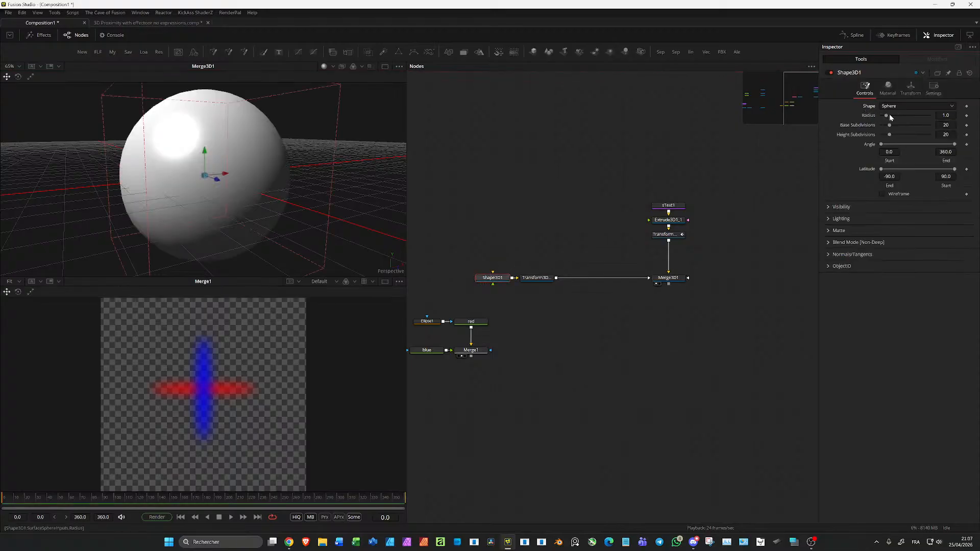
drag(887, 115, 880, 116)
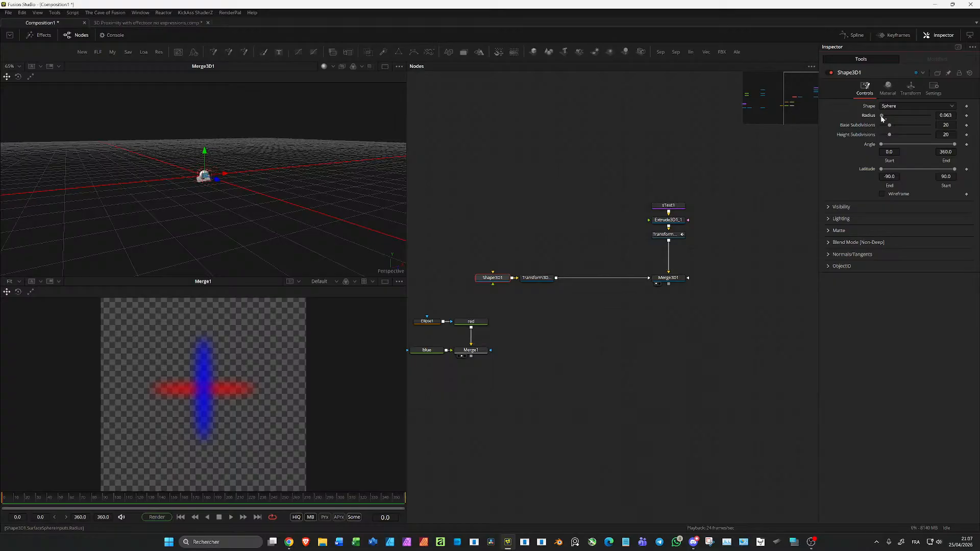
- Enable an expression on the Center of Ellipse1, the red background's mask
click(536, 278)
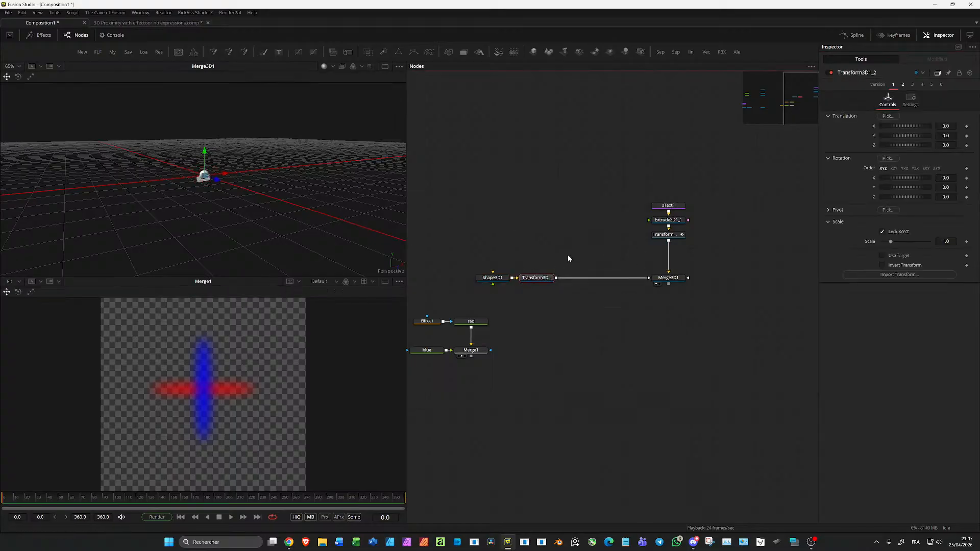
drag(492, 325, 570, 317)
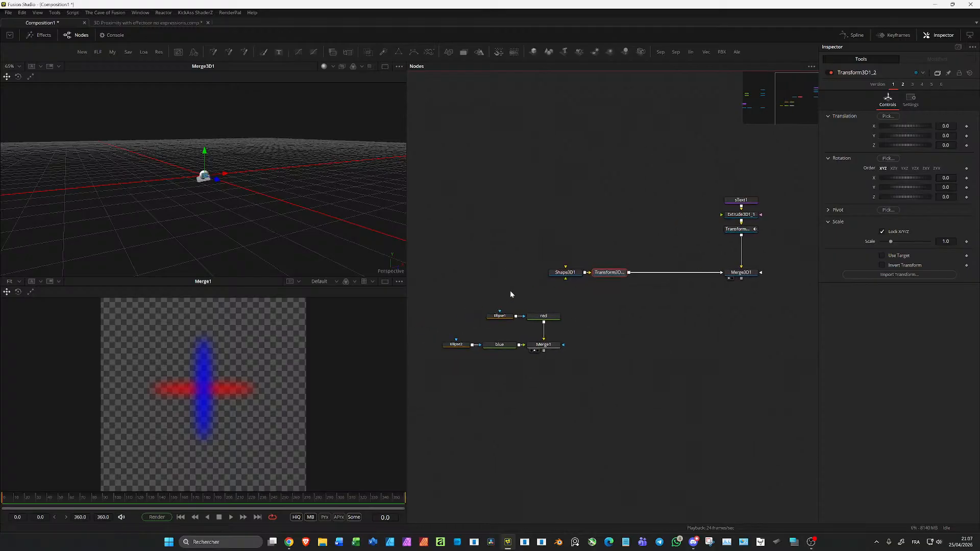
click(500, 316)
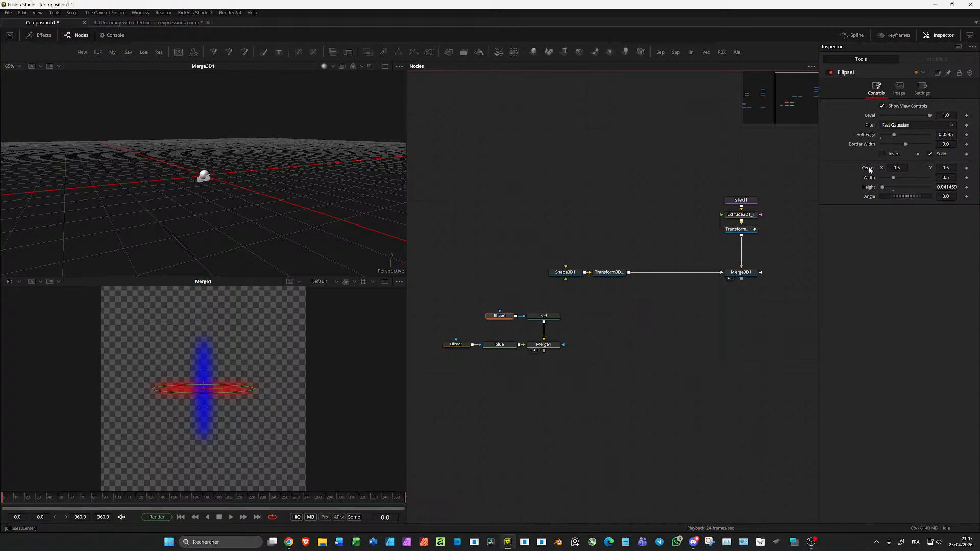
click(609, 273)
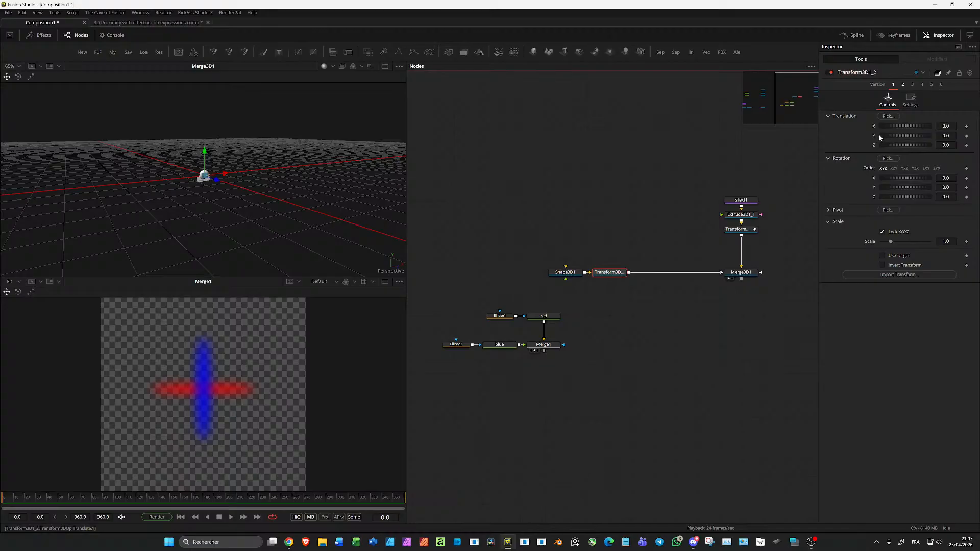
click(499, 316)
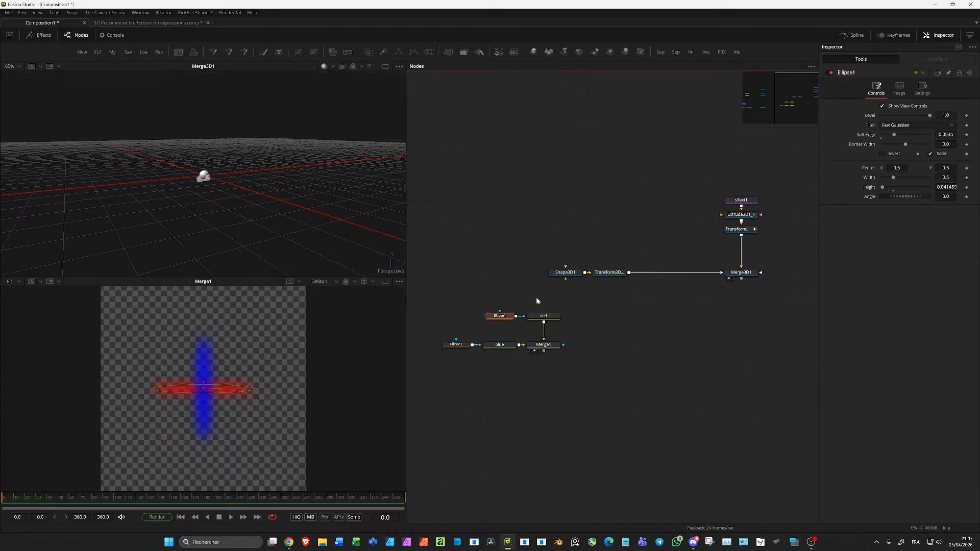
right_click(871, 167)
click(903, 267)
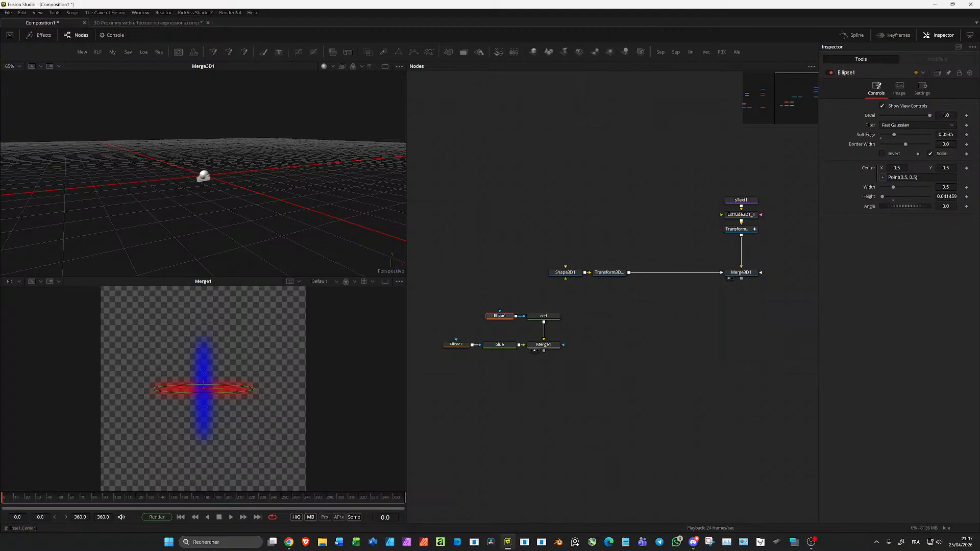
double_click(905, 177)
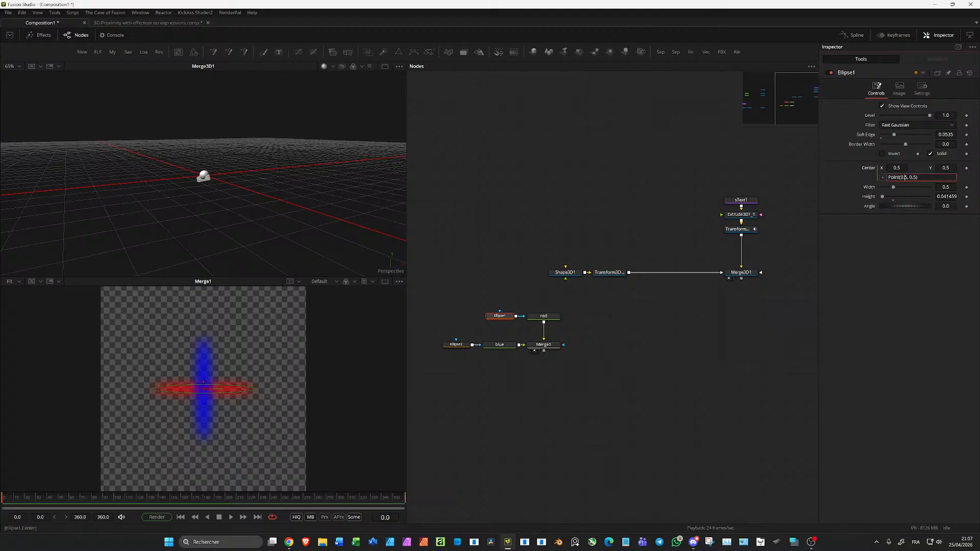
- Rename the sphere's Transform3D node as t
click(616, 274)
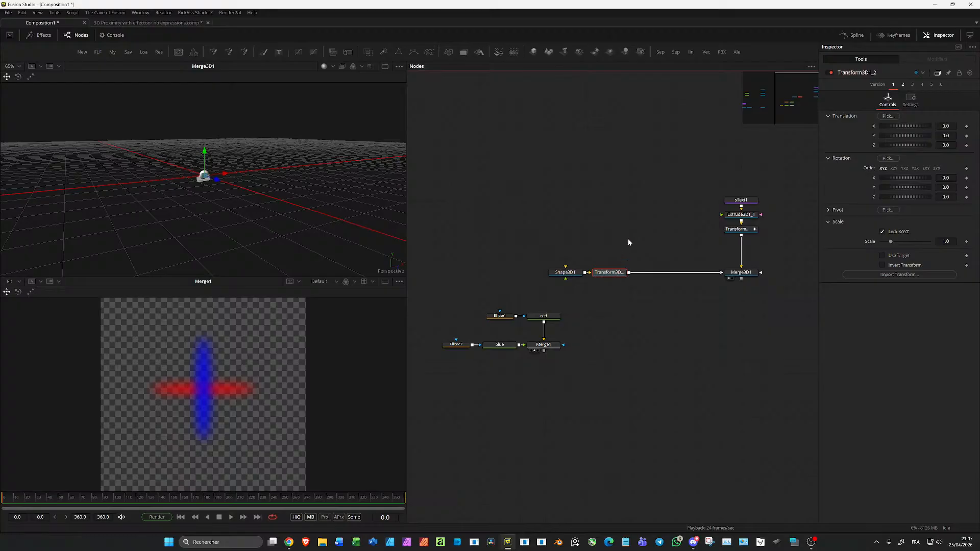
key(F2)
text(t)
key(Return)
- Set Ellipse1's Center expression to Point(t.Transform3DOp.Translate.X + 0.5, 0.5-t.Transform3DOp.Translate.Z)
click(500, 316)
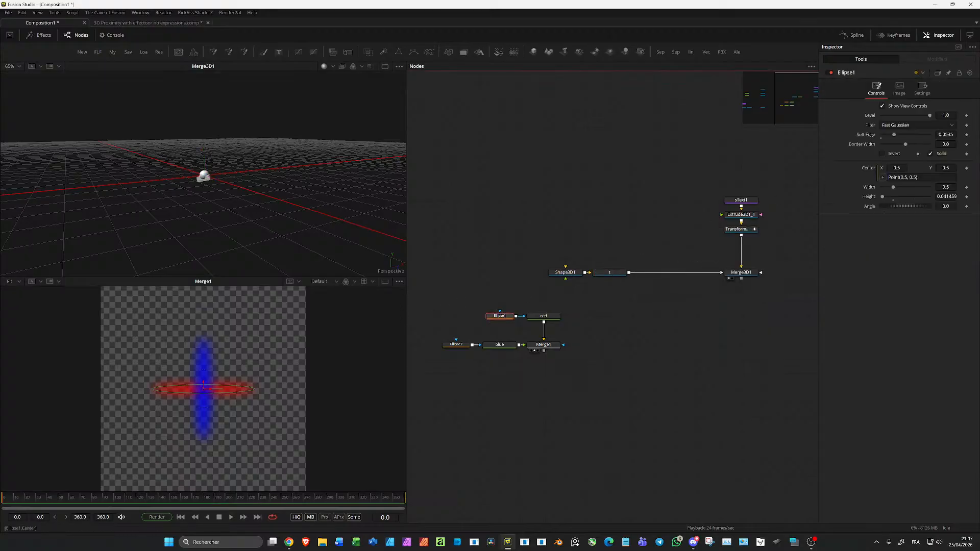
drag(925, 177, 830, 178)
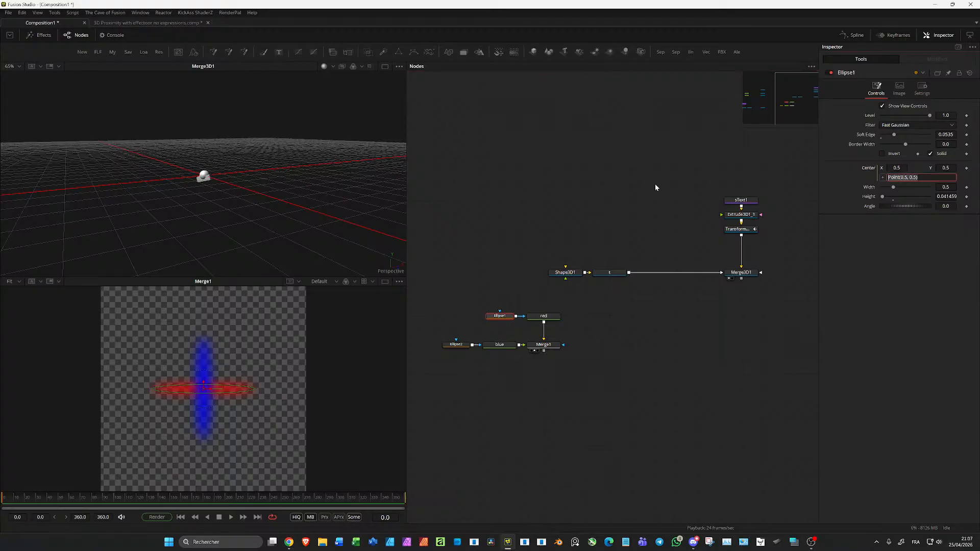
text(Poin)
text(t(t.Transform)
text(3Dp)
text(.Transla)
text(ye)
text(.X)
text( + 0.5)
text(,)
text( 0.5)
text(-t.)
text(Transfor)
text(m)
text(3DOp)
text(.Translate)
text(.Z)
text())
- Widen the Inspector to show the whole Center expression, copy it, and narrow the Inspector again
drag(799, 139, 619, 138)
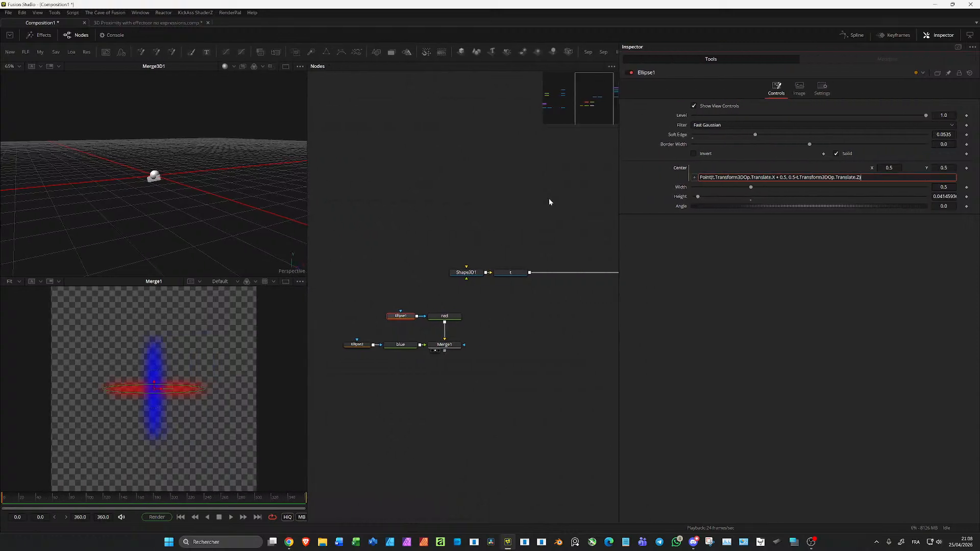
drag(890, 175, 663, 182)
key(ctrl+c)
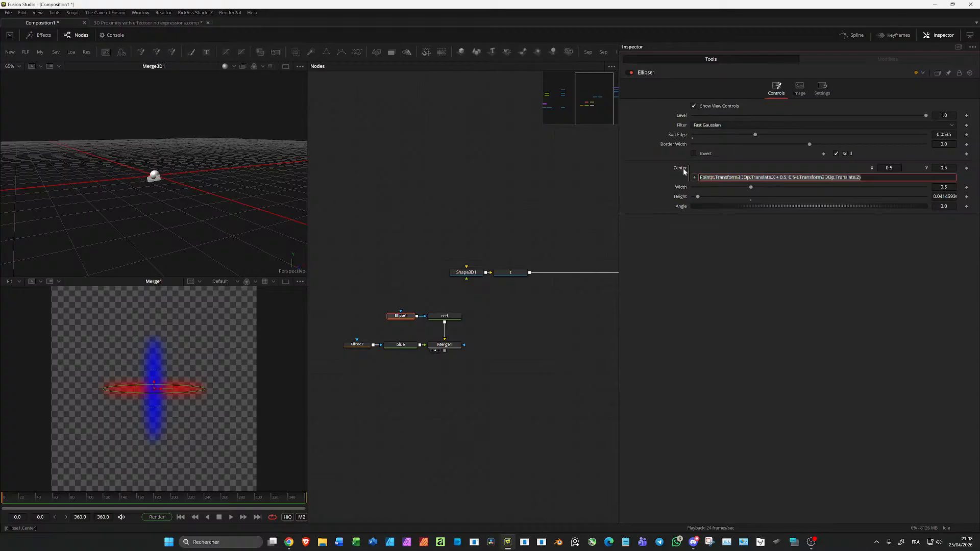
drag(620, 165, 750, 169)
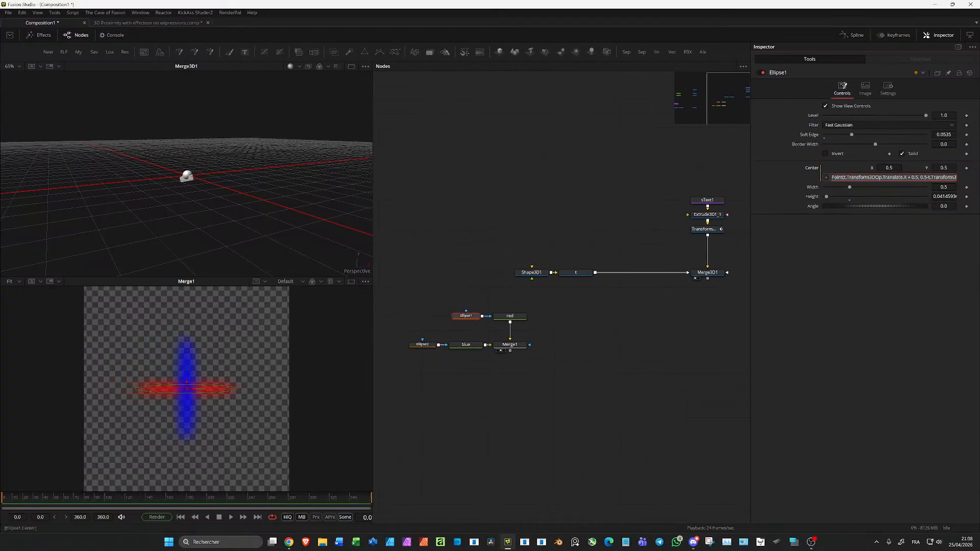
- Enable an expression on Ellipse2's Center and paste in Point(t.Transform3DOp.Translate.X + 0.5, 0.5-t.Transform3DOp.Translate.Z)
click(576, 273)
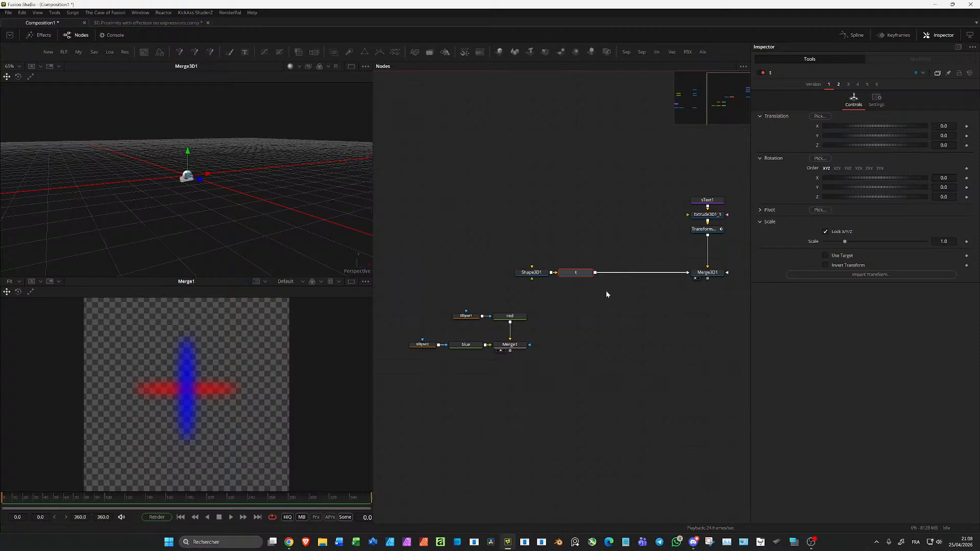
click(422, 345)
right_click(809, 168)
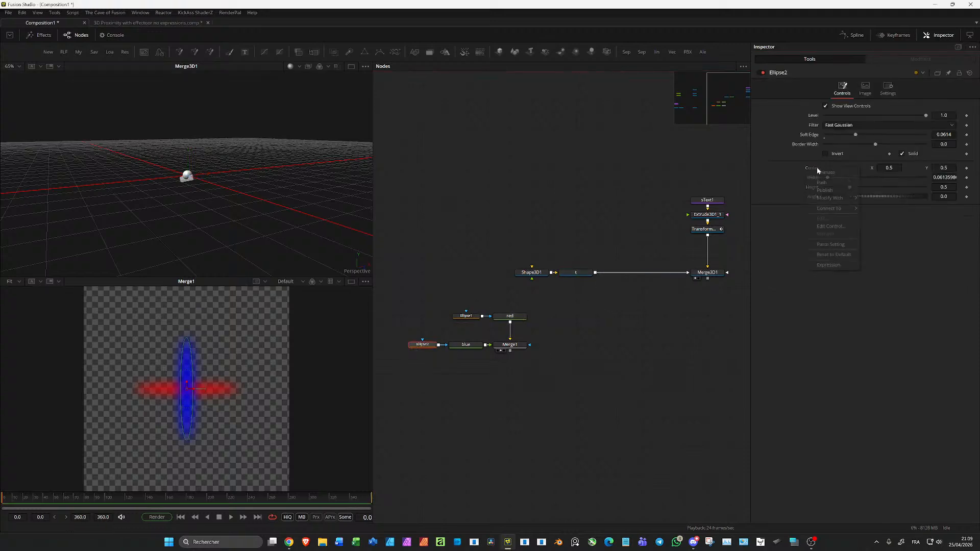
click(828, 266)
key(ctrl+v)
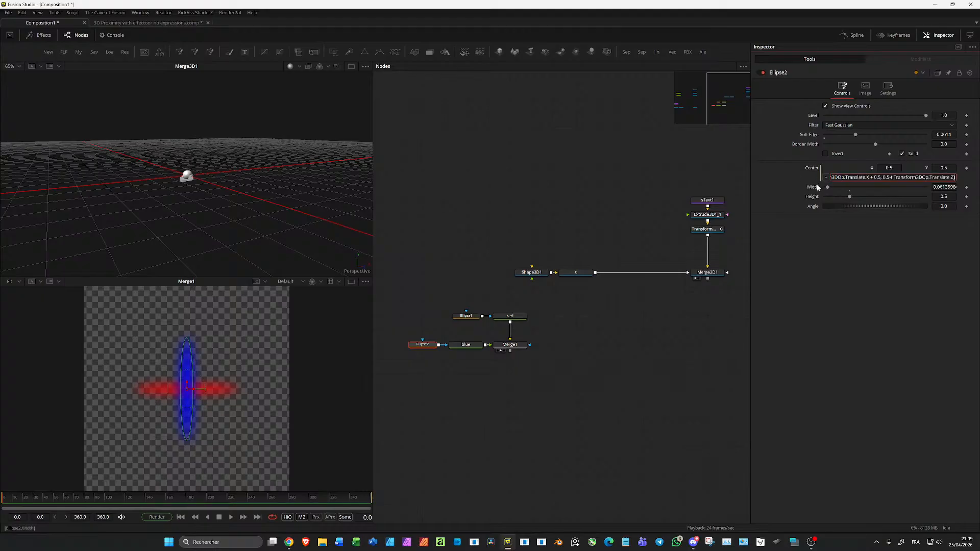
key(Tab)
- Test the mask link by shifting node t's X Translation back and forth, stopping at about 0.072
click(594, 296)
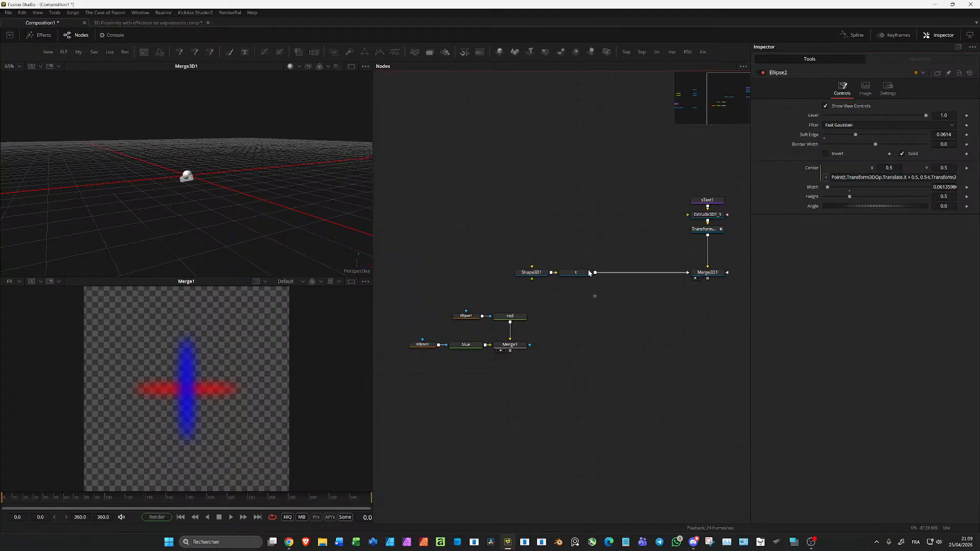
click(588, 273)
click(856, 125)
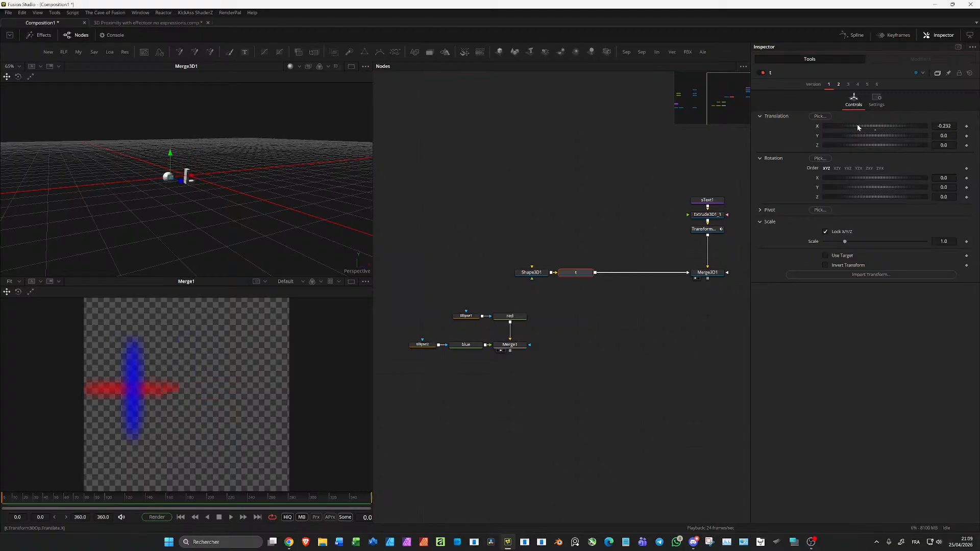
drag(858, 126, 877, 130)
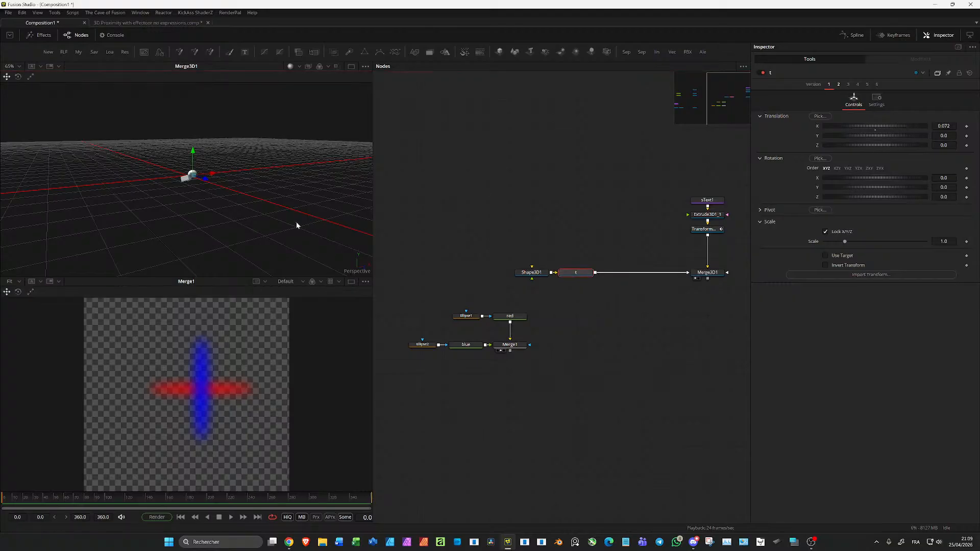
- Split the Merge3D1 viewer into four views and move the sphere in the Top view to about X 0.231, Z 0.308
key(shift+q)
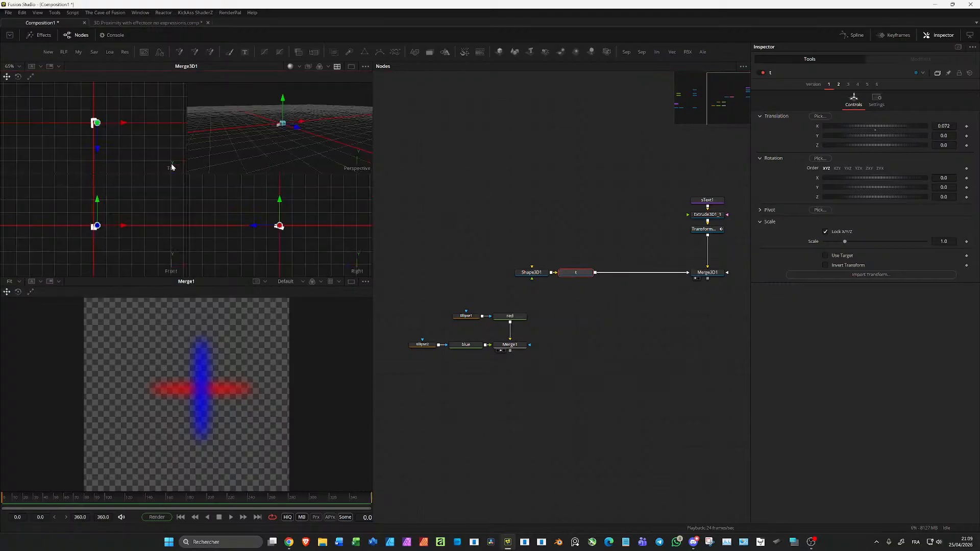
drag(97, 124, 83, 144)
drag(263, 157, 192, 142)
mouse_move(88, 144)
mouse_down()
mouse_move(91, 124)
mouse_move(107, 143)
mouse_up()
drag(285, 152, 330, 152)
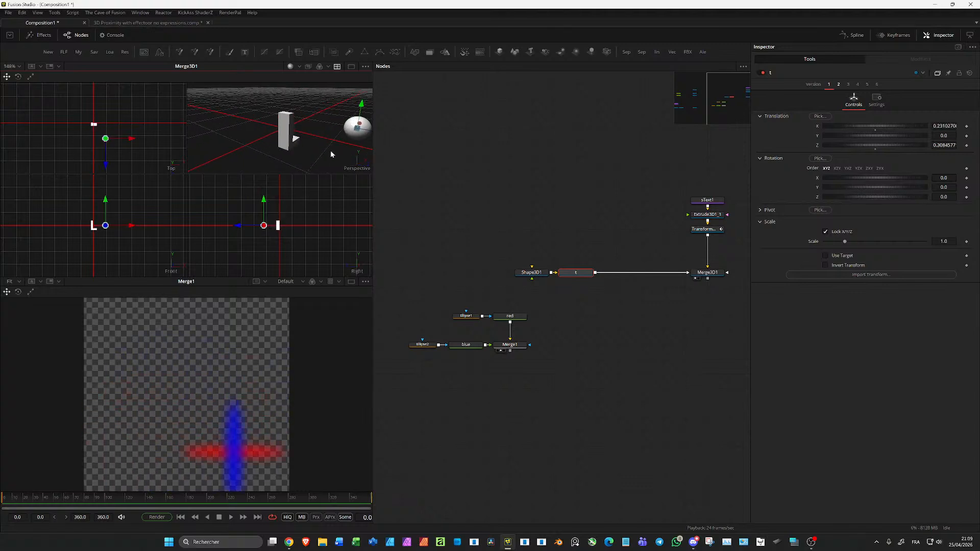
- Load Merge3D1 into the second viewer and frame the letter and sphere from an angled perspective
drag(701, 273, 207, 348)
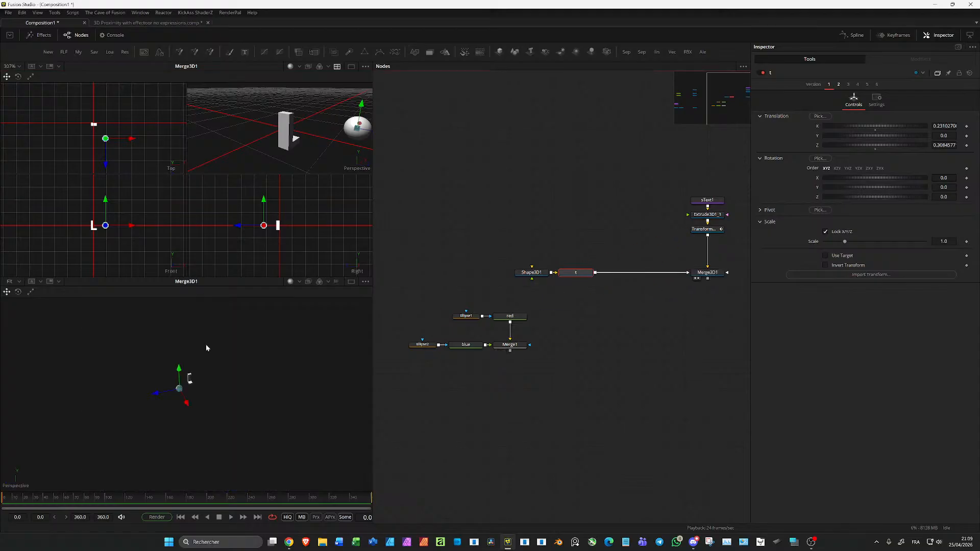
click(235, 367)
key(f)
drag(248, 372, 358, 343)
- Reduce the radius of the Shape3D1 sphere
click(530, 273)
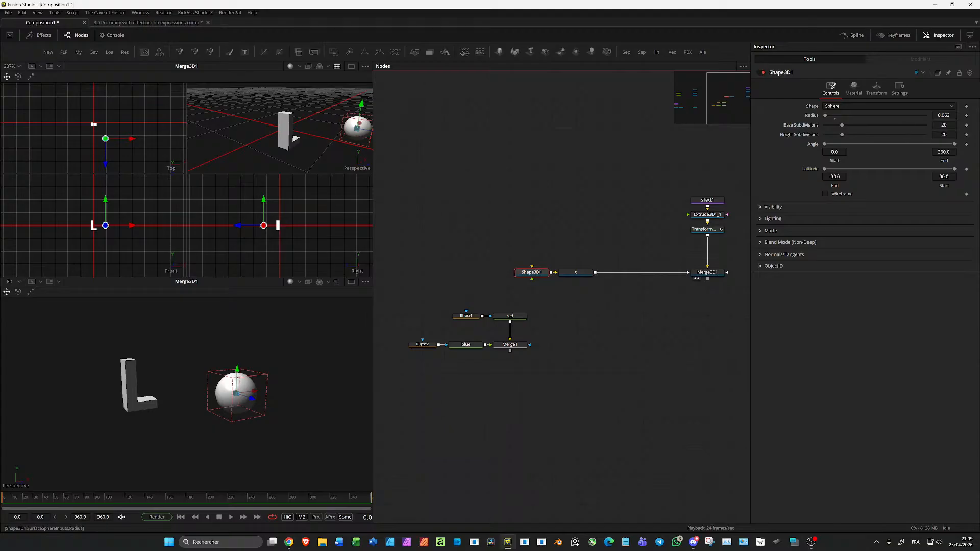
mouse_move(944, 115)
mouse_down()
mouse_move(962, 115)
mouse_move(927, 115)
mouse_up()
- Move the sphere around the letter L in the Top view, undoing the accidental letter move, and stop at about X -0.087, Z 0.204
click(575, 272)
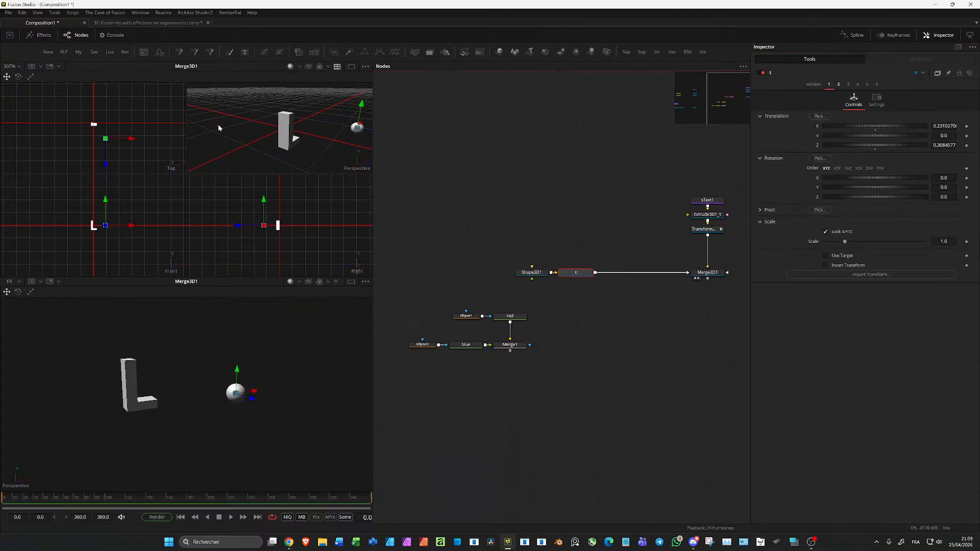
mouse_move(107, 143)
mouse_down()
mouse_move(81, 136)
mouse_move(93, 125)
mouse_move(94, 137)
mouse_up()
click(94, 126)
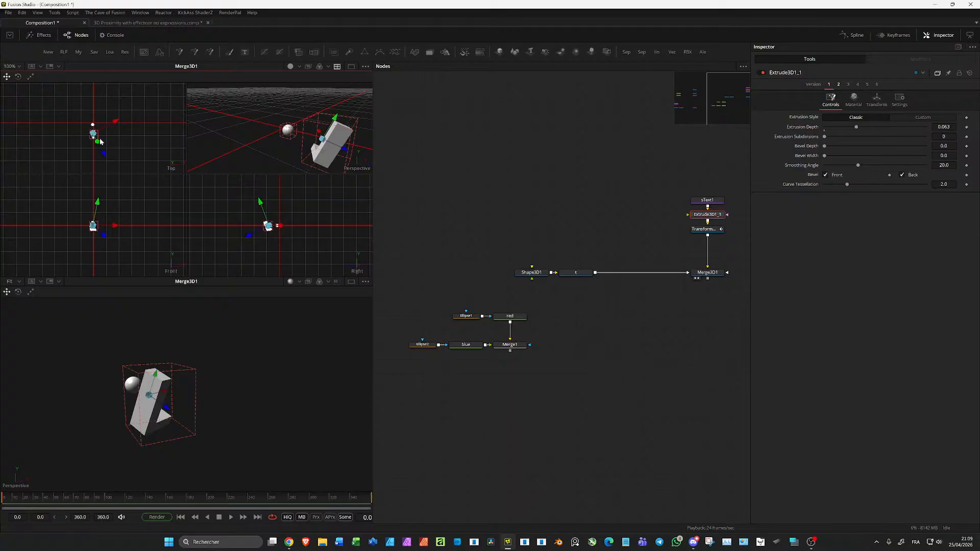
key(ctrl+z)
click(576, 272)
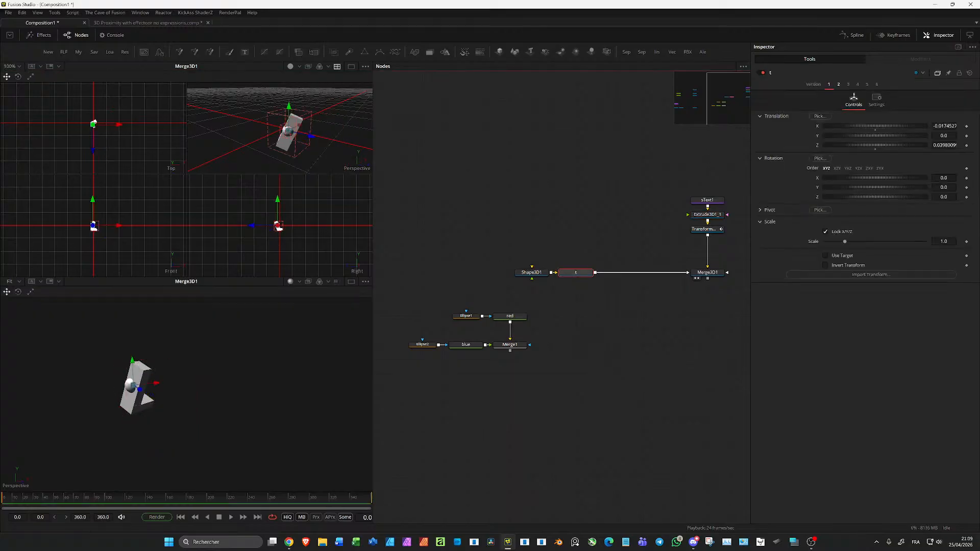
mouse_move(98, 130)
mouse_down()
mouse_move(87, 144)
mouse_move(95, 121)
mouse_move(100, 130)
mouse_move(82, 127)
mouse_move(95, 125)
mouse_move(98, 137)
mouse_move(93, 126)
mouse_move(87, 148)
mouse_move(92, 125)
mouse_move(84, 129)
mouse_move(92, 128)
mouse_up()
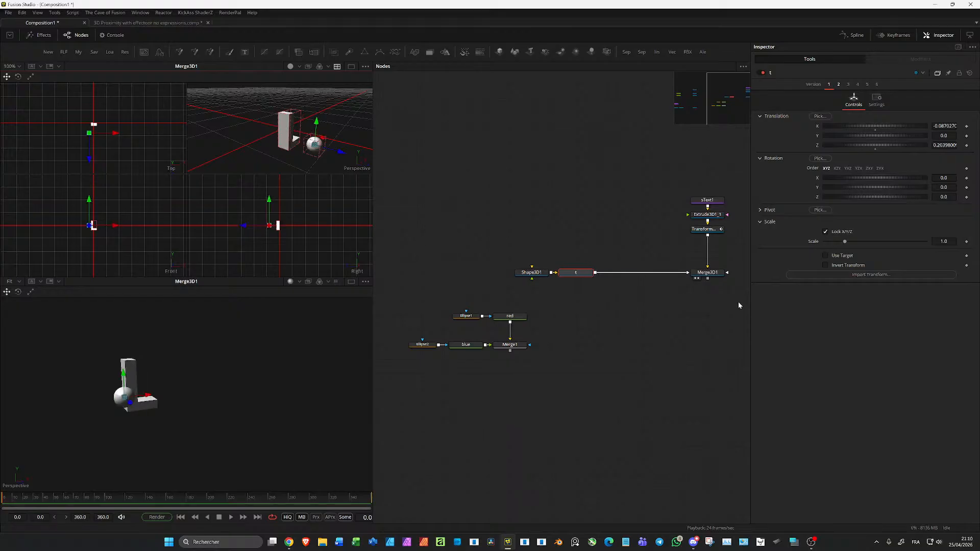
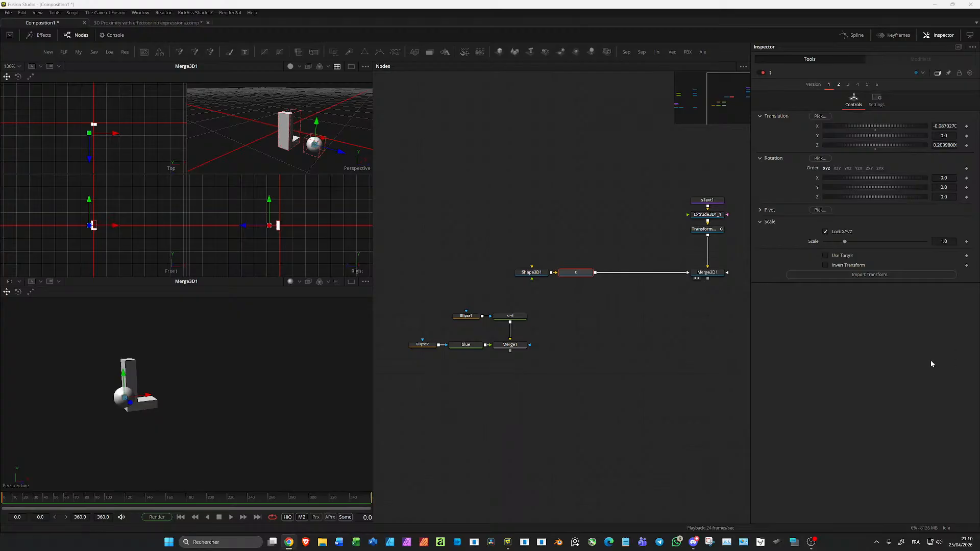
- Place the sphere in front of the letter at about X 0.007, Z 0.144 and check the letter's Transform3D1_1 rotation settings
scroll(663, 293, down, 4)
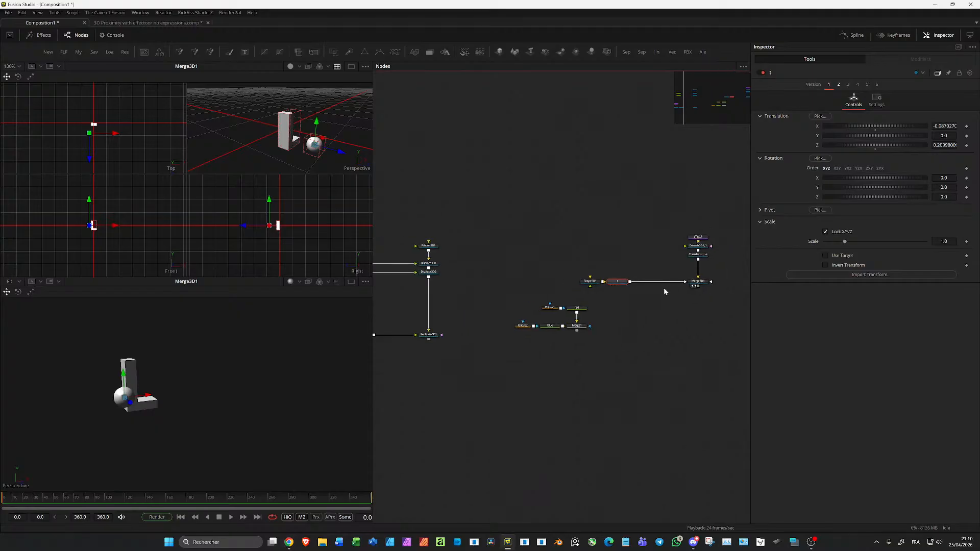
scroll(619, 290, up, 4)
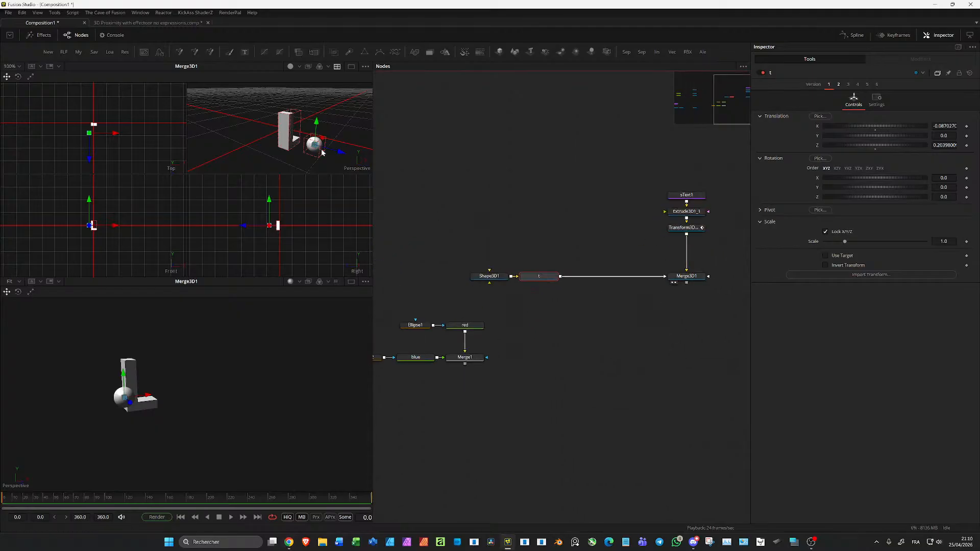
mouse_move(85, 136)
mouse_down()
mouse_move(75, 135)
mouse_move(110, 135)
mouse_move(78, 134)
mouse_move(96, 136)
mouse_up()
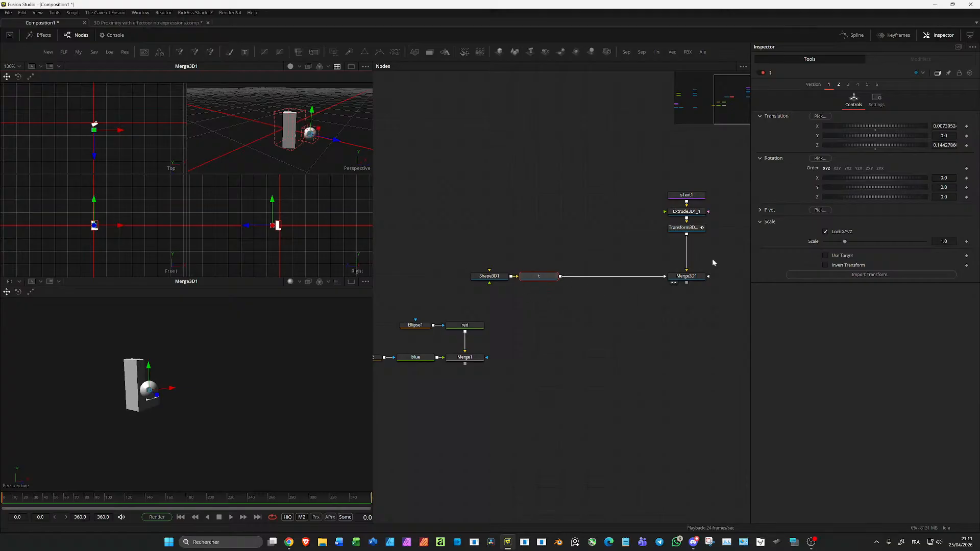
click(684, 227)
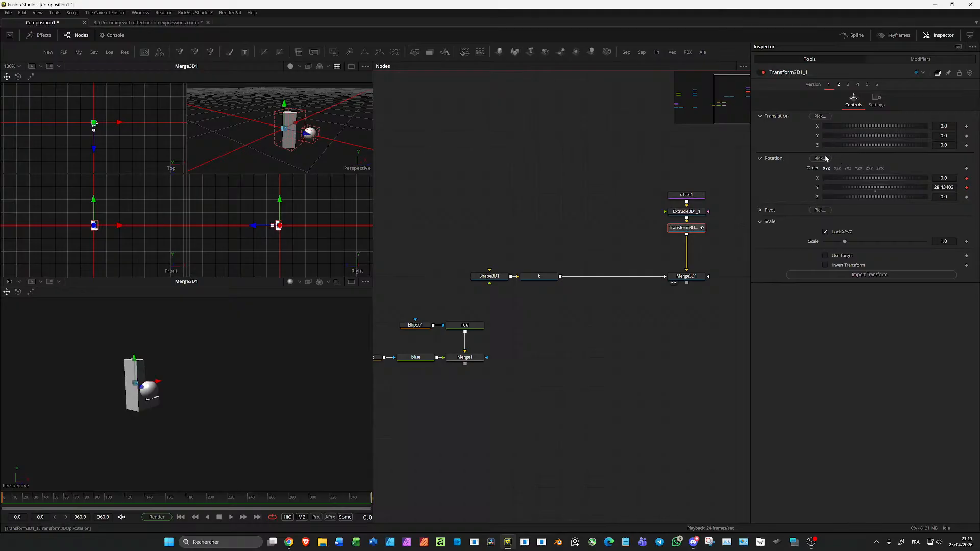
- Replace the four-view layout with a single Top view of the Merge3D1 scene
drag(498, 355, 563, 336)
click(531, 339)
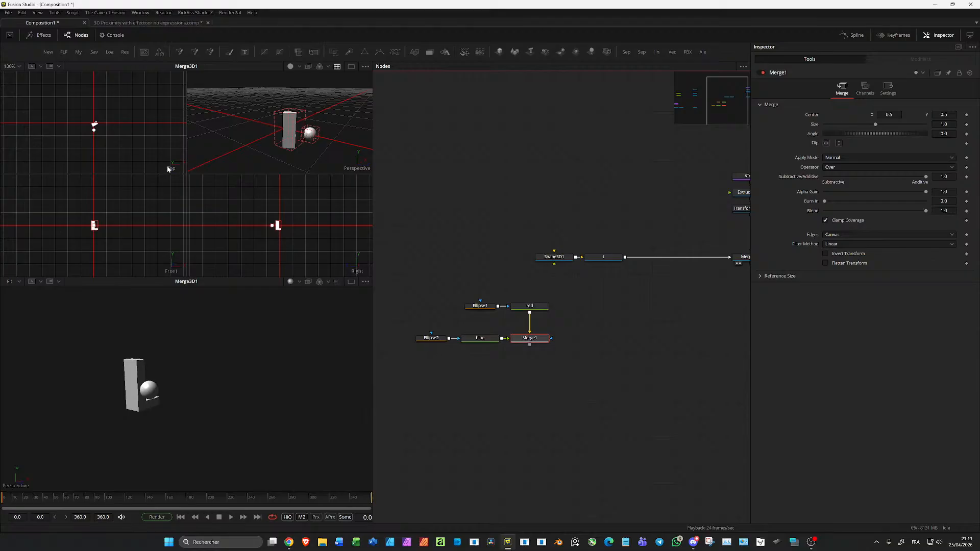
scroll(168, 169, up, 2)
key(shift+q)
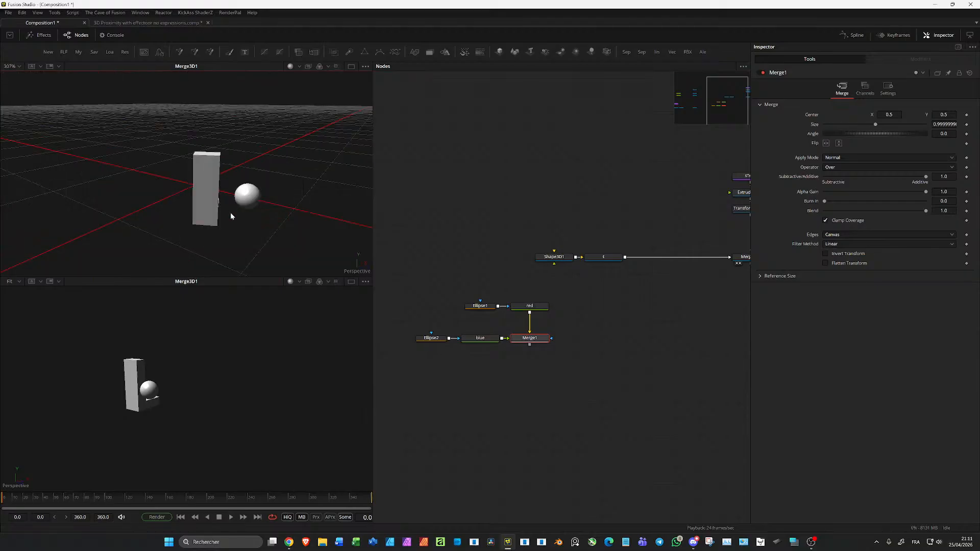
right_click(358, 269)
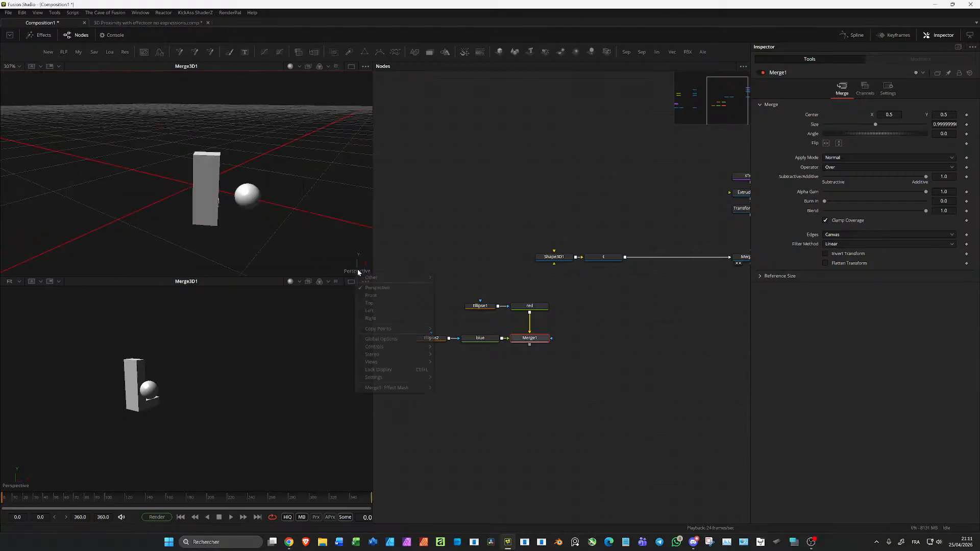
click(379, 301)
drag(359, 271, 334, 235)
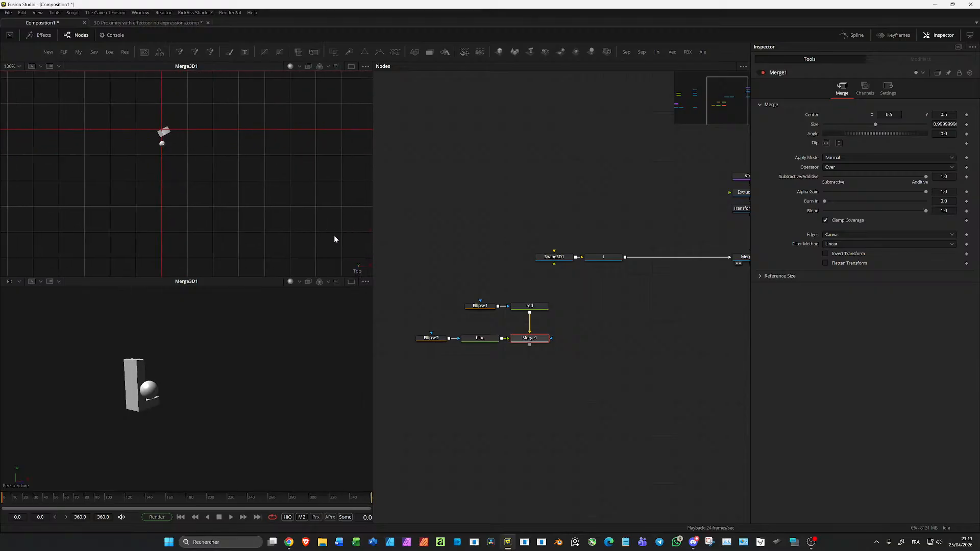
- Switch to a single large viewer and display Merge1 in it
click(351, 67)
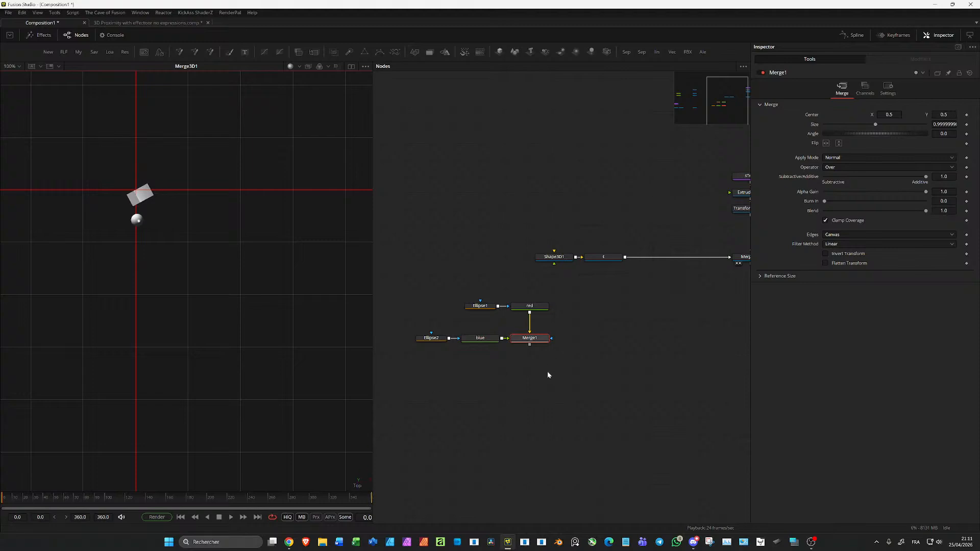
drag(539, 340, 203, 298)
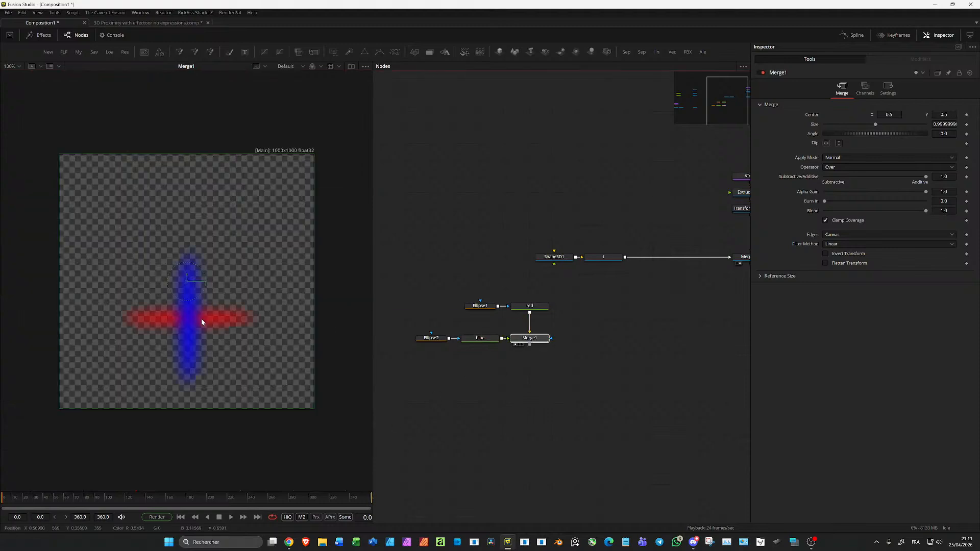
- Duplicate the blue background below the original and recolor the copy pure green, with Green 1.0 and Blue 0.0
click(466, 381)
click(482, 340)
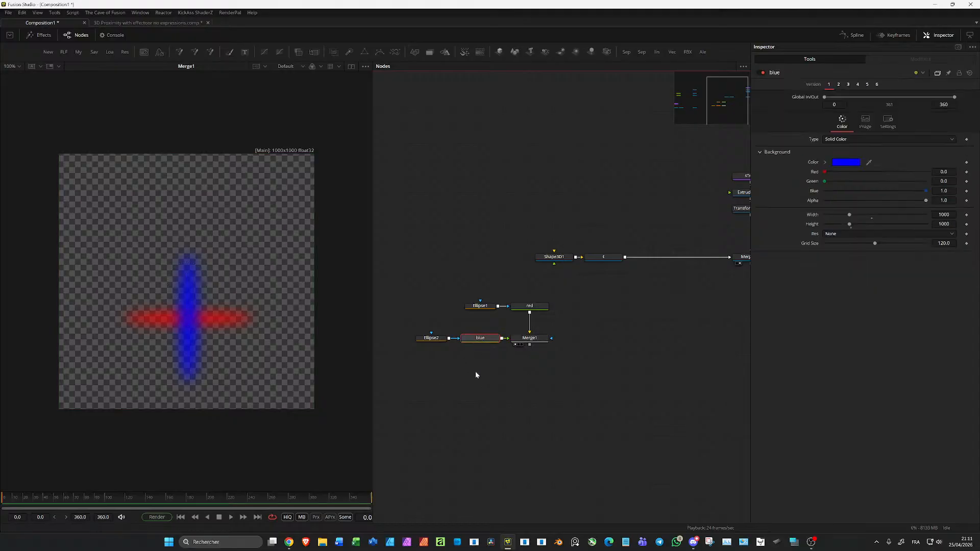
key(ctrl+v)
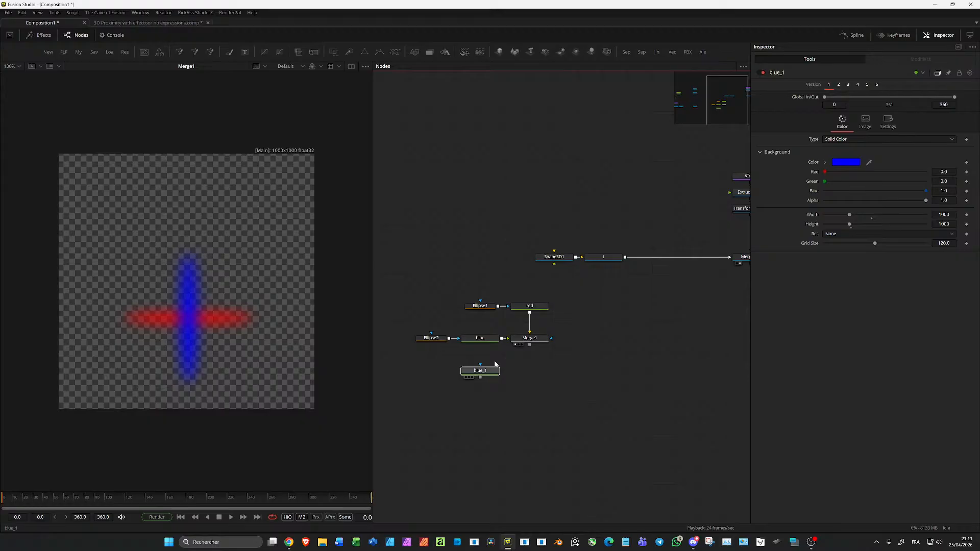
mouse_move(825, 181)
mouse_down()
mouse_move(925, 183)
mouse_move(823, 193)
mouse_up()
- Mask the green background with a new ellipse, merge it over Merge1, and display the new merge
key(e)
drag(480, 377, 531, 346)
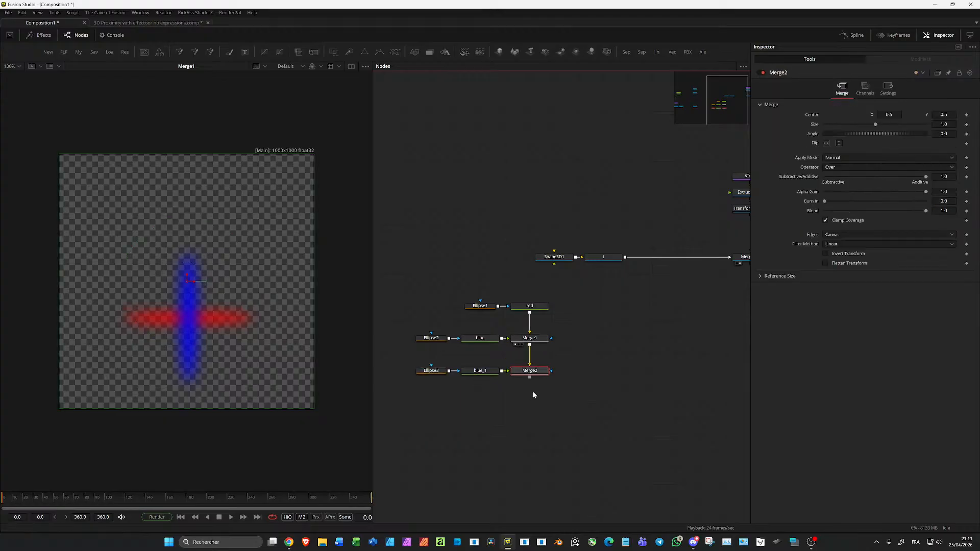
key(1)
- Enable an expression on Ellipse3's Center and clear the expression's content
click(431, 372)
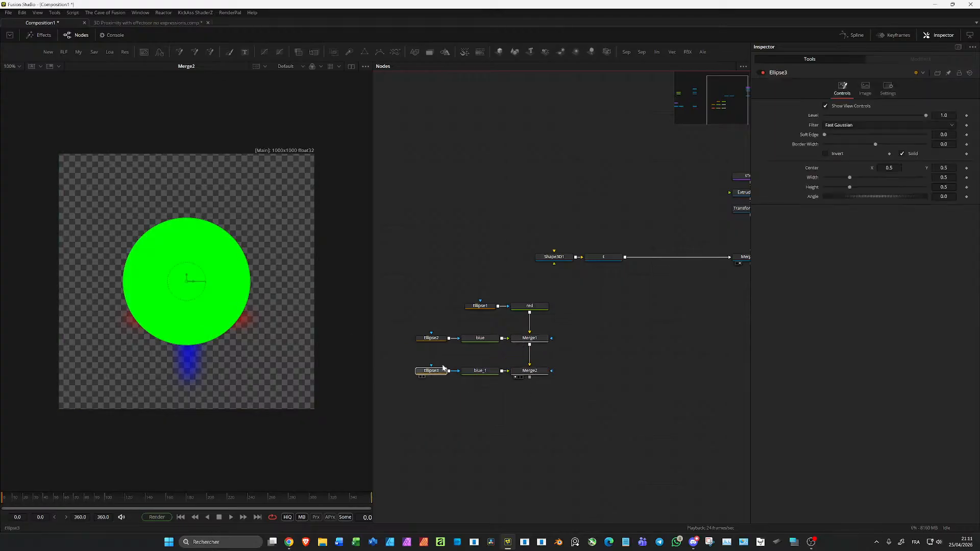
right_click(827, 171)
click(847, 264)
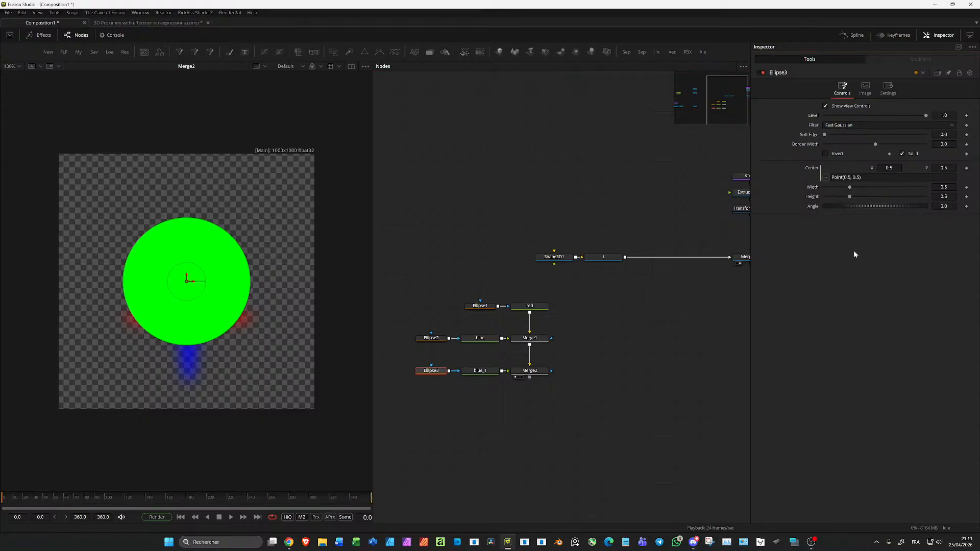
drag(868, 177, 799, 179)
key(ctrl+v)
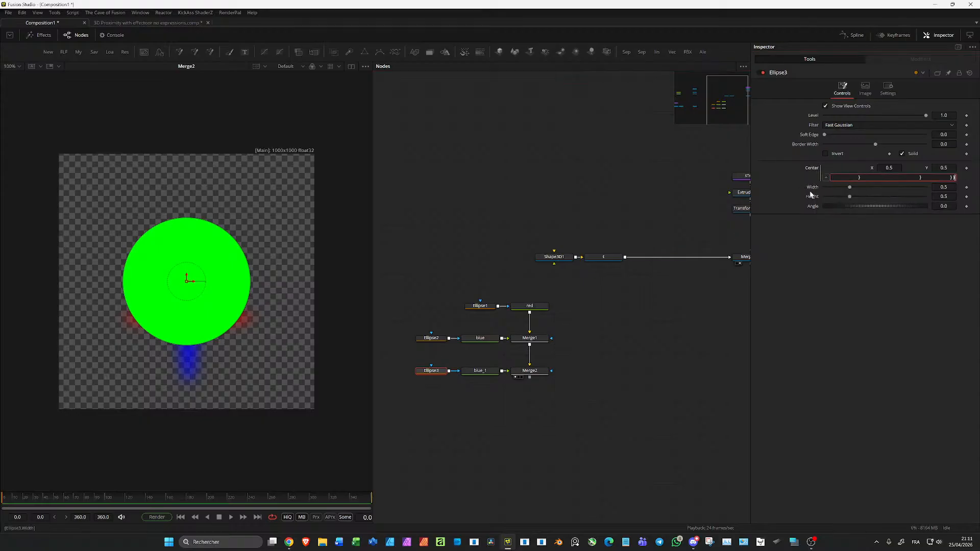
key(ctrl+a)
key(BackSpace)
- Copy Ellipse2's Center expression, Point(t.Transform3DOp.Translate.X + 0.5, 0.5-t.Transform3DOp.Translate.Z), into Ellipse3's Center
click(432, 339)
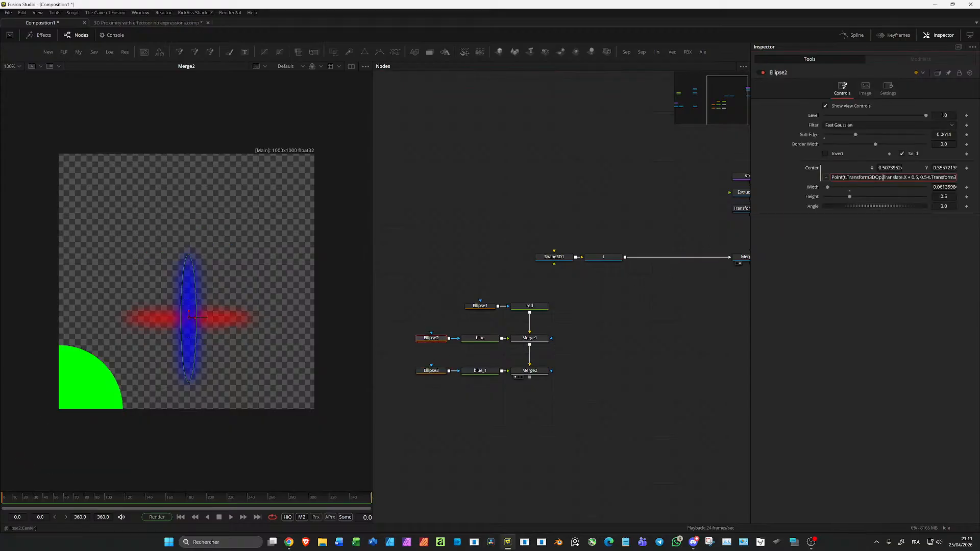
key(ctrl+a)
click(431, 371)
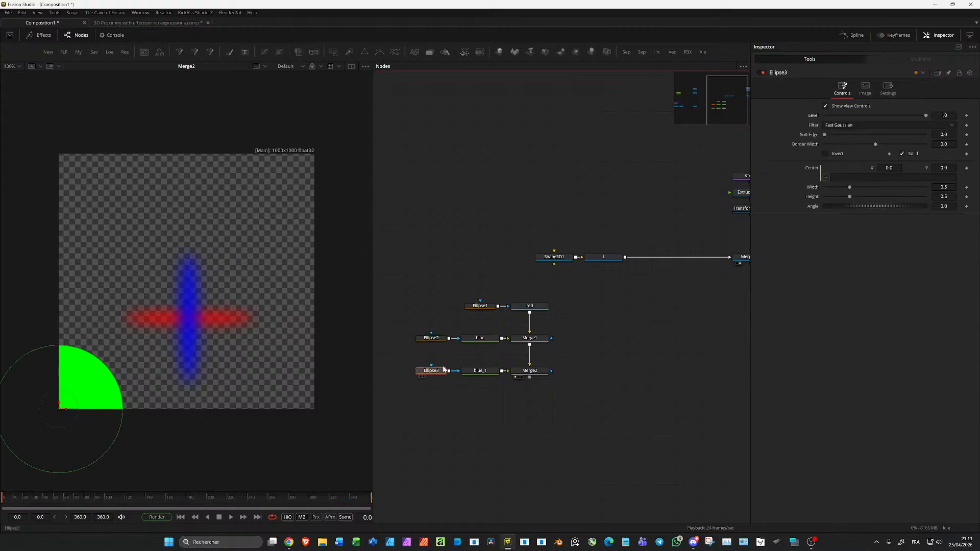
key(Return)
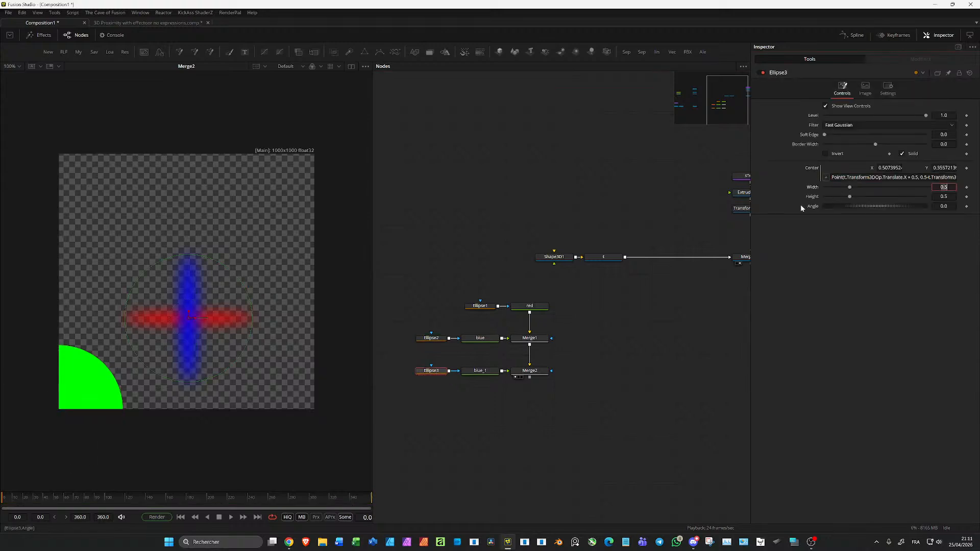
click(477, 371)
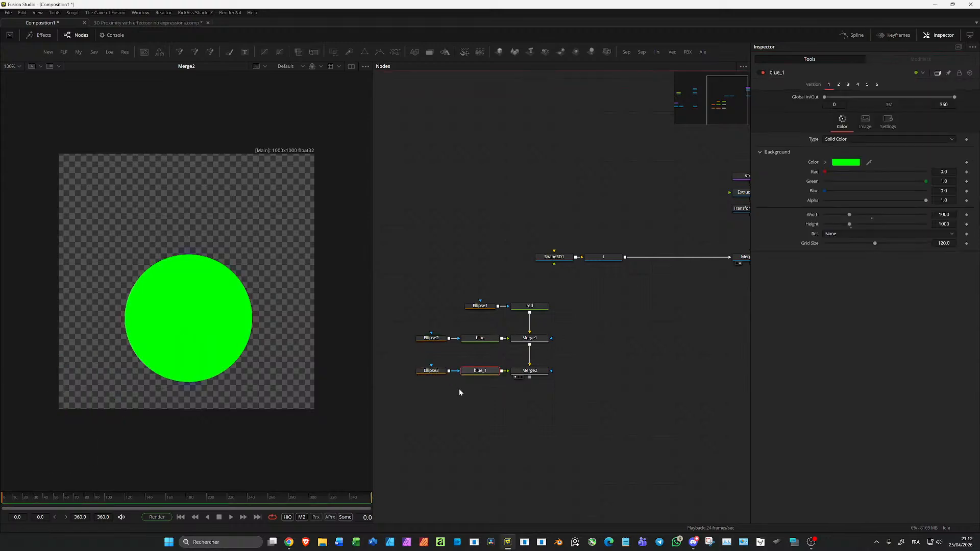
- Shrink the green mask Ellipse3 to about 0.071 in width and height and set its Soft Edge to 0.0287
click(432, 371)
drag(236, 361, 198, 333)
scroll(233, 317, up, 2)
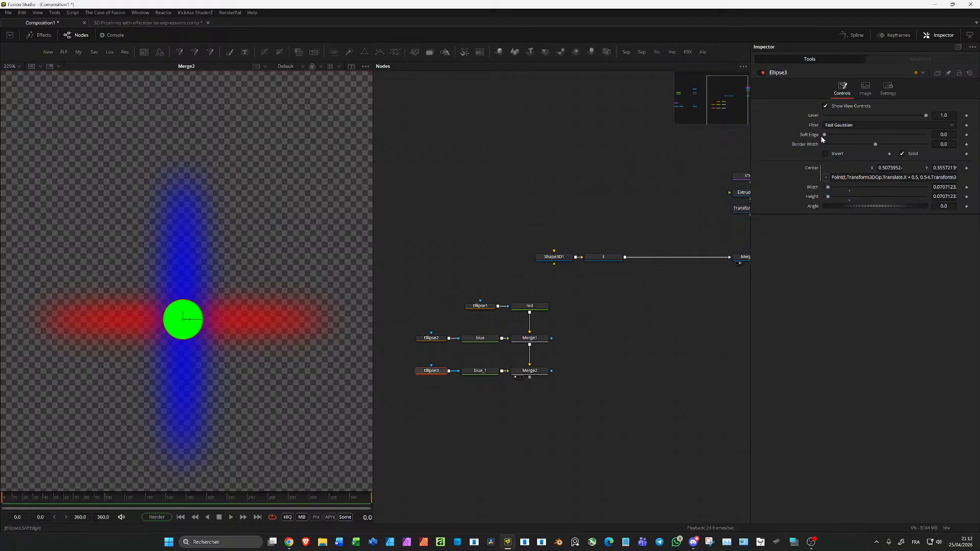
drag(824, 134, 838, 136)
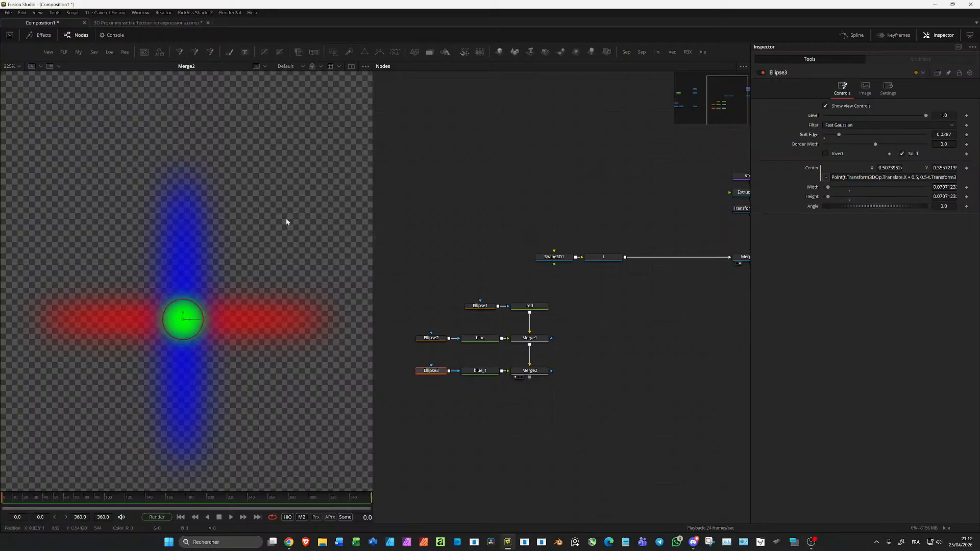
- Review the value settings of both Probe modifiers on Transform3D1_1 and examine the combined color masks in Merge2
drag(589, 249, 450, 249)
click(608, 210)
click(920, 58)
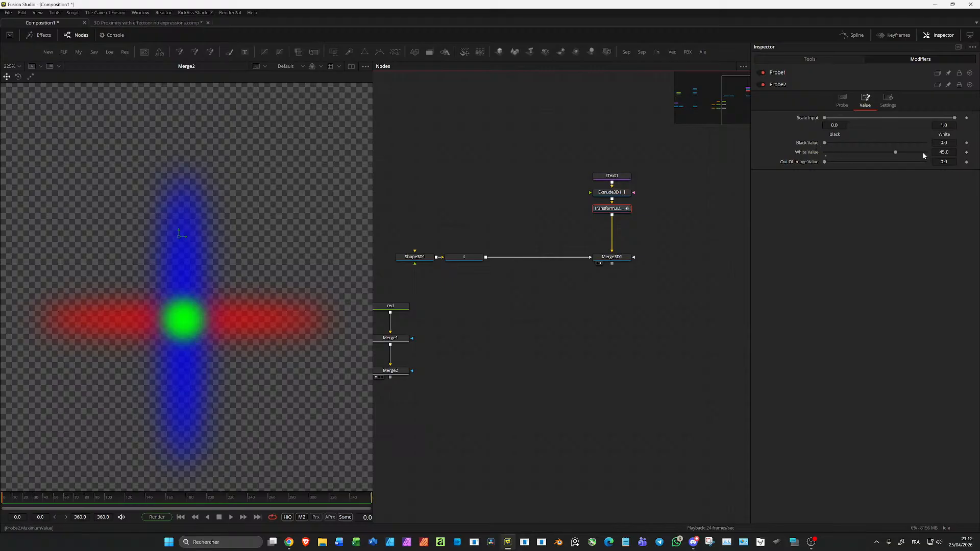
click(792, 73)
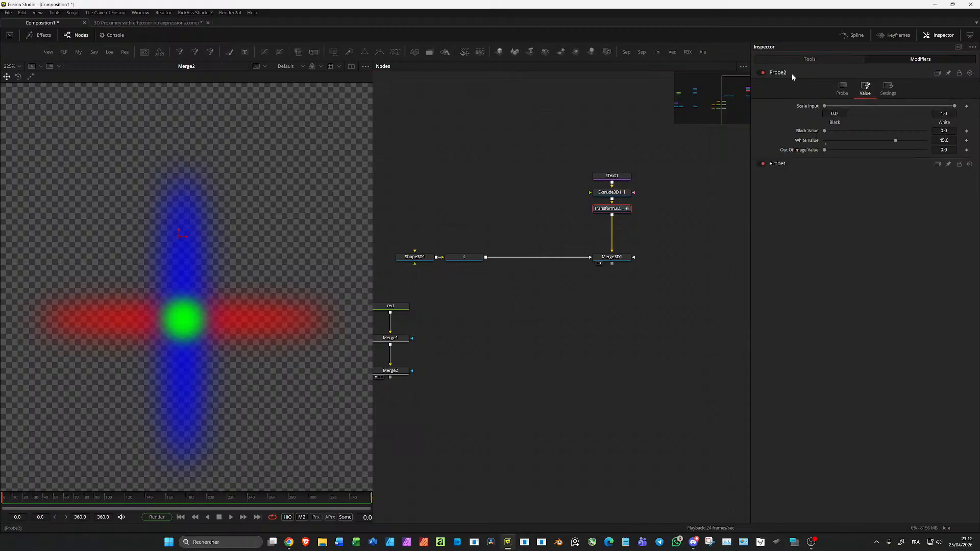
click(776, 164)
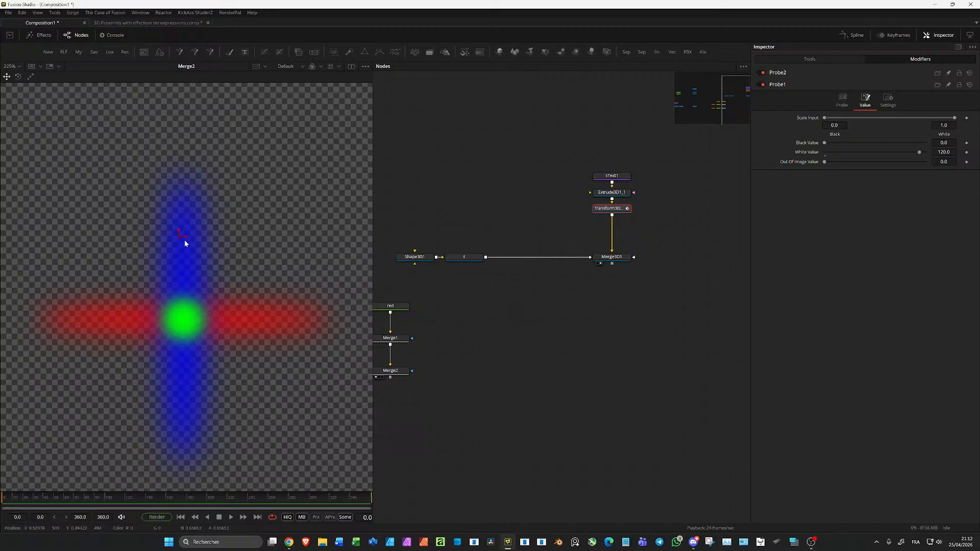
drag(560, 281, 640, 280)
scroll(568, 285, down, 1)
click(556, 335)
drag(555, 335, 245, 302)
drag(245, 301, 254, 299)
scroll(268, 296, down, 2)
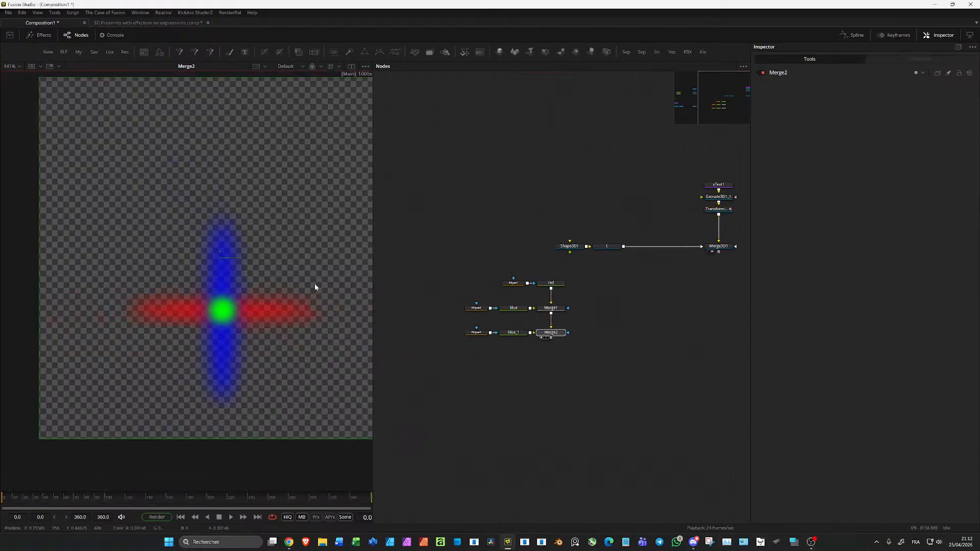
drag(370, 272, 355, 275)
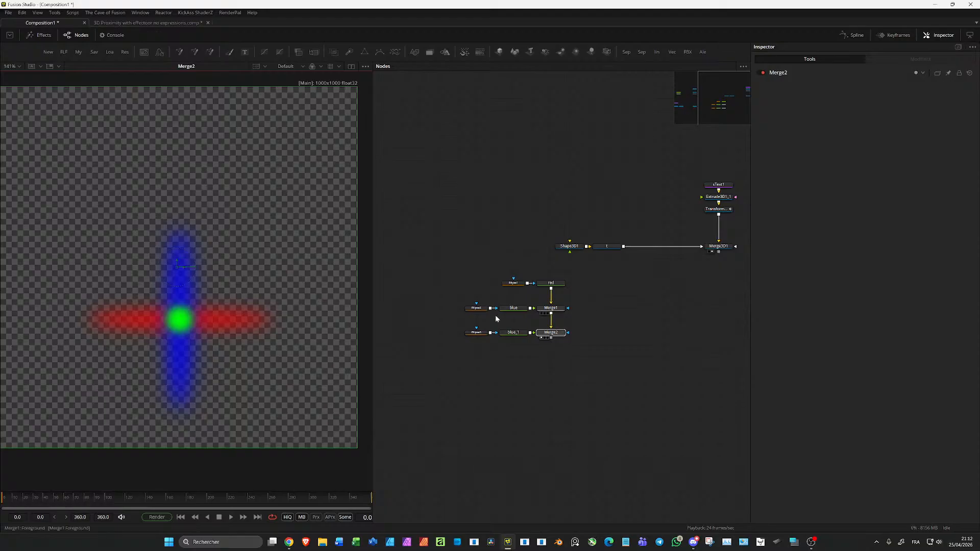
- Modify the Z rotation of Transform3D1_1 with a Probe modifier
drag(695, 250, 650, 276)
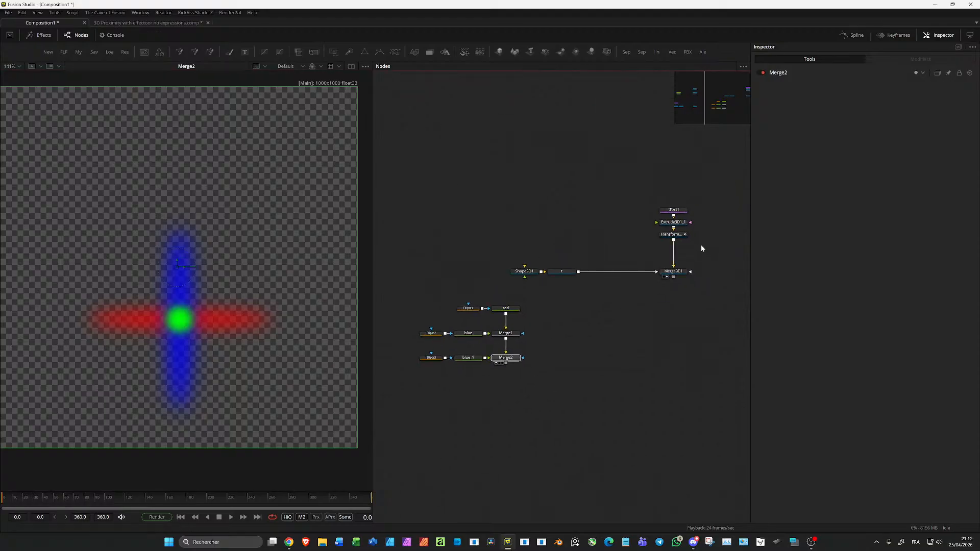
click(678, 235)
right_click(821, 196)
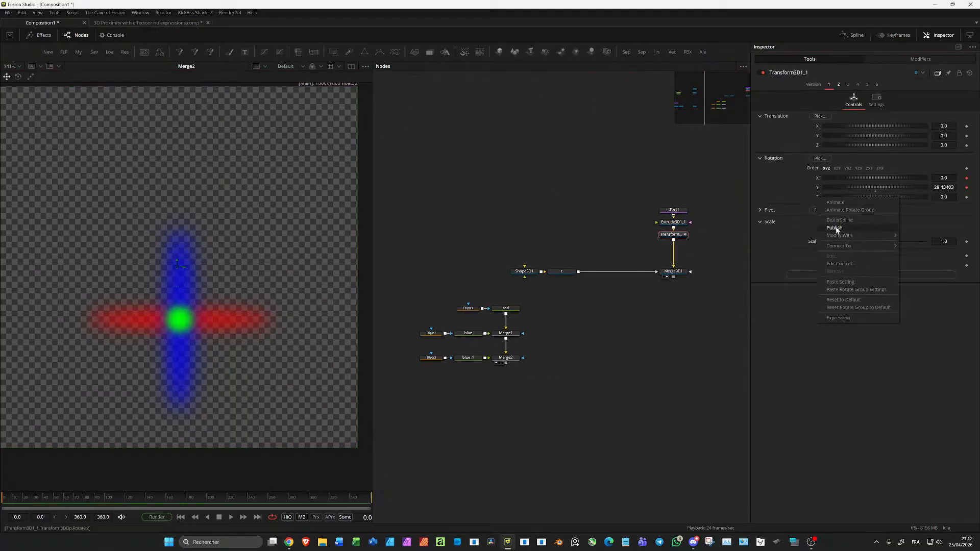
mouse_move(840, 239)
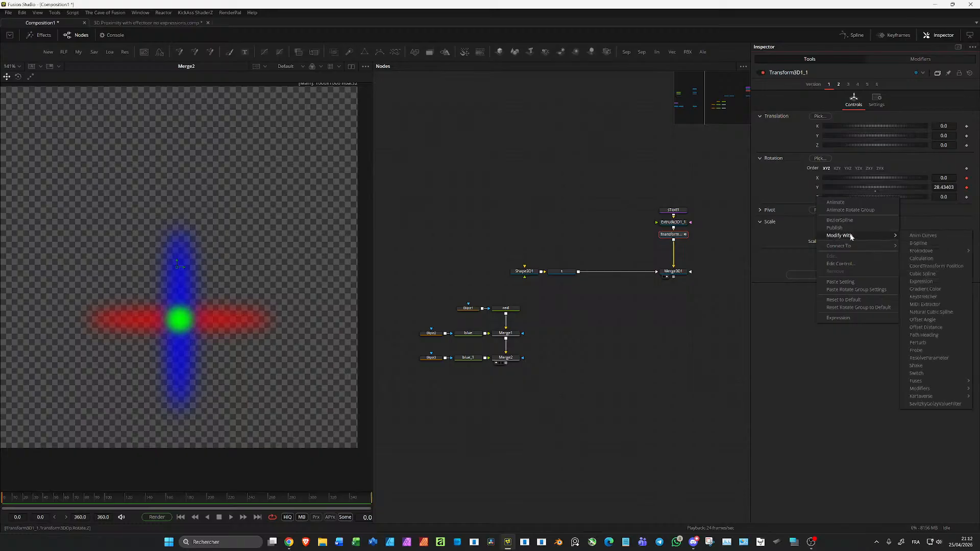
click(925, 343)
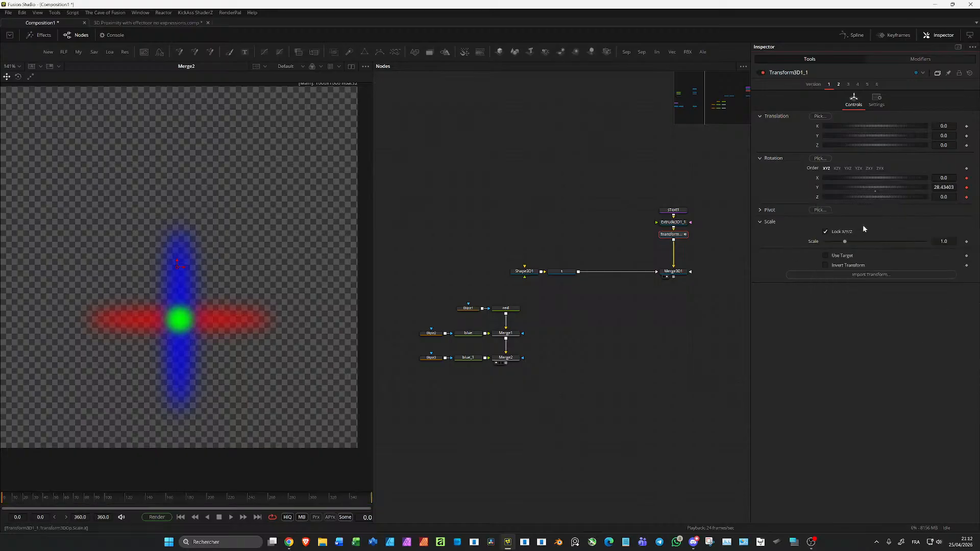
- Set the Z rotation probe's Channel to Green and assign the green background blue_1 as its Image To Probe
click(919, 61)
click(836, 137)
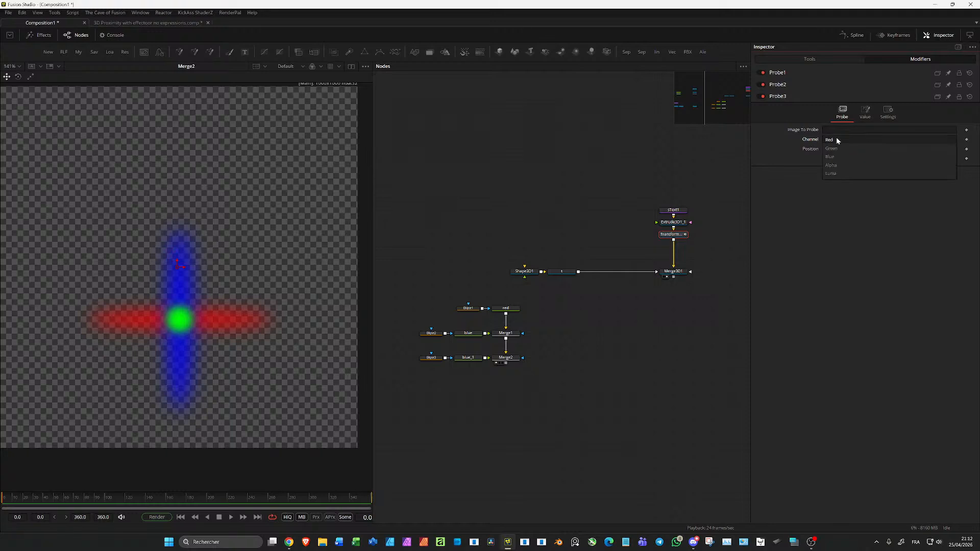
click(840, 148)
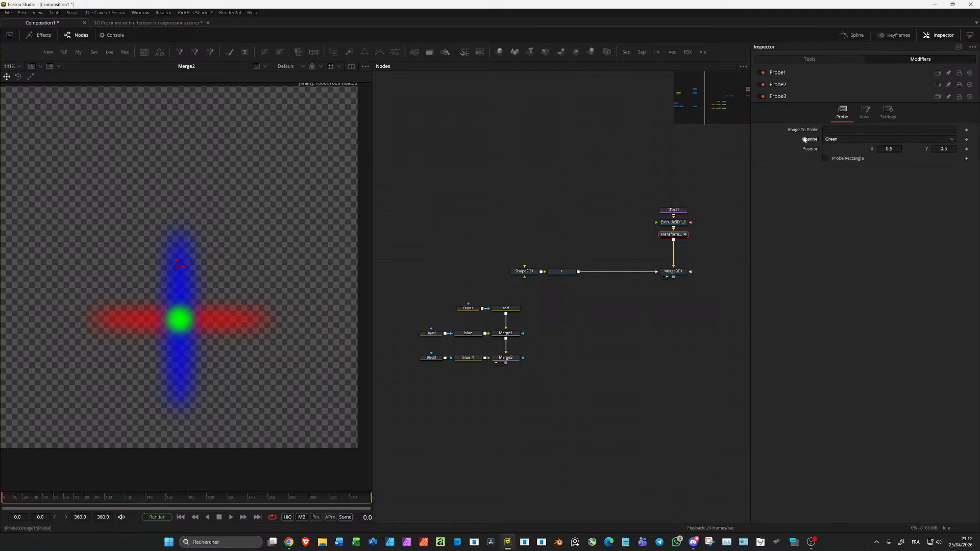
drag(468, 358, 857, 128)
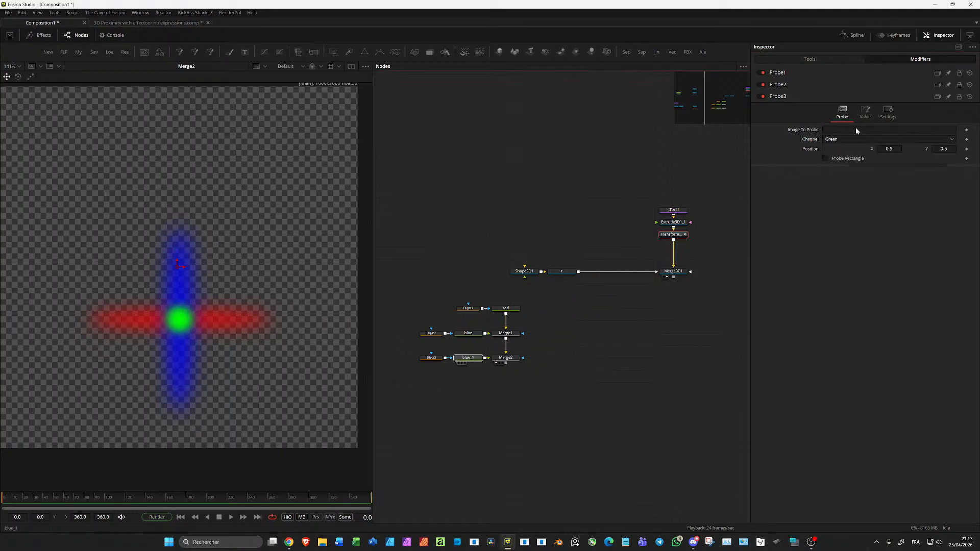
- Set the Z rotation probe's White Value to 90
click(870, 117)
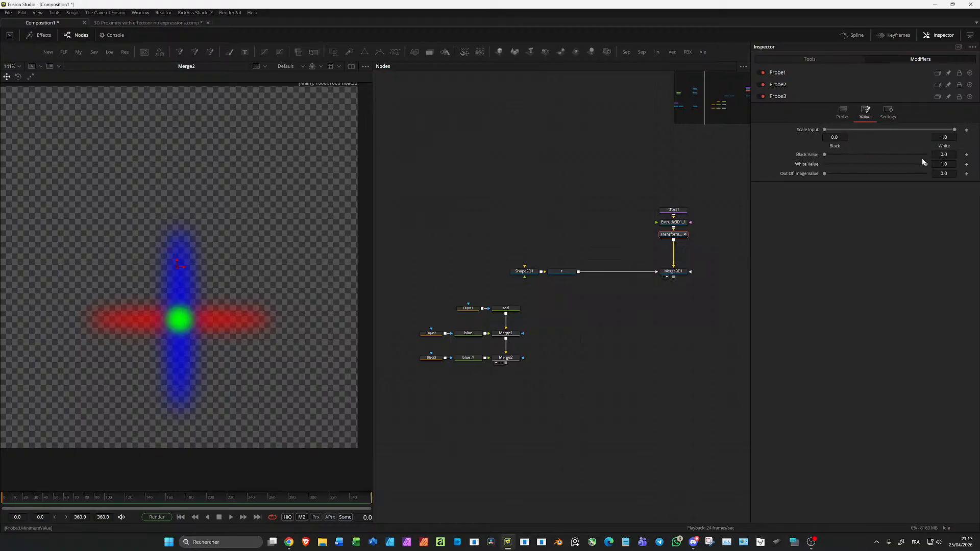
click(944, 164)
text(90)
key(Tab)
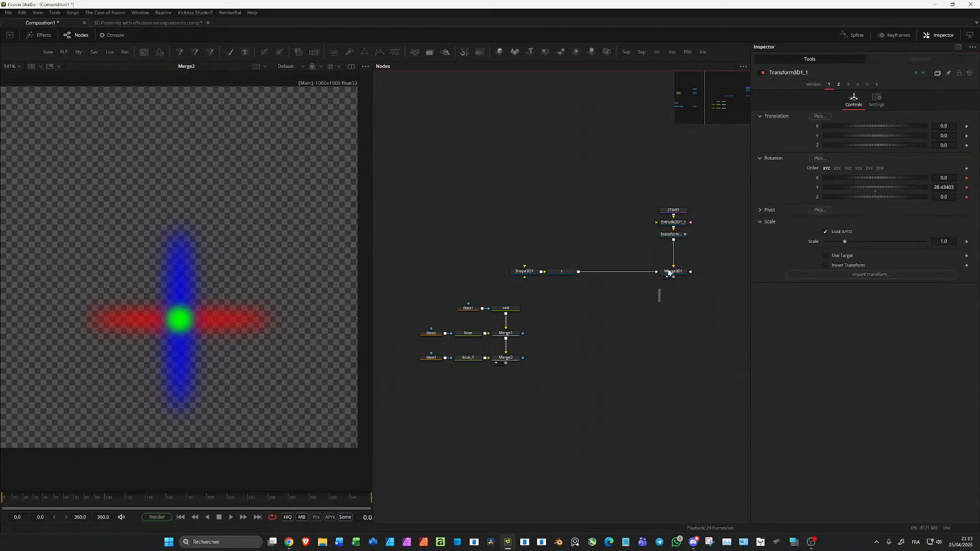
- Display Merge3D1 and test the rotations by moving the sphere around the letter to about X 0.04, Z 0.20
click(674, 271)
key(1)
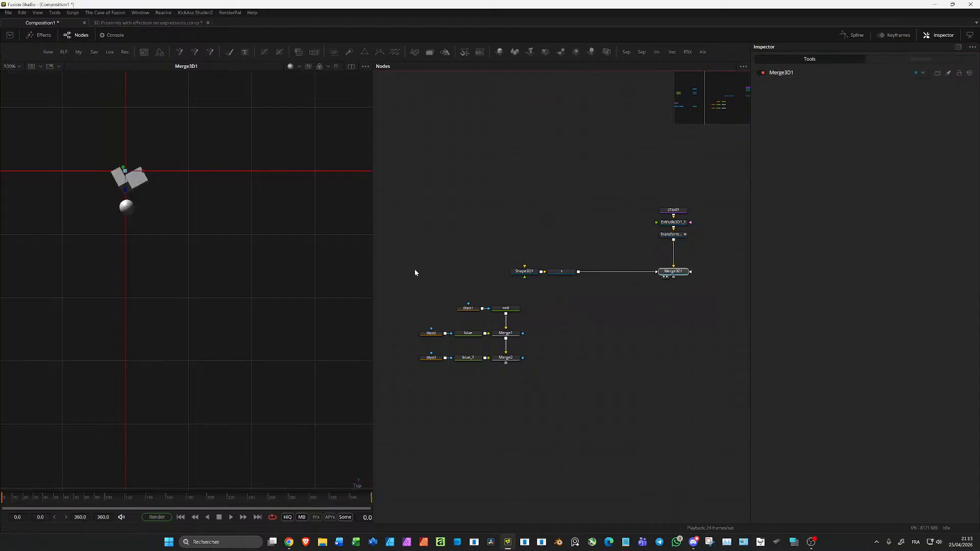
scroll(230, 258, down, 5)
click(562, 271)
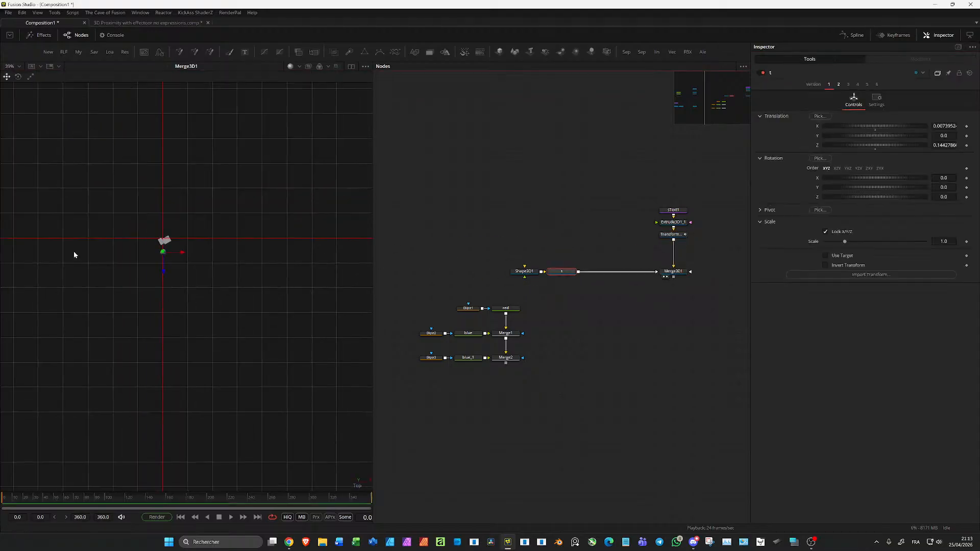
drag(163, 251, 160, 239)
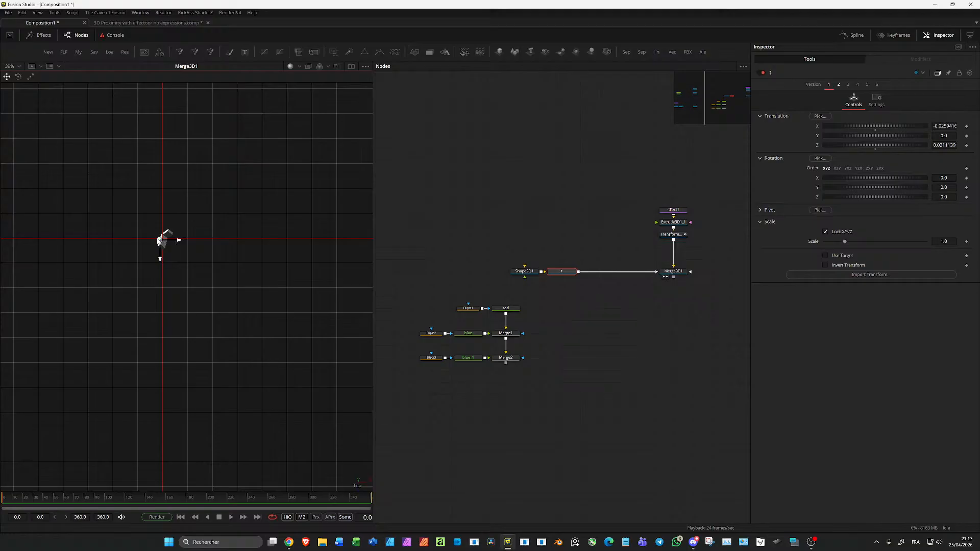
drag(158, 241, 164, 259)
- Switch the Merge3D1 view from Top to Perspective
click(672, 272)
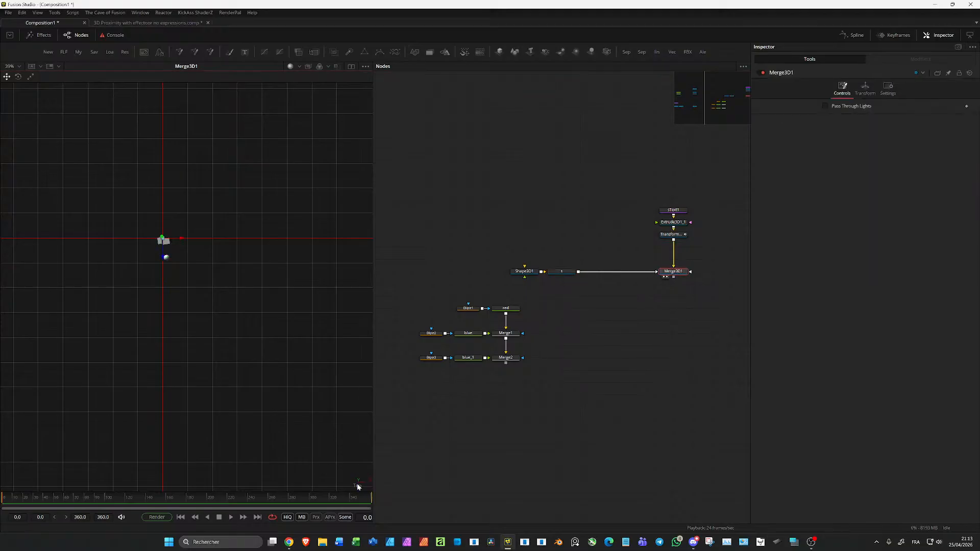
right_click(357, 483)
click(380, 388)
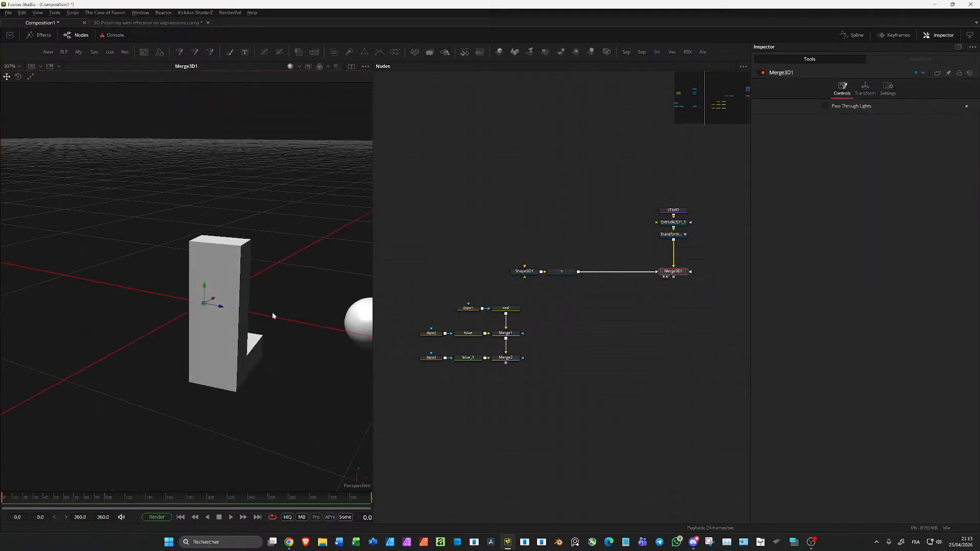
- Split the viewer in two and show the sphere's transform t from the Top in the first view
click(562, 271)
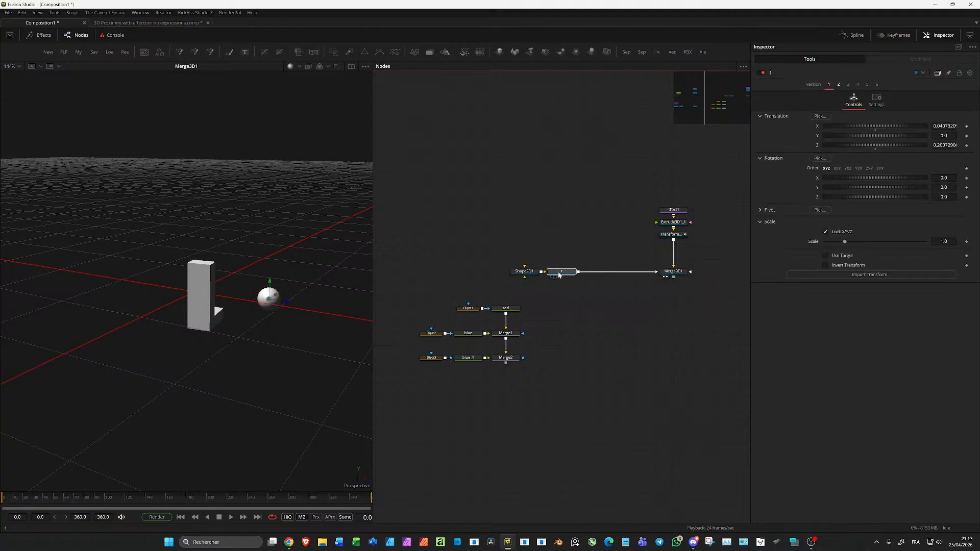
click(351, 66)
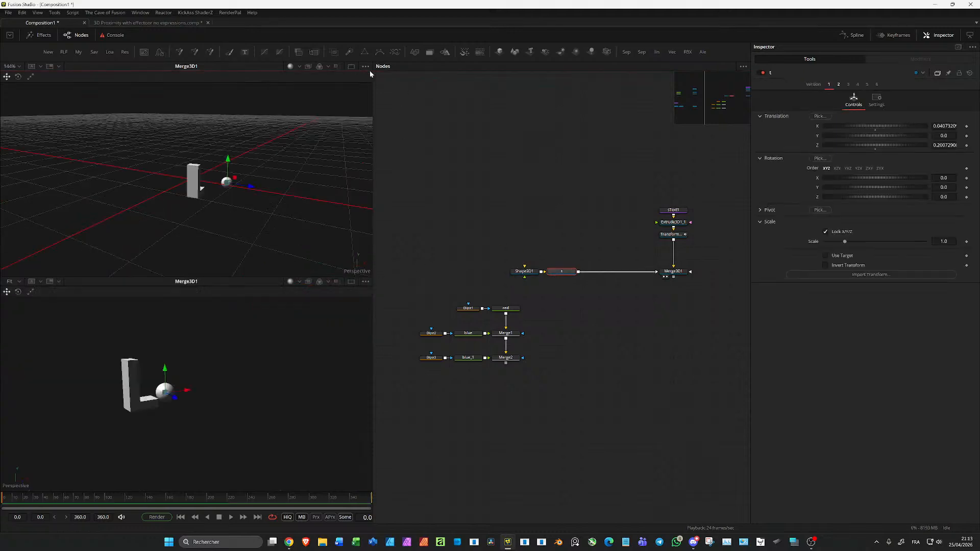
drag(561, 271, 316, 230)
right_click(358, 273)
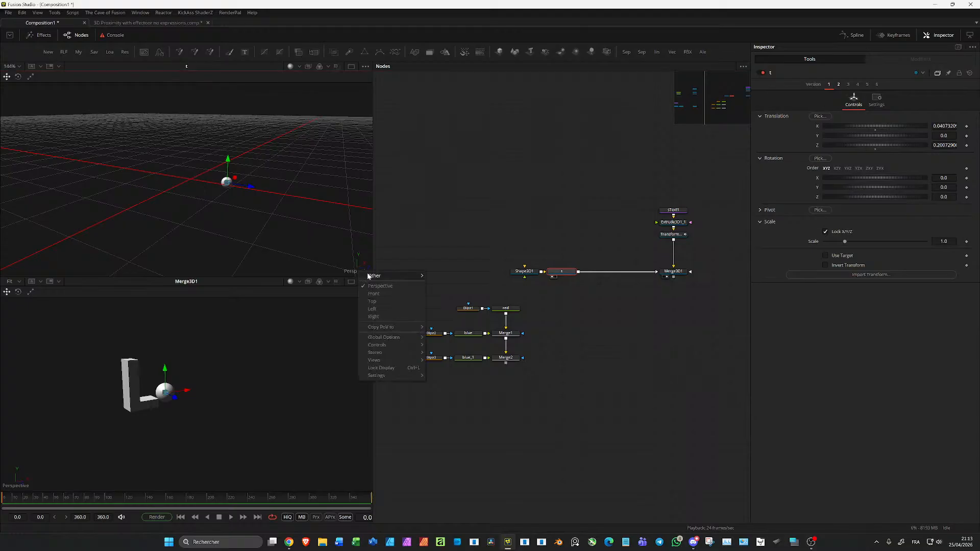
click(385, 301)
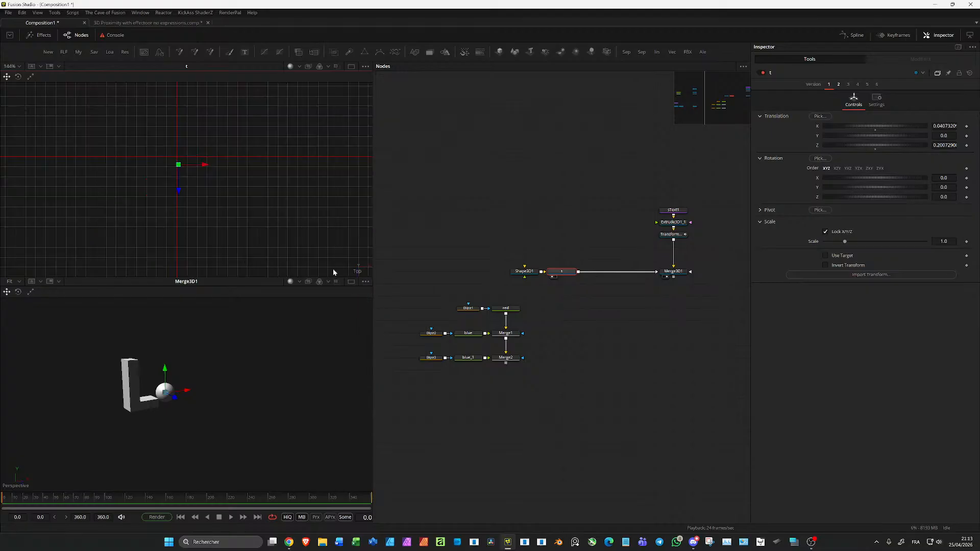
- Display Merge2 in the second view and move the sphere close to the origin, about X -0.004, Z -0.04
mouse_move(180, 165)
mouse_down()
mouse_move(175, 153)
mouse_move(175, 175)
mouse_move(178, 160)
mouse_move(206, 160)
mouse_move(171, 164)
mouse_move(184, 162)
mouse_move(174, 180)
mouse_up()
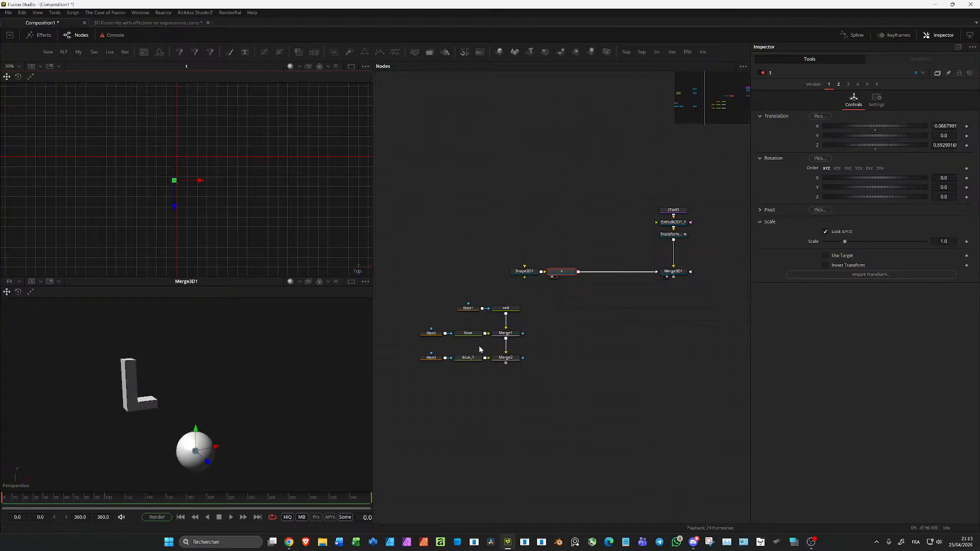
drag(505, 358, 274, 348)
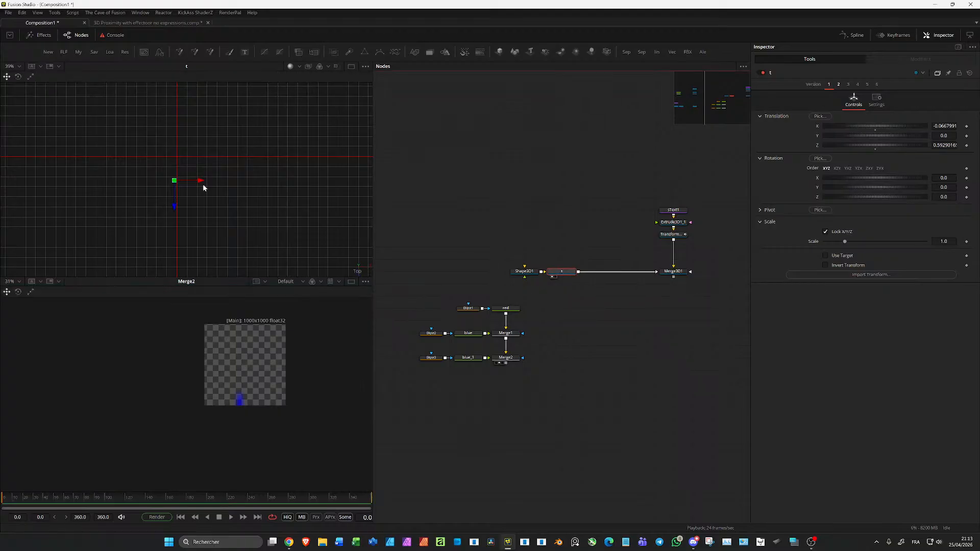
drag(174, 182, 203, 164)
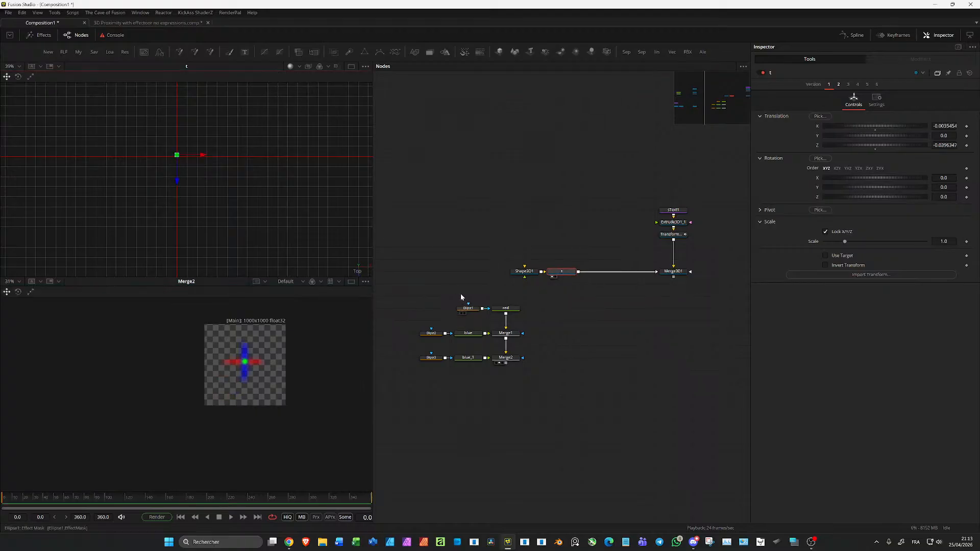
- Stretch the red mask Ellipse1 to about 0.93 wide and the blue mask Ellipse2 to about 0.95 high
click(467, 308)
scroll(267, 357, up, 2)
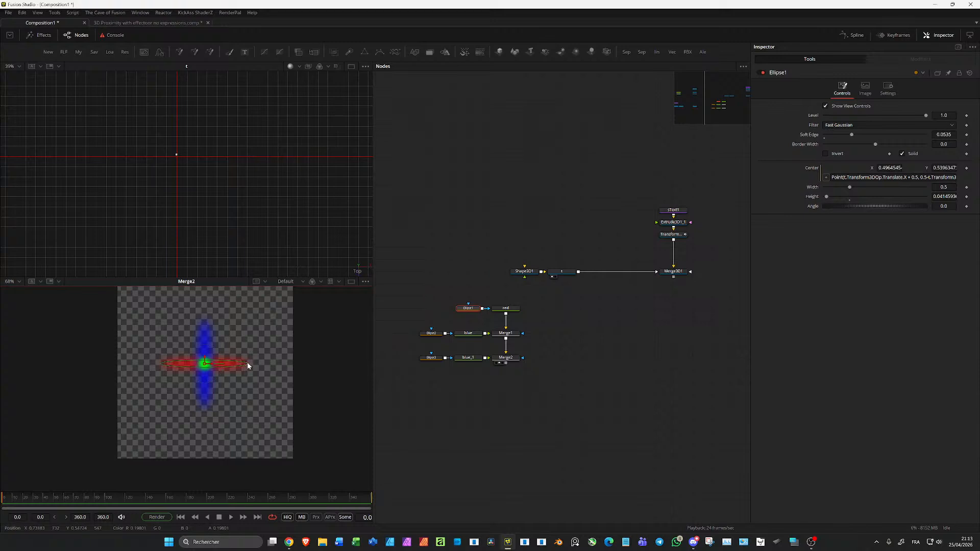
drag(249, 364, 284, 363)
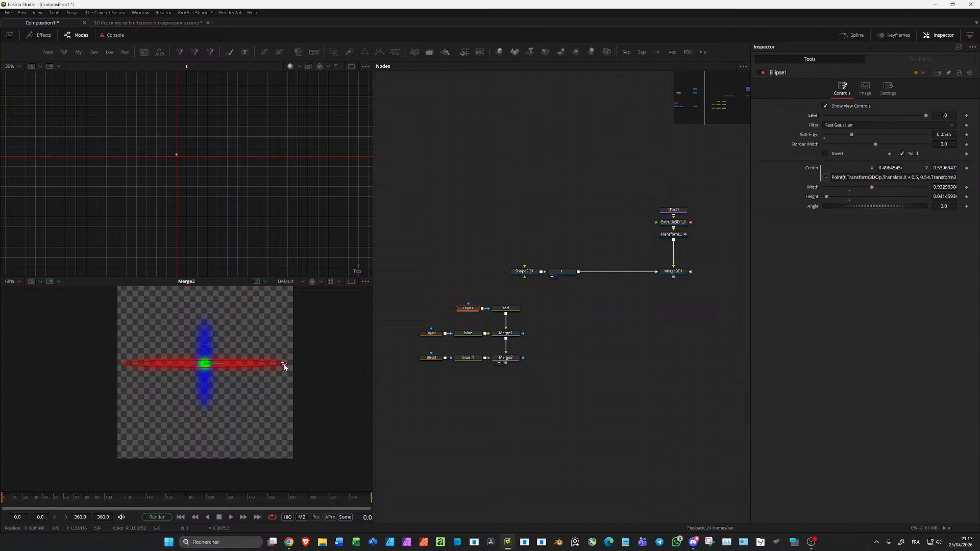
click(431, 333)
drag(204, 321, 203, 280)
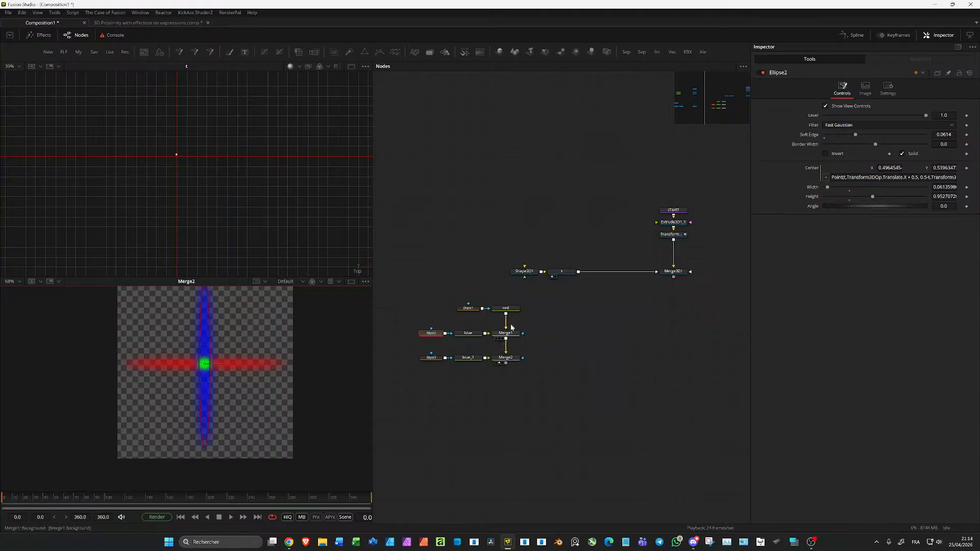
- Display Merge3D1 in the second view and test the rotations by moving the sphere to about X 0.30, Z 0.28
scroll(215, 175, up, 1)
scroll(216, 176, up, 6)
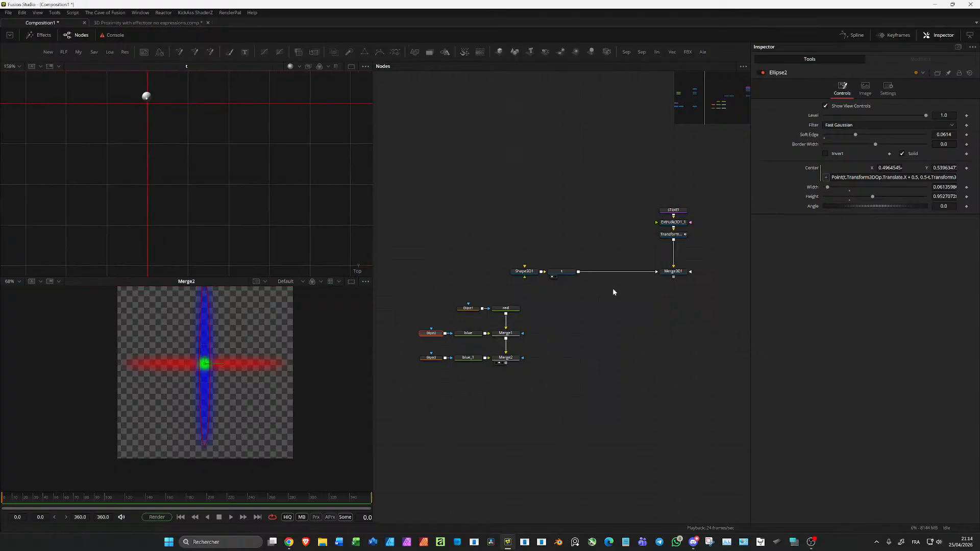
drag(673, 271, 209, 345)
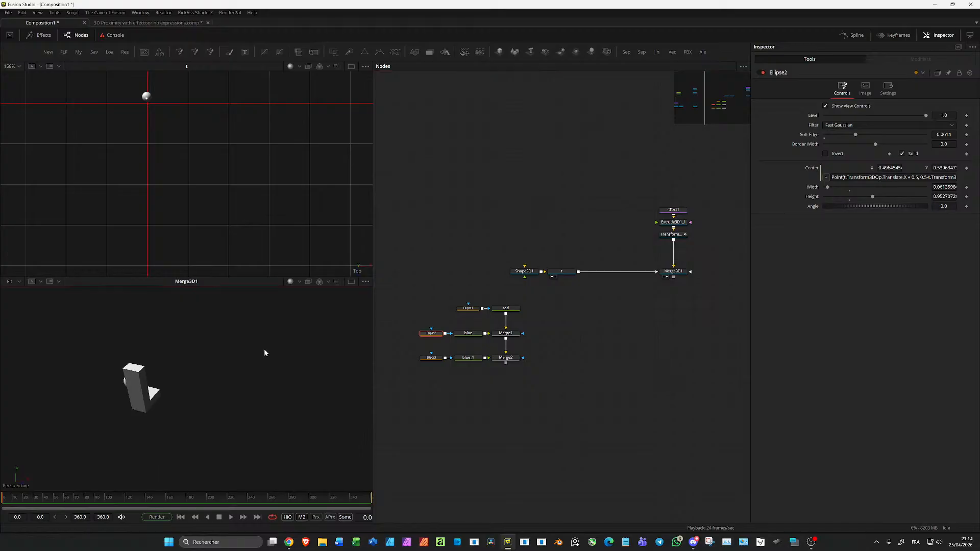
click(562, 271)
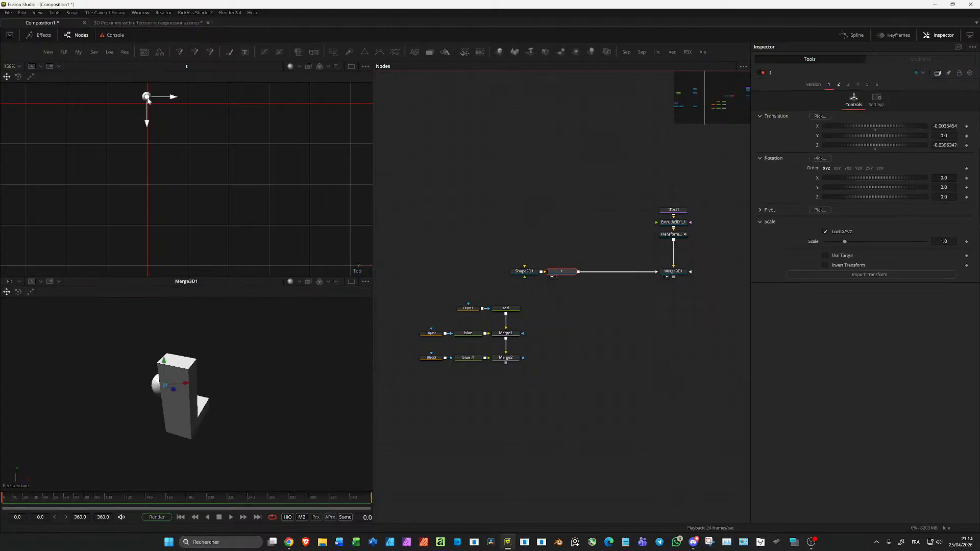
drag(147, 99, 197, 155)
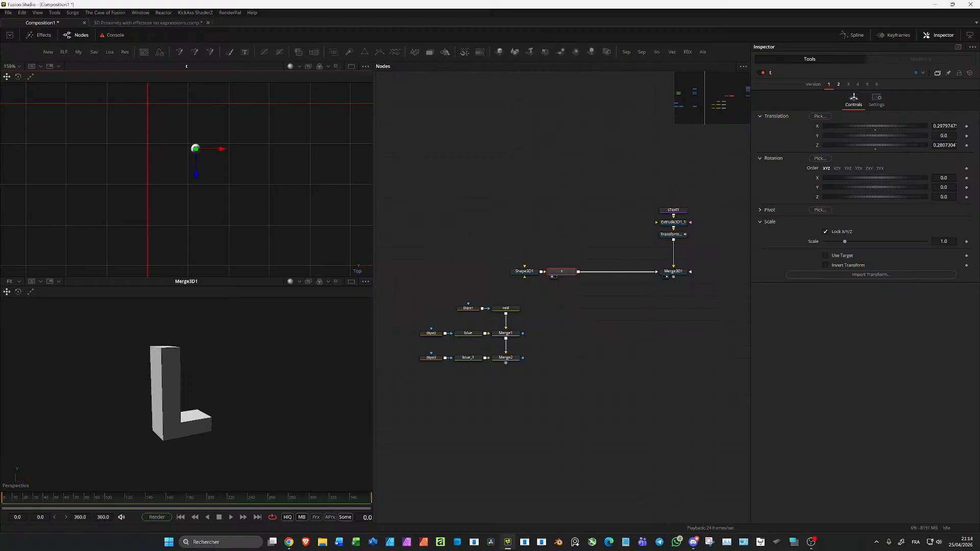
key(alt+Tab)
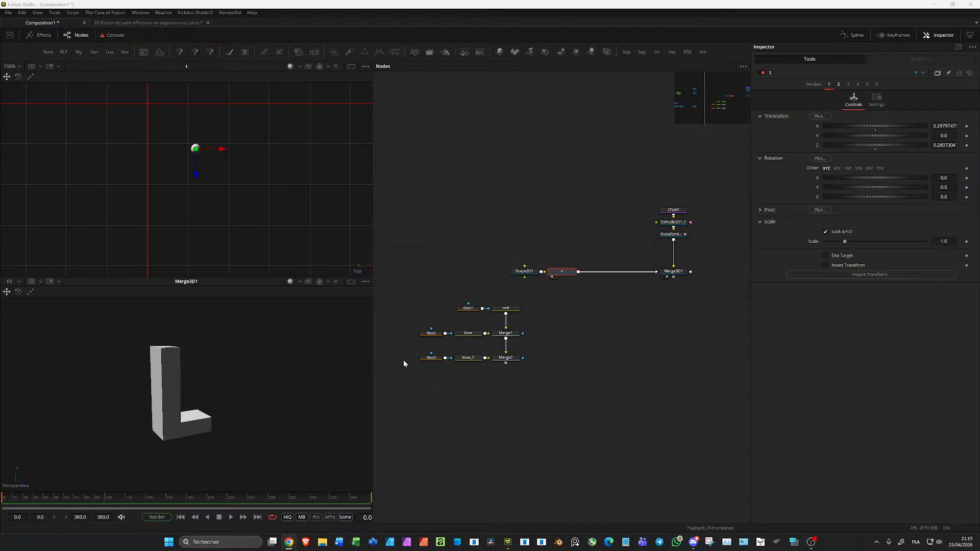
scroll(261, 190, down, 4)
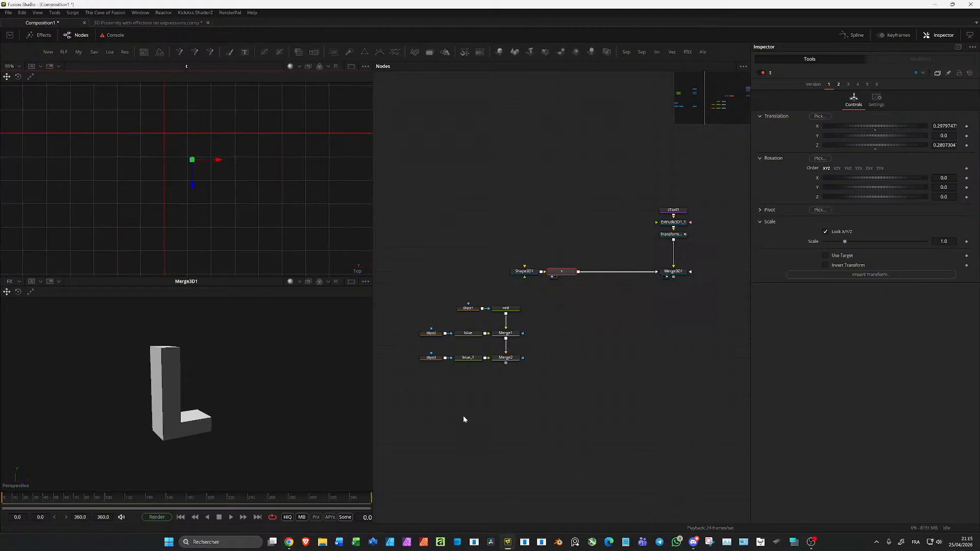